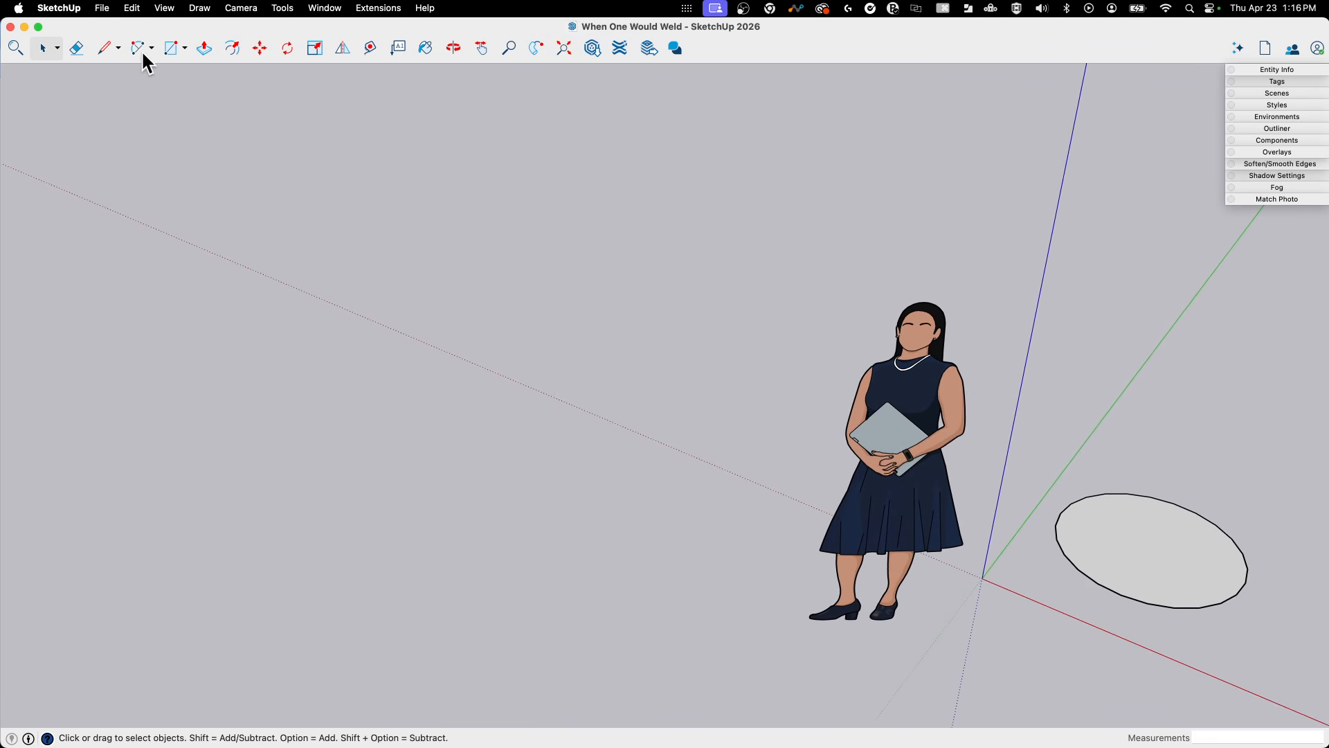
Draw a closed irregular five-sided polygon on the ground beside the figure with the Line tool.
click(105, 48)
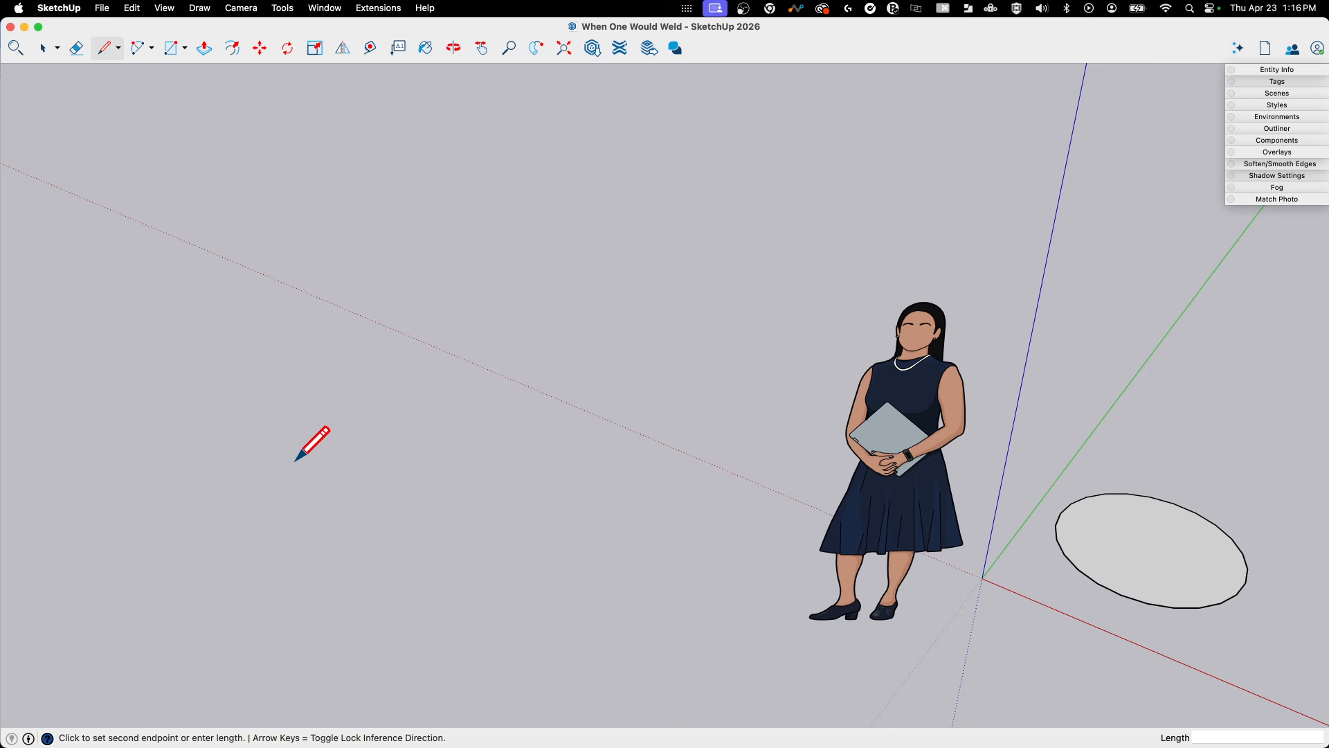
click(519, 523)
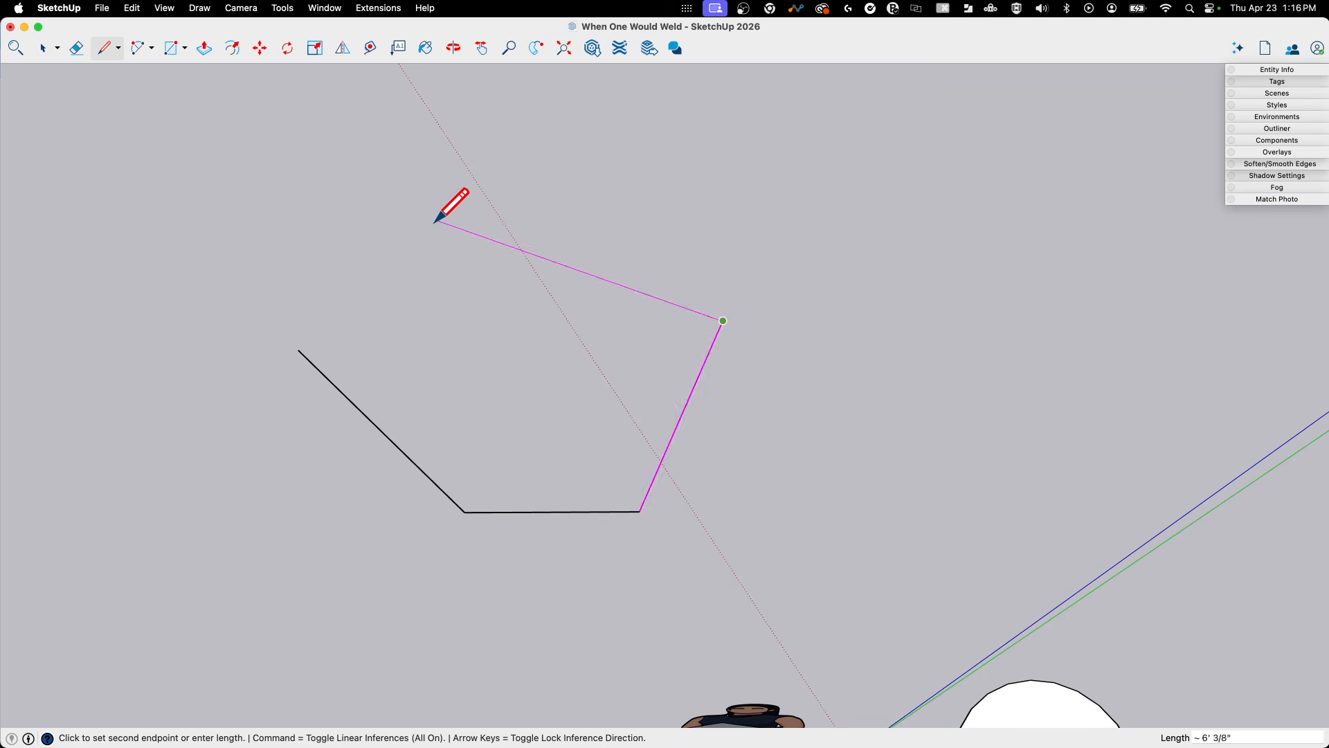
click(298, 350)
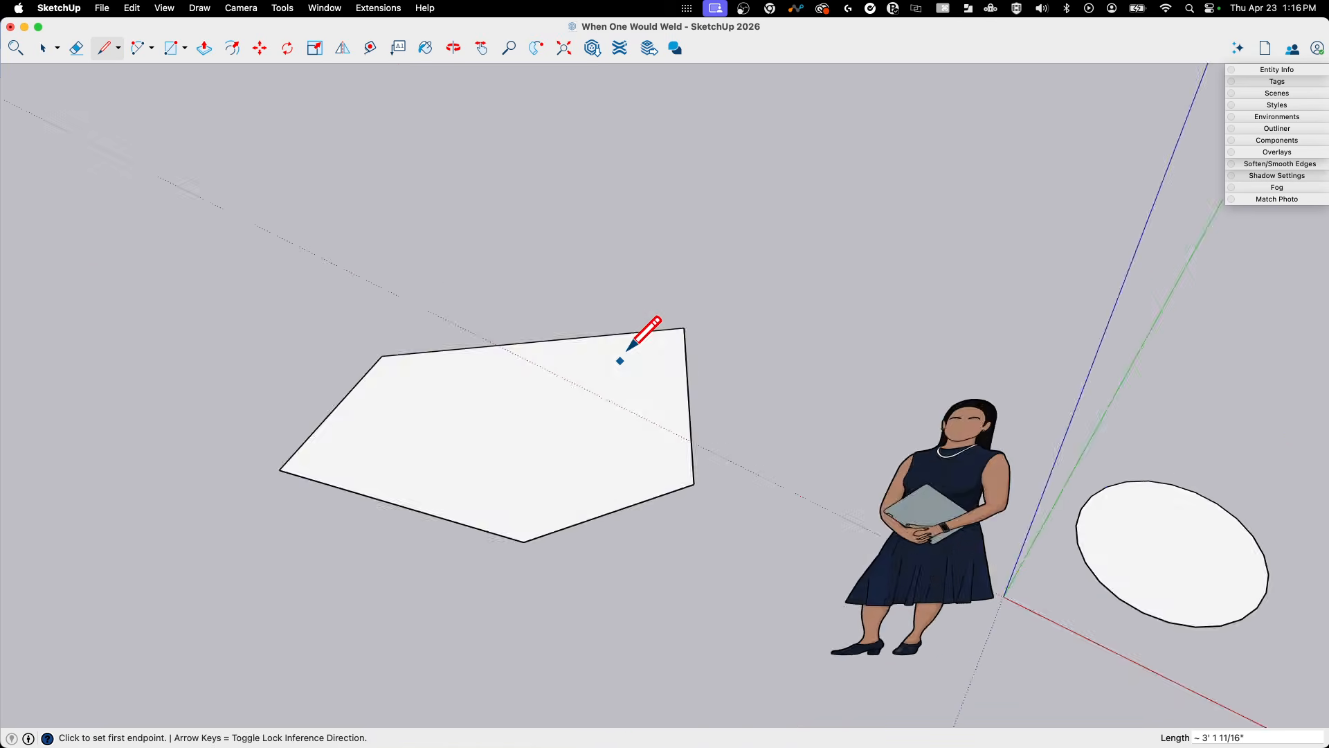
Extrude the five-sided face upward about 1' 11 1/2" and undo the extrusion.
key(p)
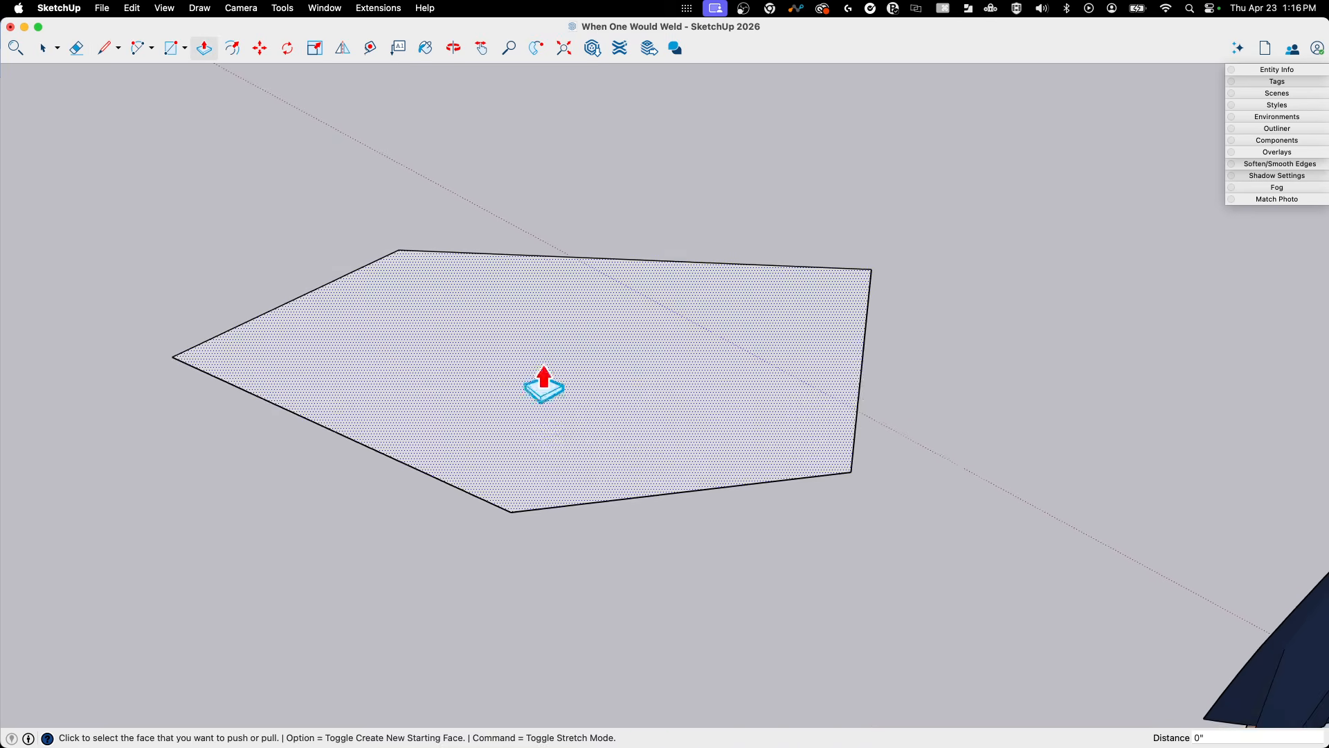
click(554, 468)
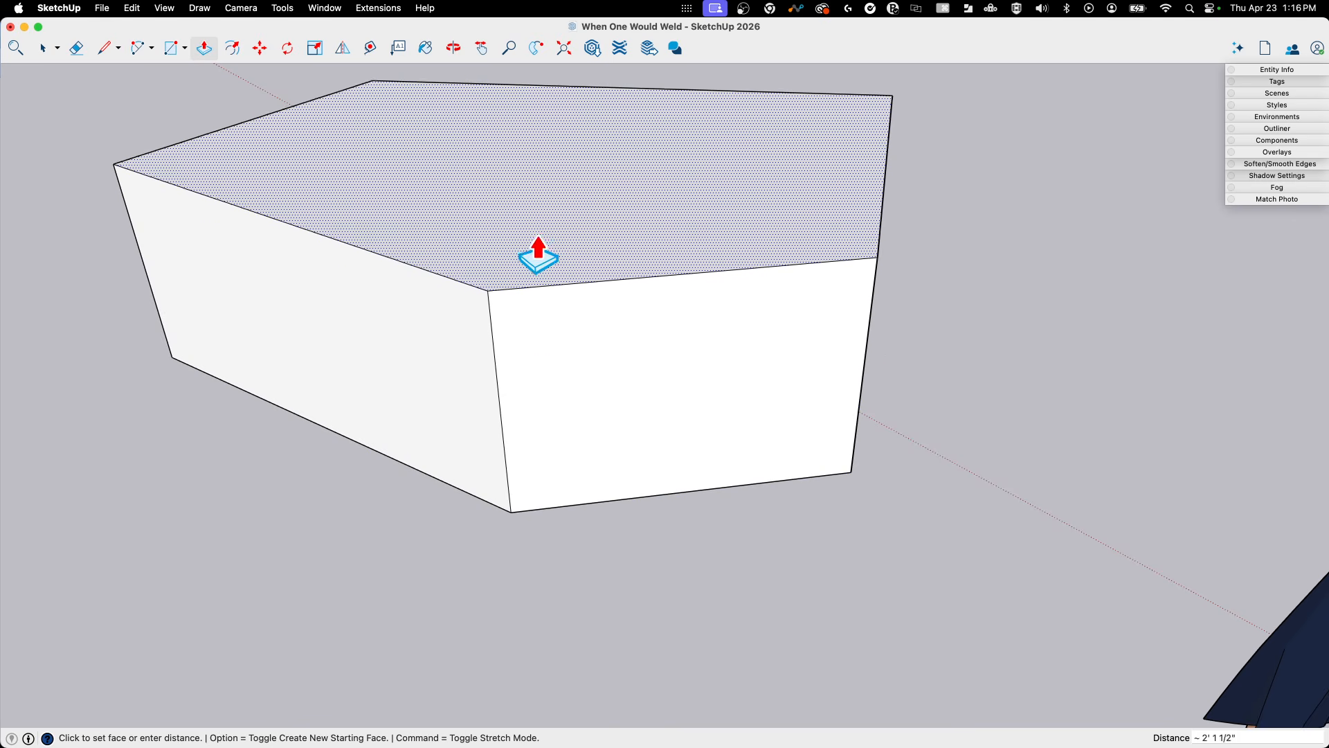
click(538, 274)
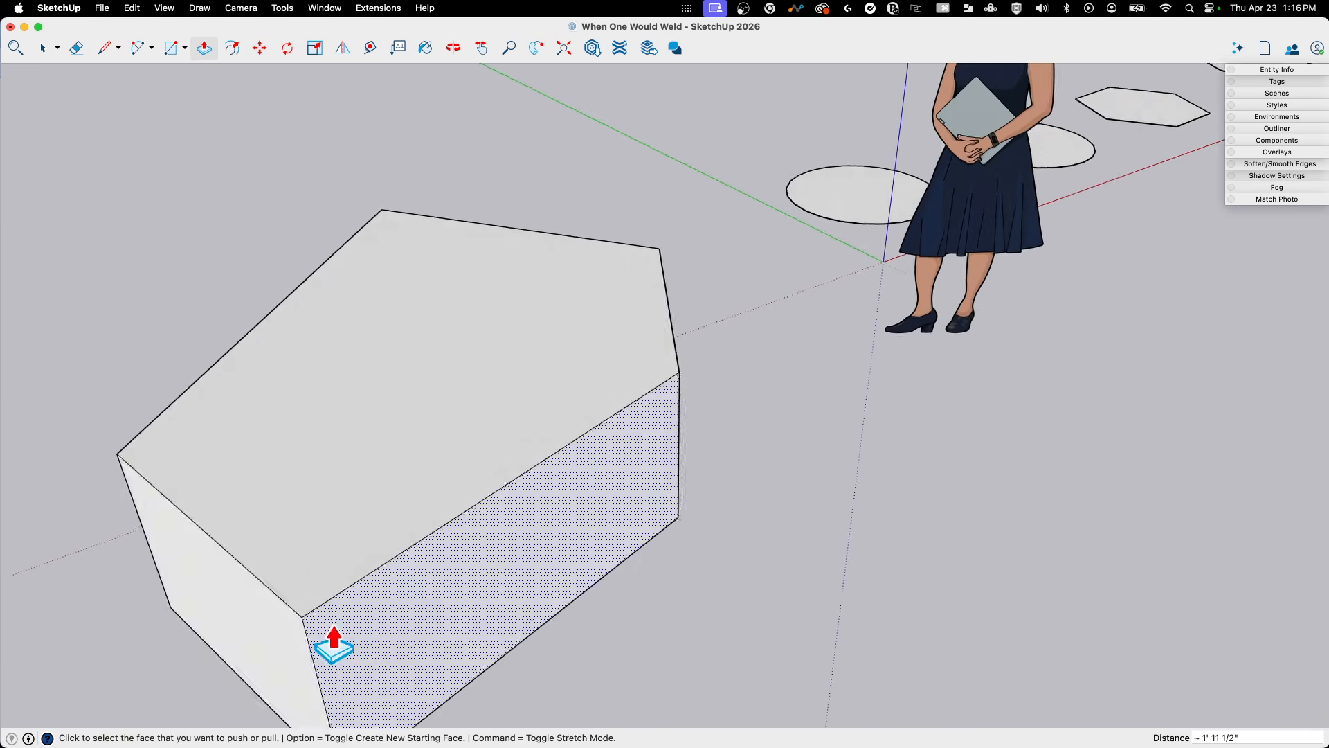
middle_drag(381, 671, 566, 429)
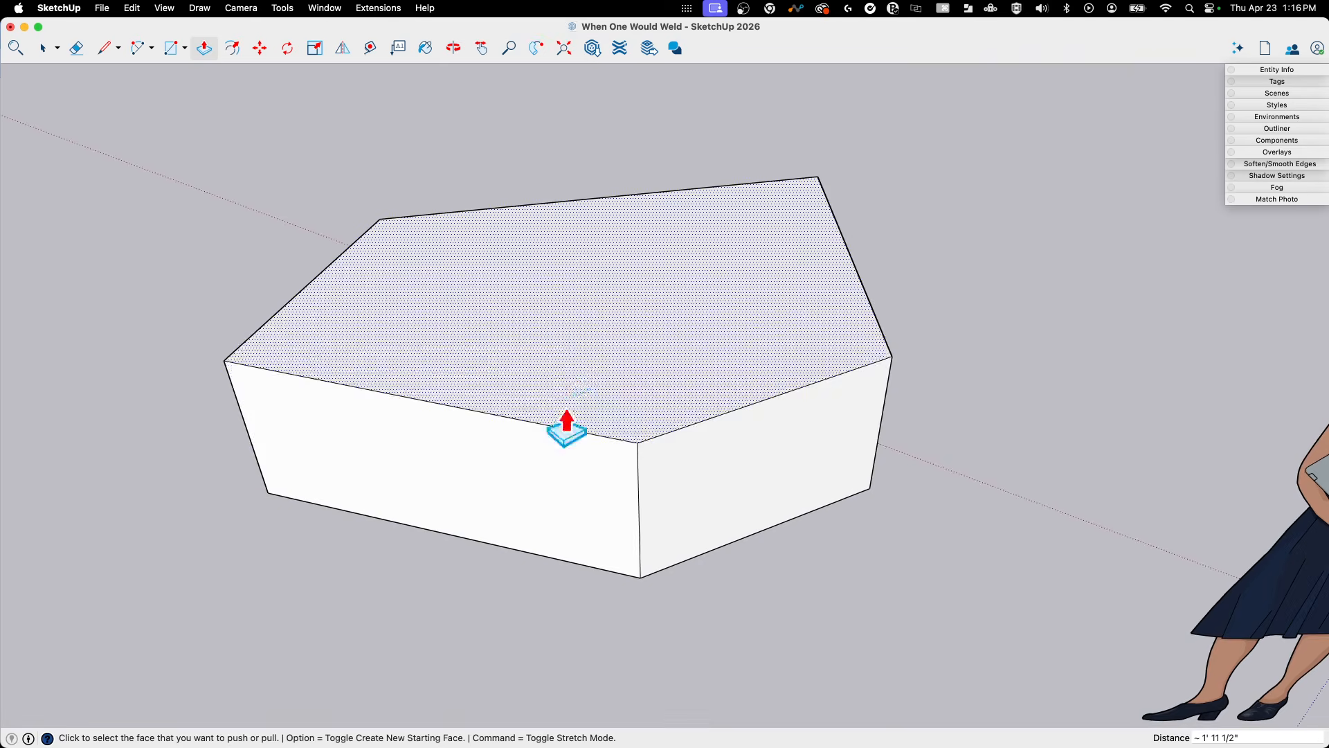
key(super+z)
Select several outline edges of the five-sided polygon one at a time to examine how they are segmented.
key(space)
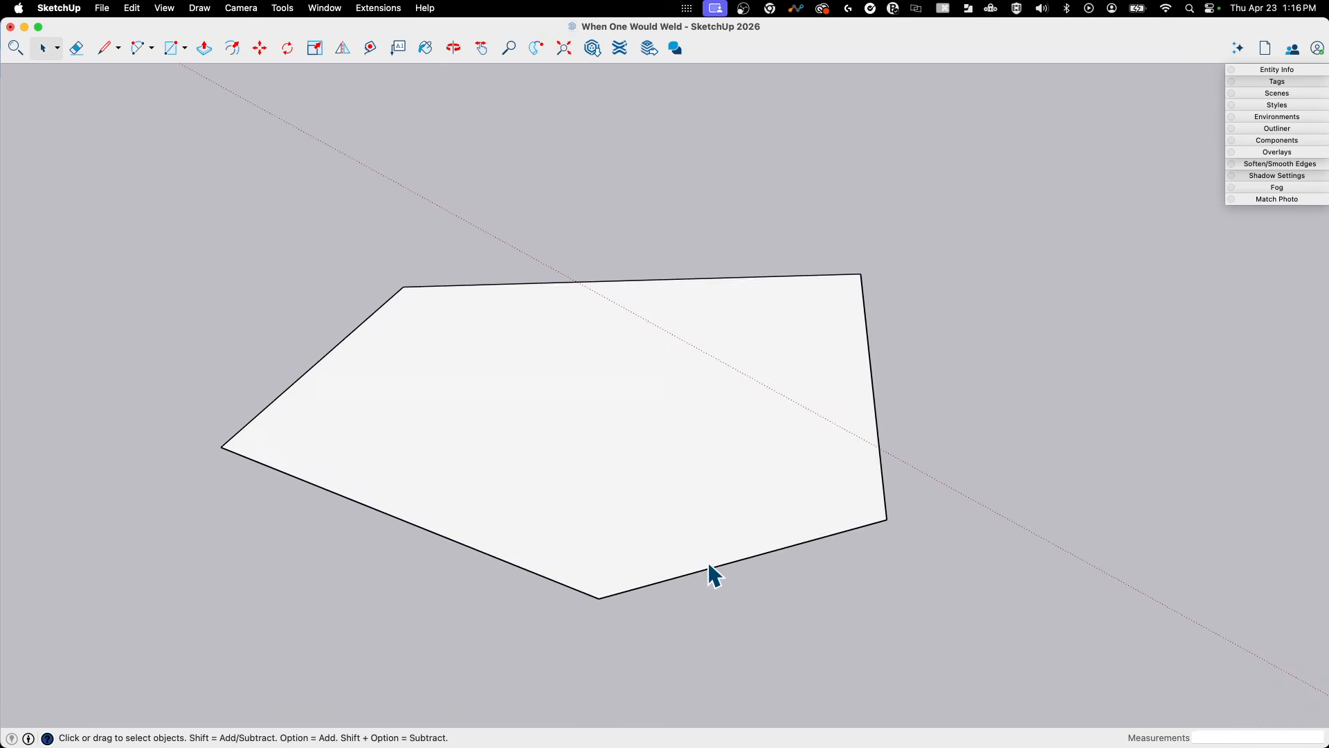
click(706, 574)
middle_drag(342, 341, 688, 352)
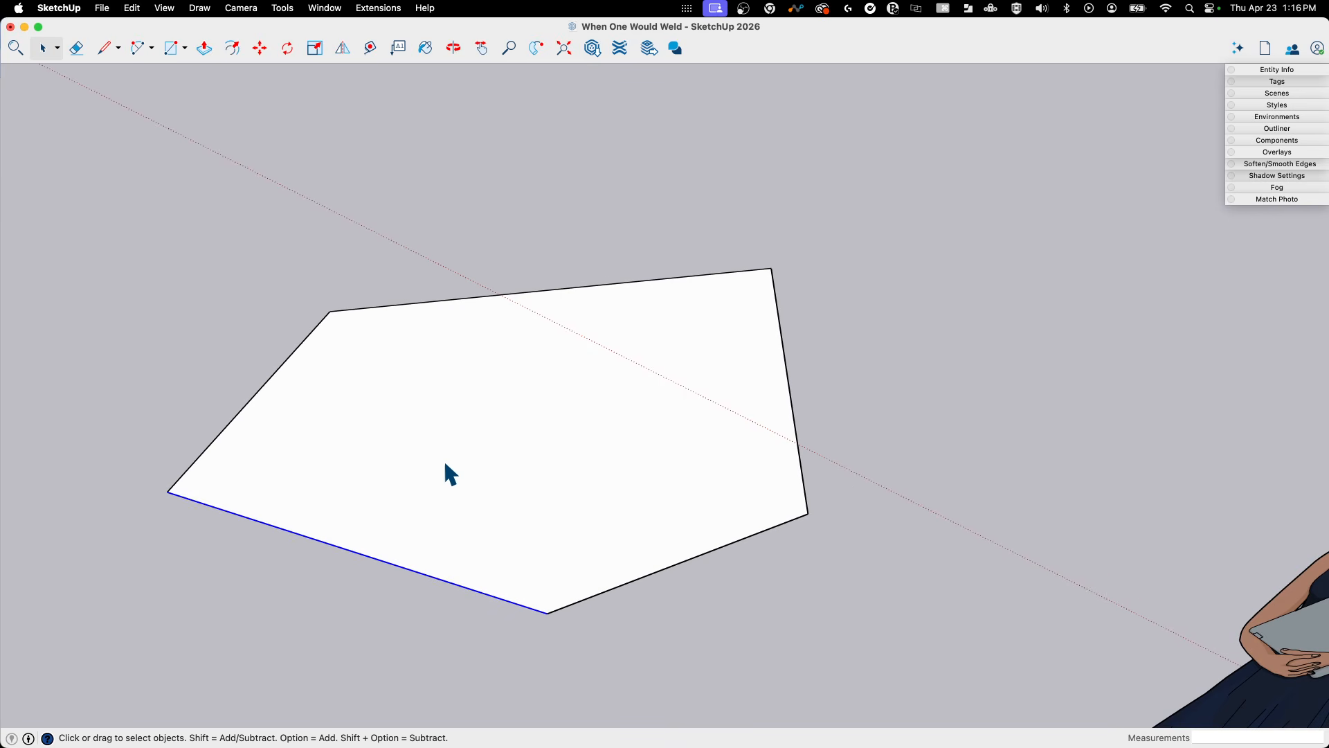
middle_drag(519, 590, 374, 251)
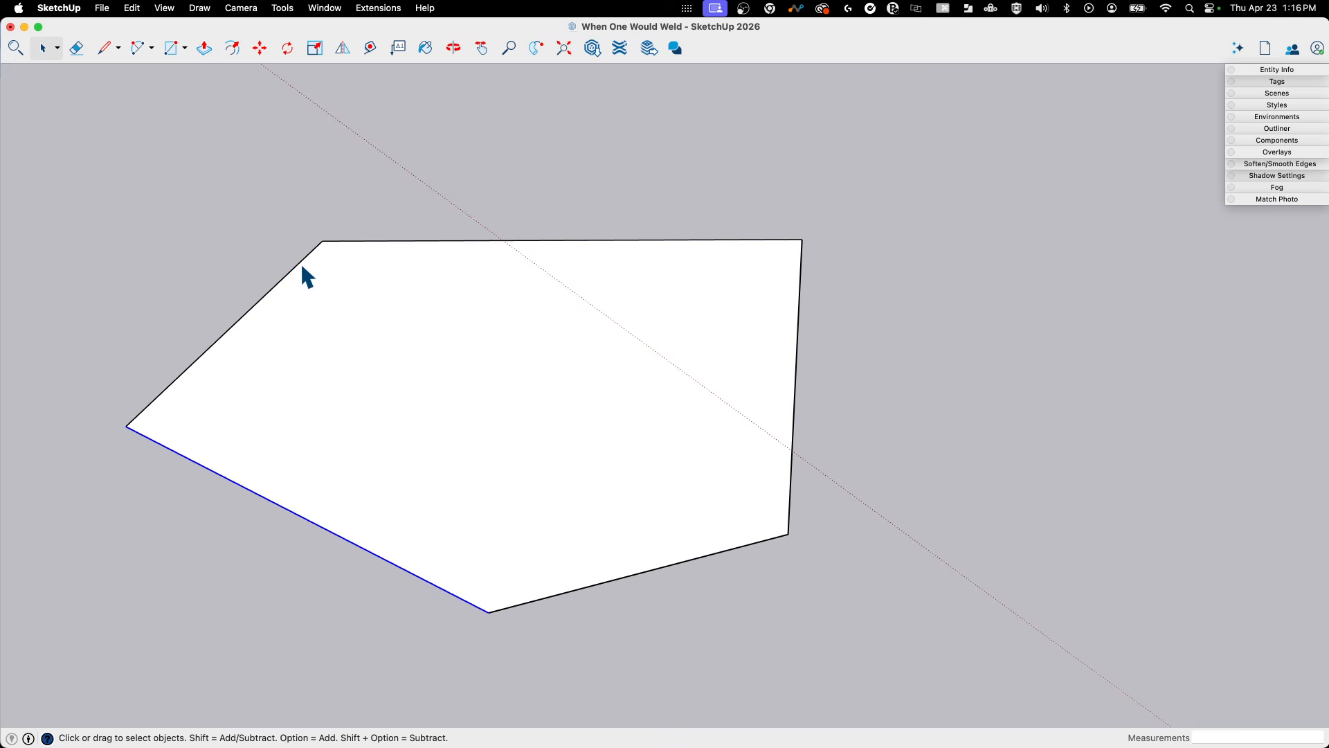
click(301, 263)
click(369, 241)
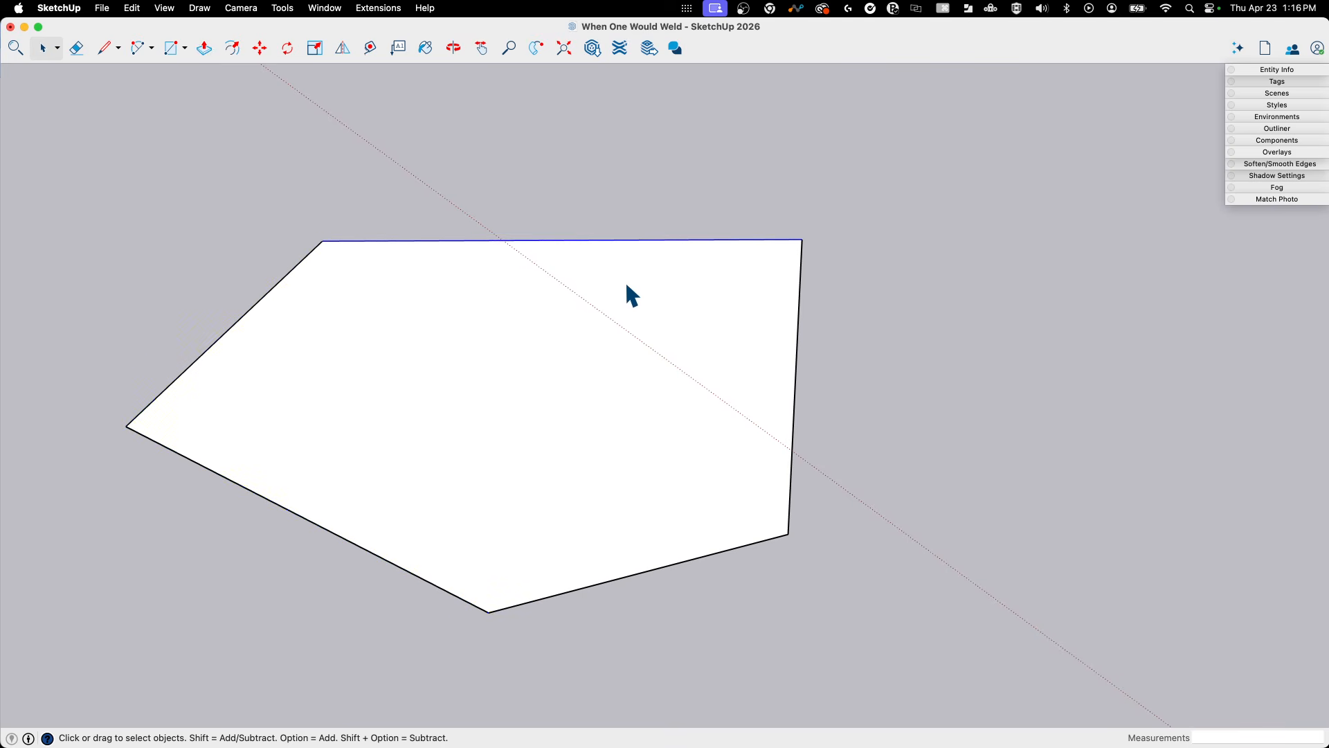
Weld three connected edges of the polygon, the two front edges and the adjoining right-hand edge, into one curve.
click(800, 327)
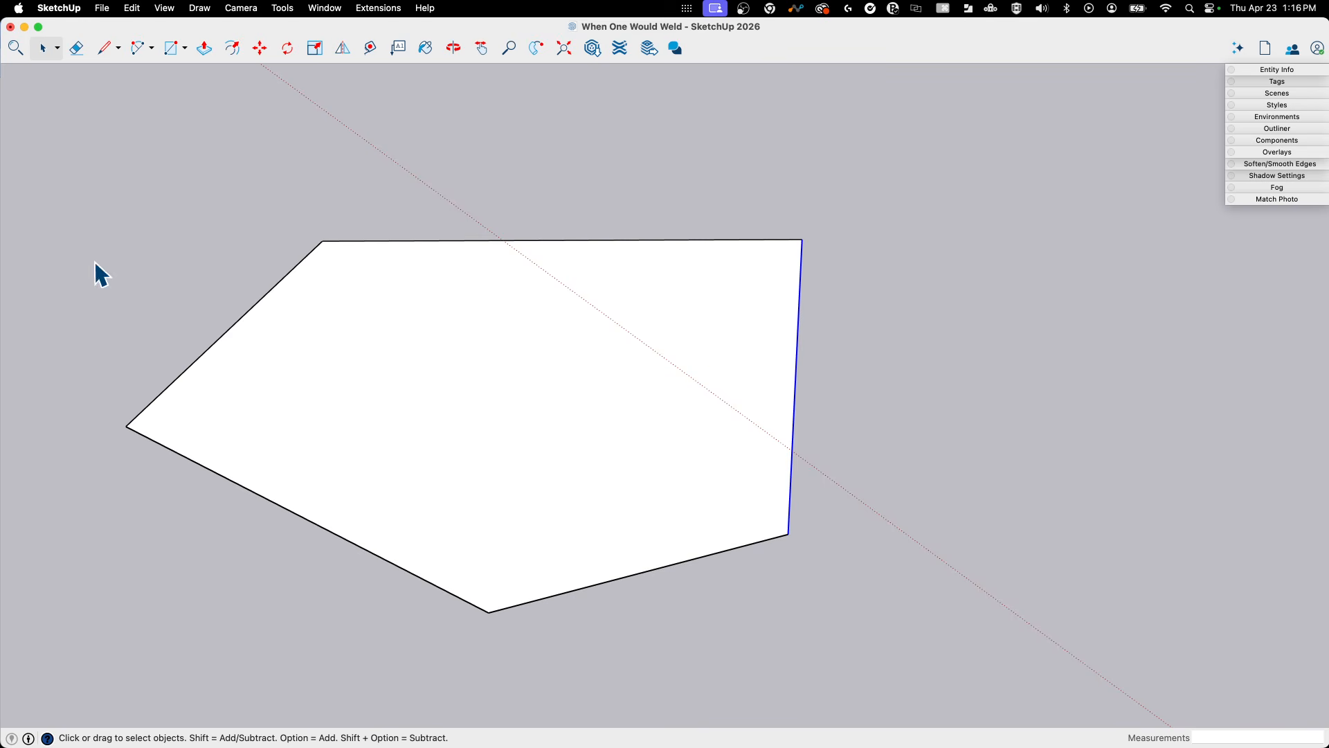
middle_drag(670, 497, 688, 587)
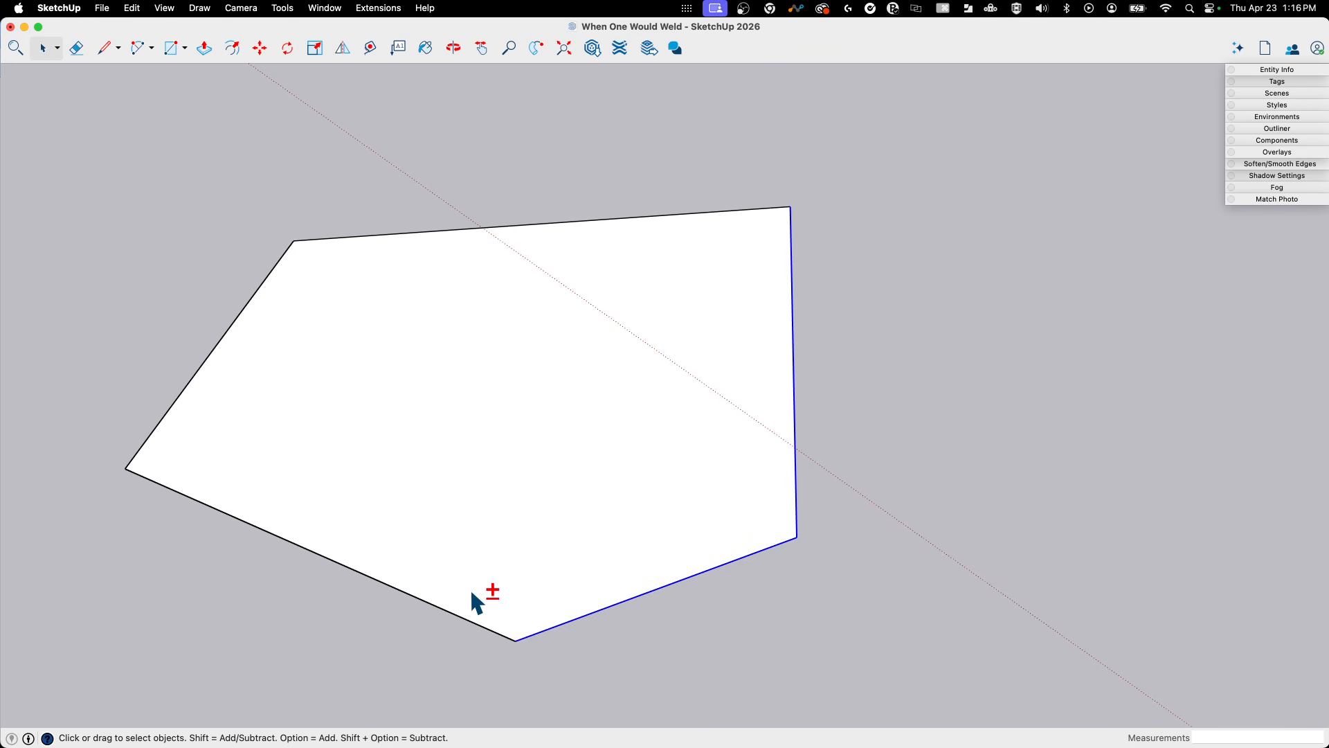
right_click(424, 600)
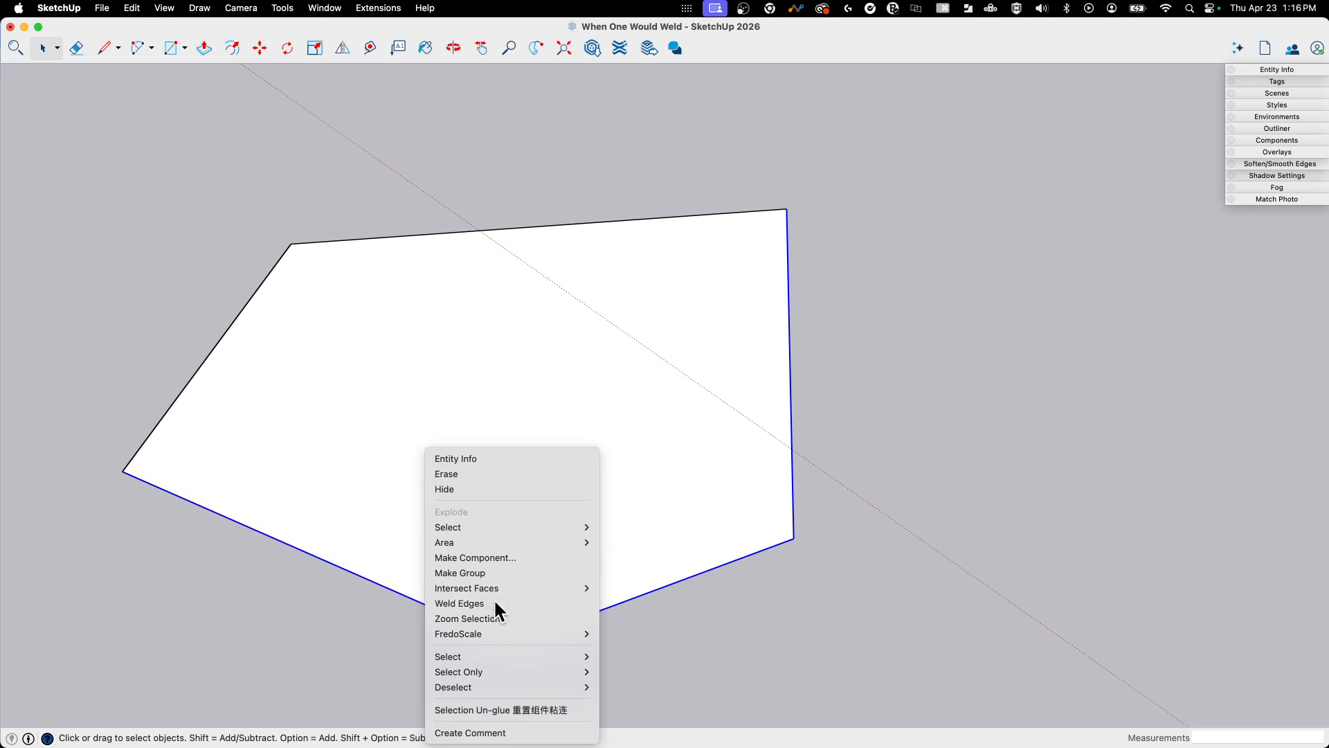
click(460, 603)
Show the entity information and compare the polygon's unwelded back edge with its welded edges.
middle_drag(602, 427, 581, 274)
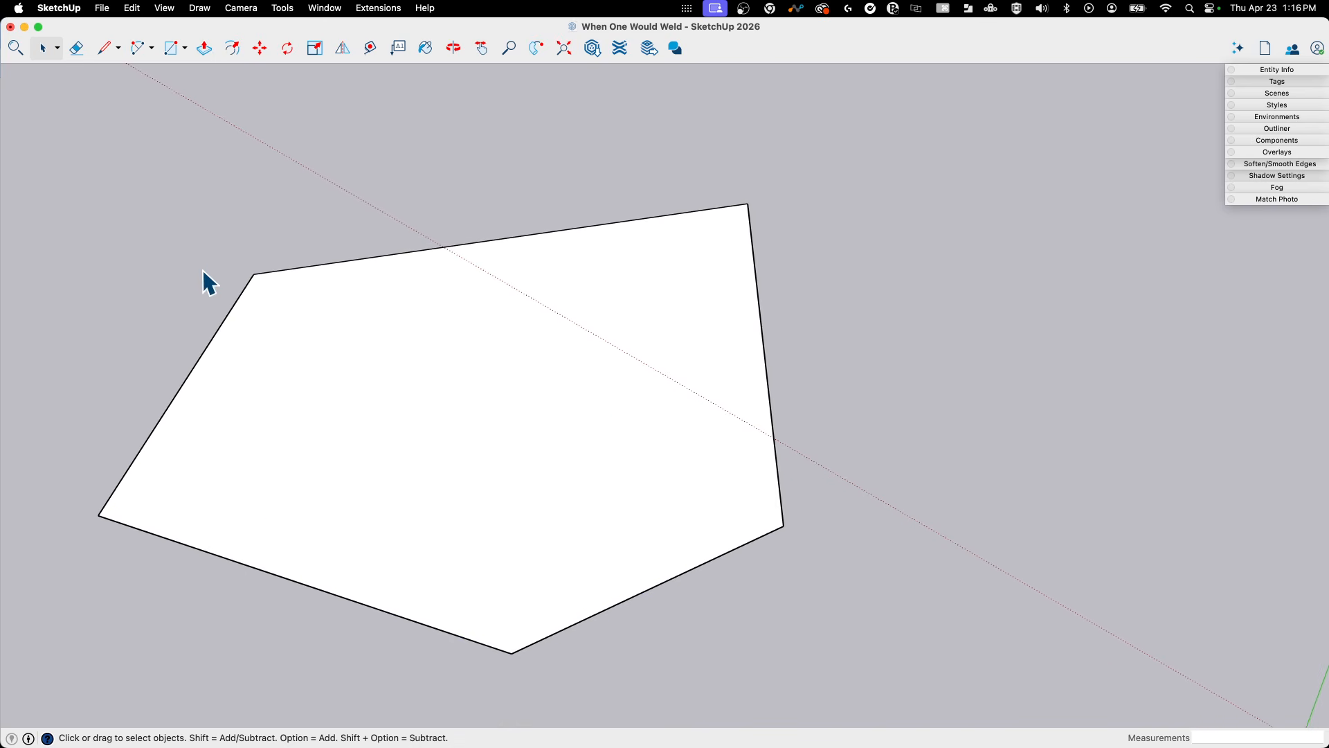
click(296, 268)
click(1277, 70)
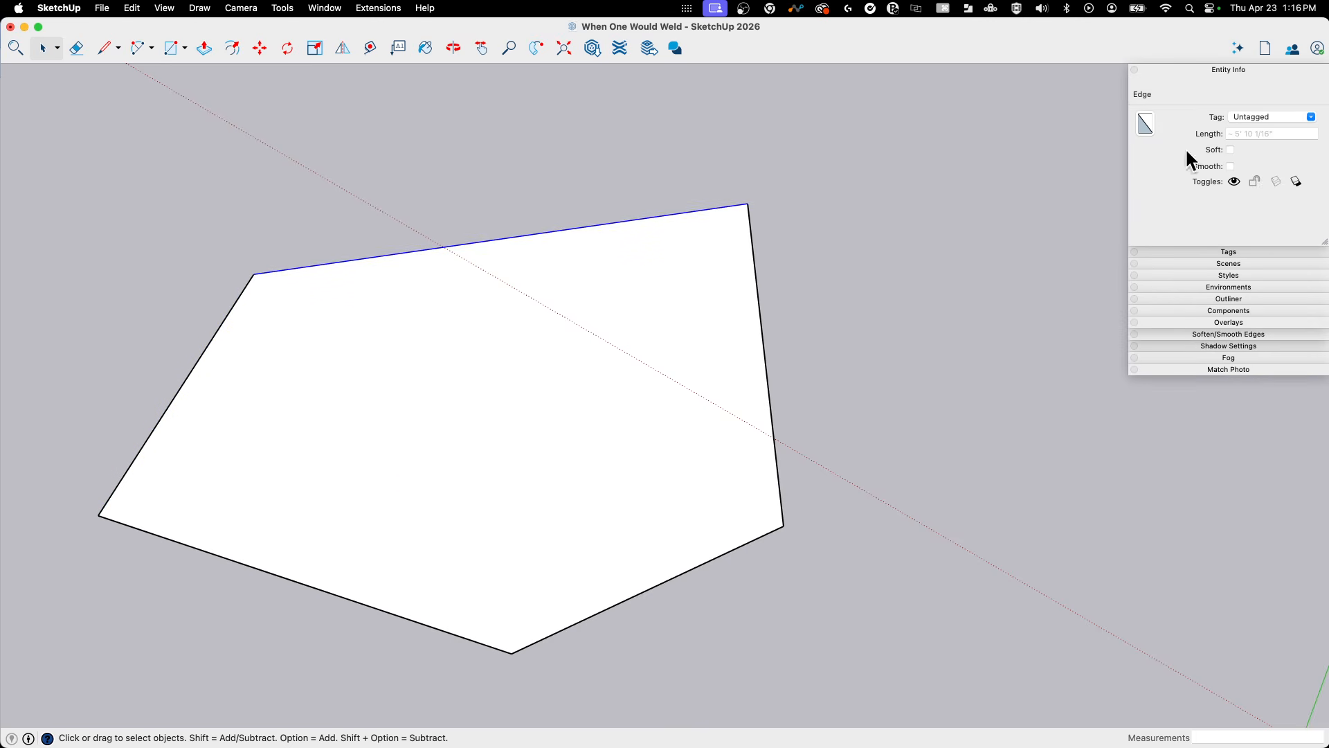
click(583, 623)
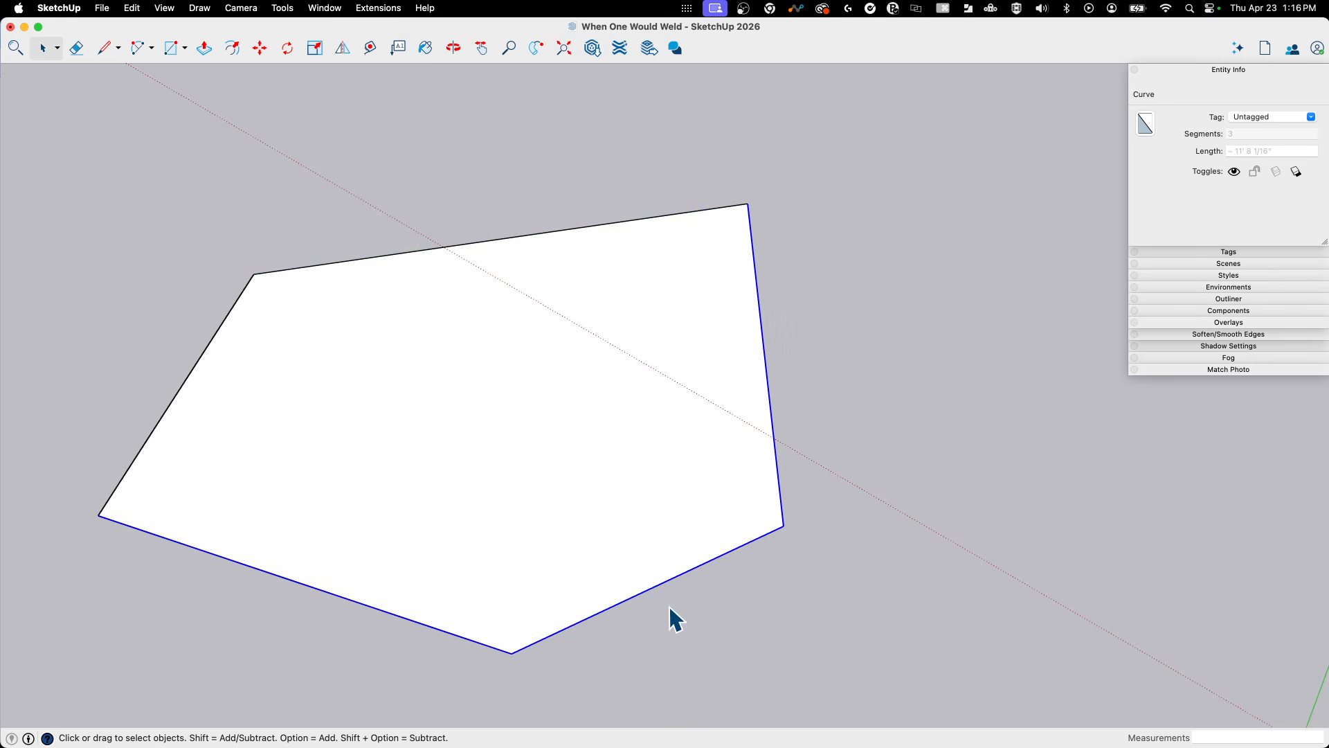
Extrude the partly welded polygon face upward about 1' 11 11/16" and orbit around its sides.
middle_drag(1172, 65, 811, 303)
middle_drag(807, 353, 523, 614)
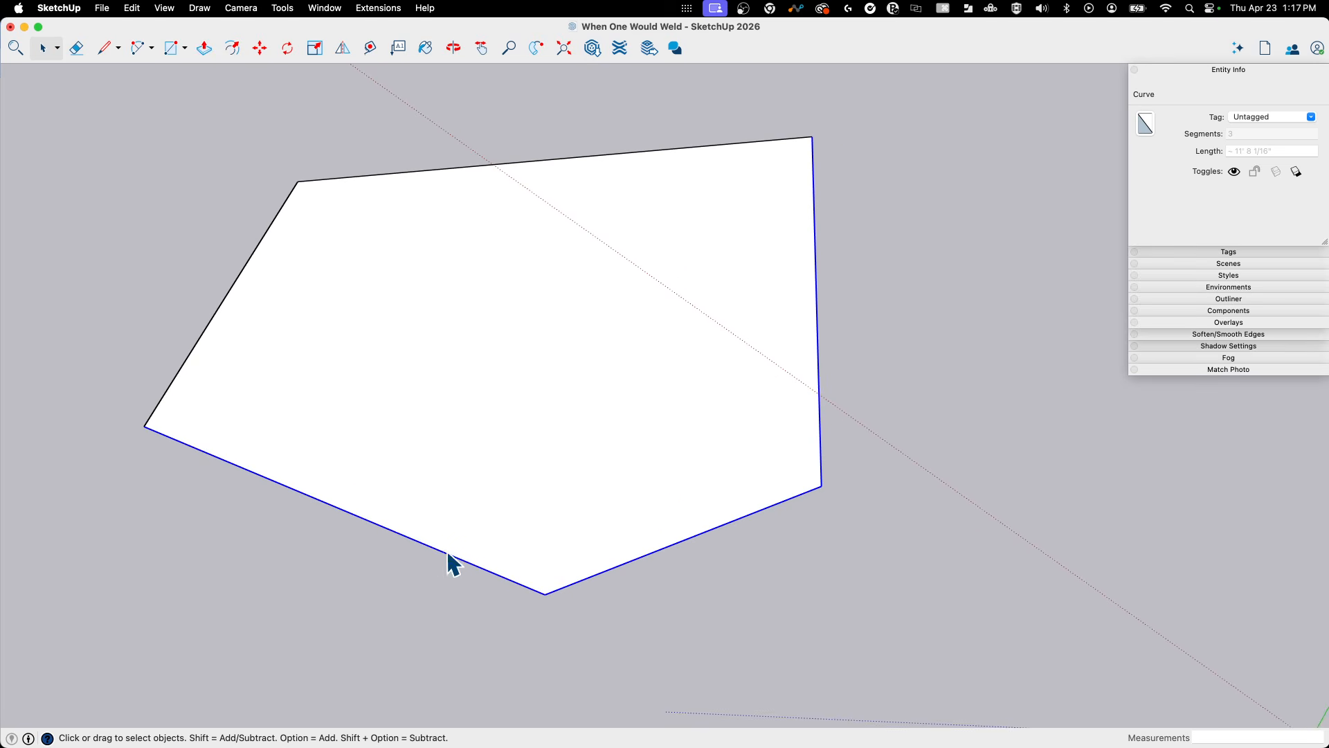
middle_drag(448, 554, 797, 484)
key(p)
click(720, 475)
click(685, 288)
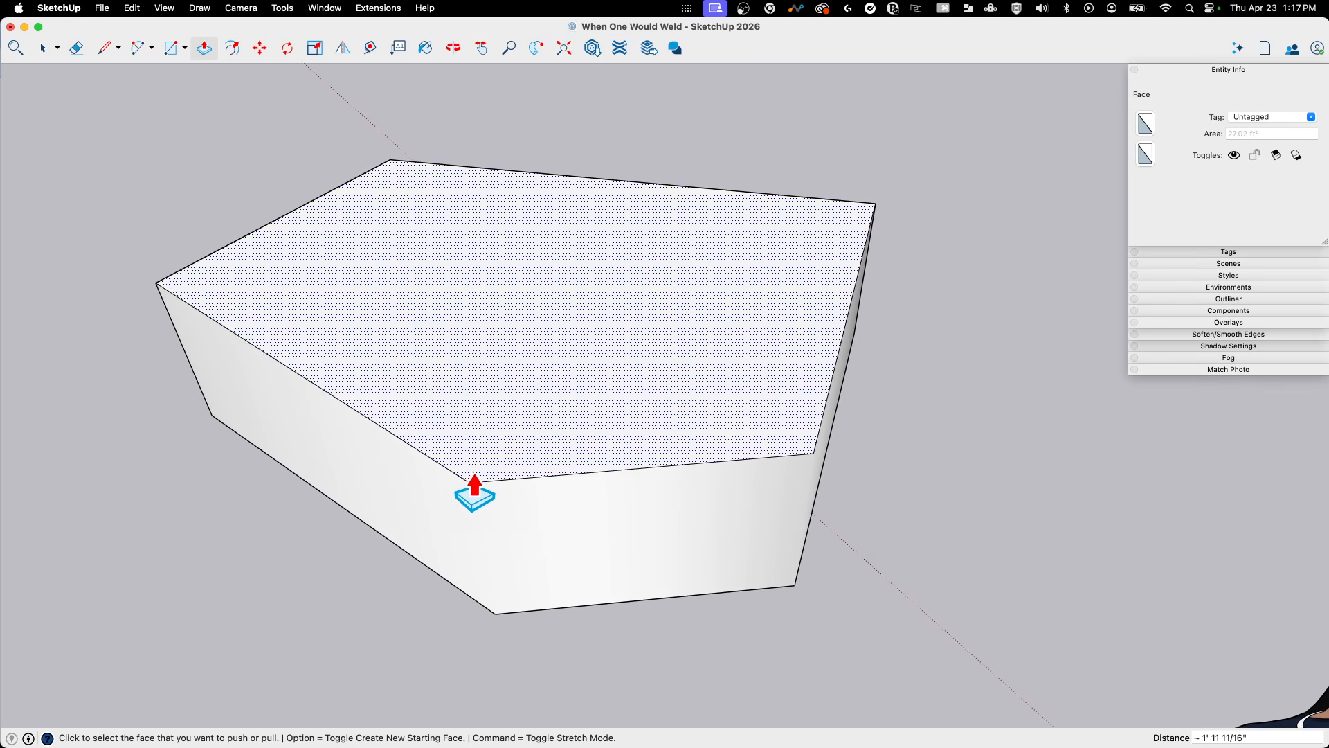
middle_drag(474, 485, 516, 496)
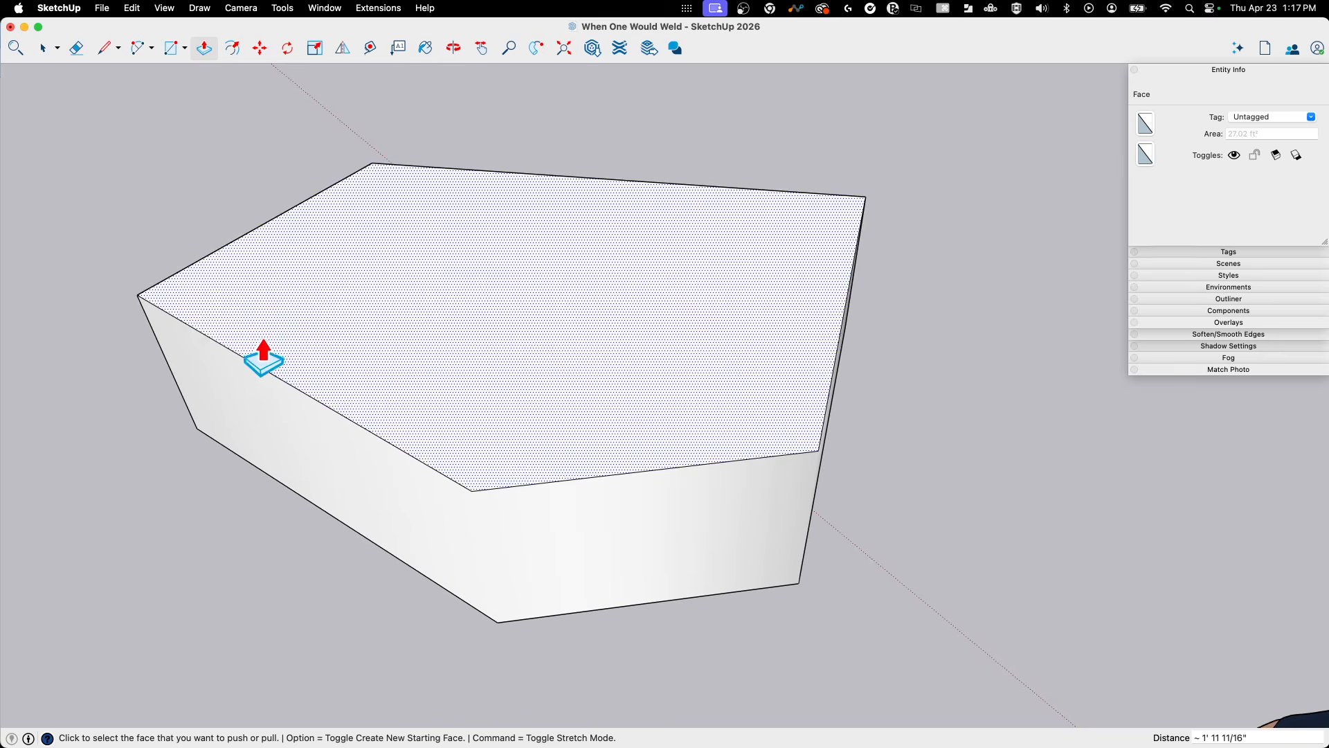
mouse_move(964, 380)
middle_down()
mouse_move(940, 236)
mouse_move(874, 244)
mouse_move(962, 282)
mouse_move(881, 415)
mouse_move(685, 496)
mouse_move(718, 475)
mouse_move(742, 385)
middle_up()
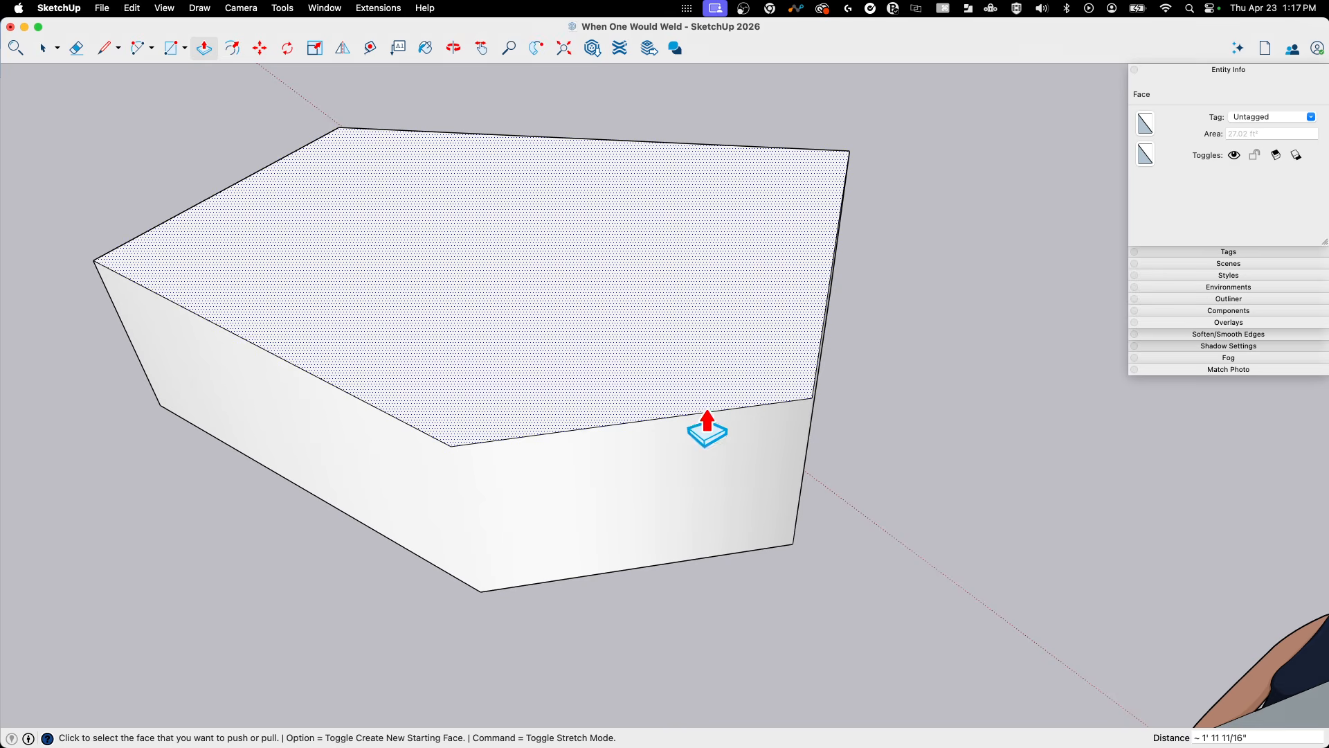
mouse_move(707, 429)
middle_down()
mouse_move(759, 187)
mouse_move(563, 381)
mouse_move(401, 478)
mouse_move(578, 498)
mouse_move(807, 478)
mouse_move(801, 498)
mouse_move(650, 510)
mouse_move(661, 339)
mouse_move(721, 505)
mouse_move(801, 424)
mouse_move(866, 433)
mouse_move(866, 408)
middle_up()
Extrude the circle nearest the origin upward about 2' 10 5/16" and undo the extrusion.
key(space)
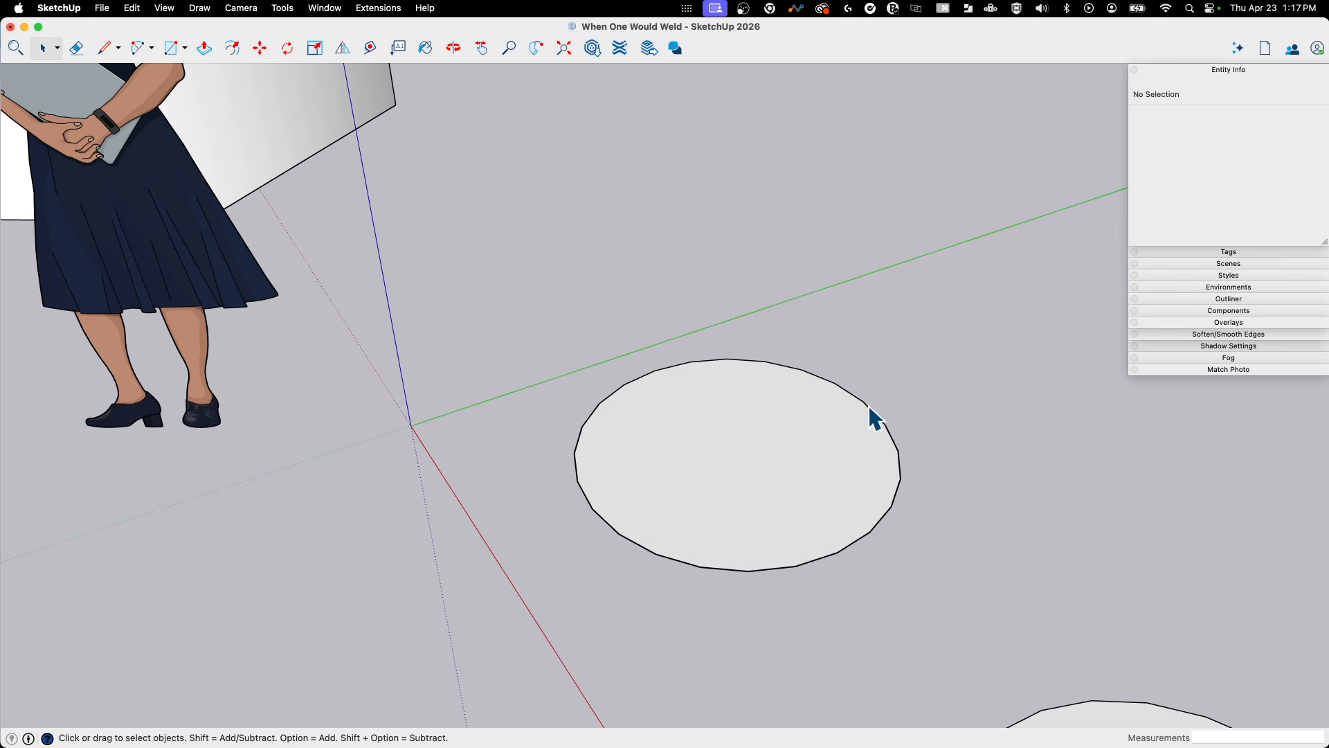
click(869, 406)
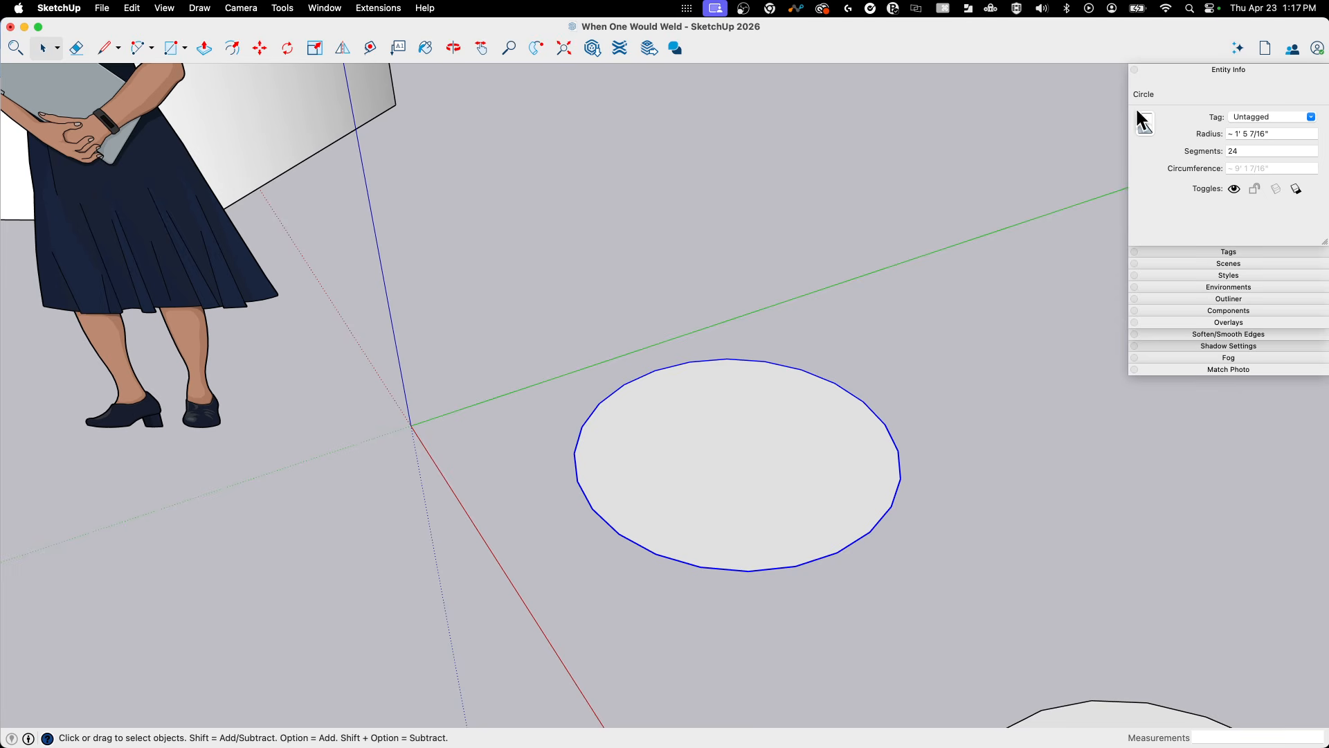
key(p)
click(811, 442)
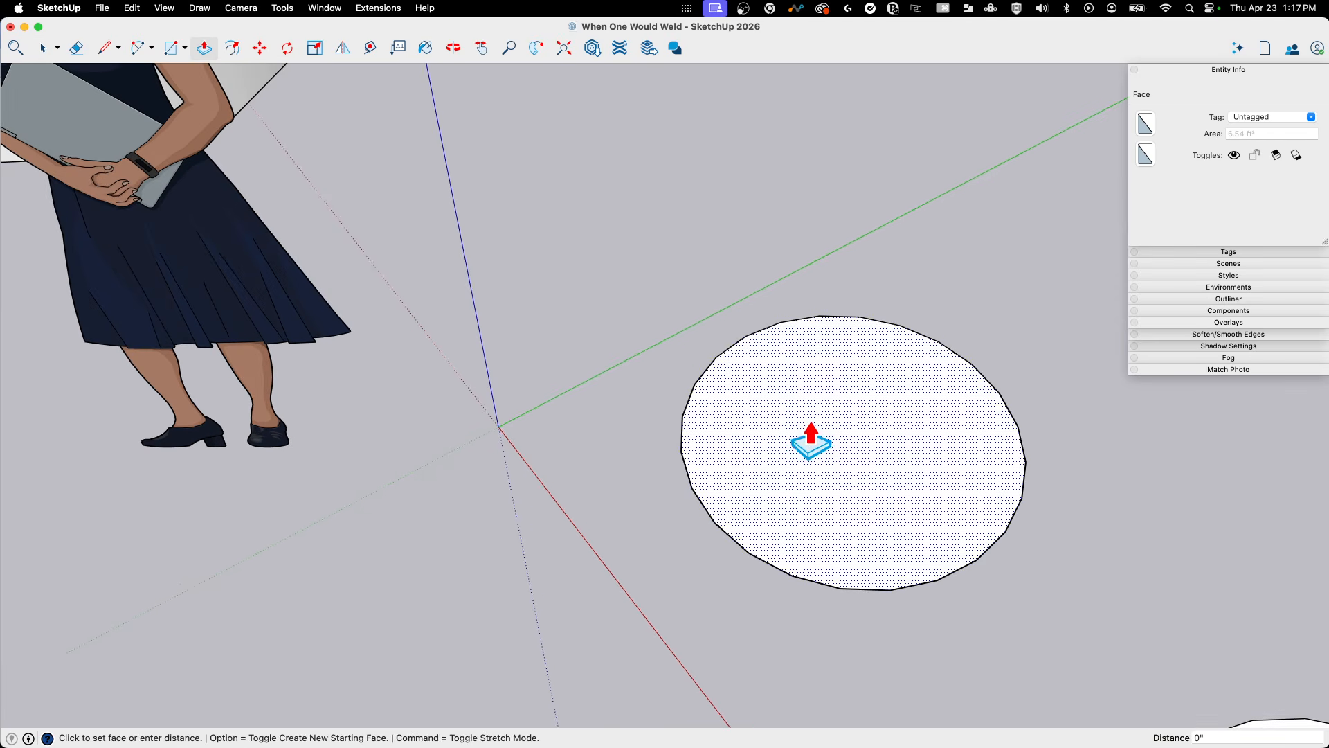
click(820, 132)
middle_drag(811, 516, 464, 455)
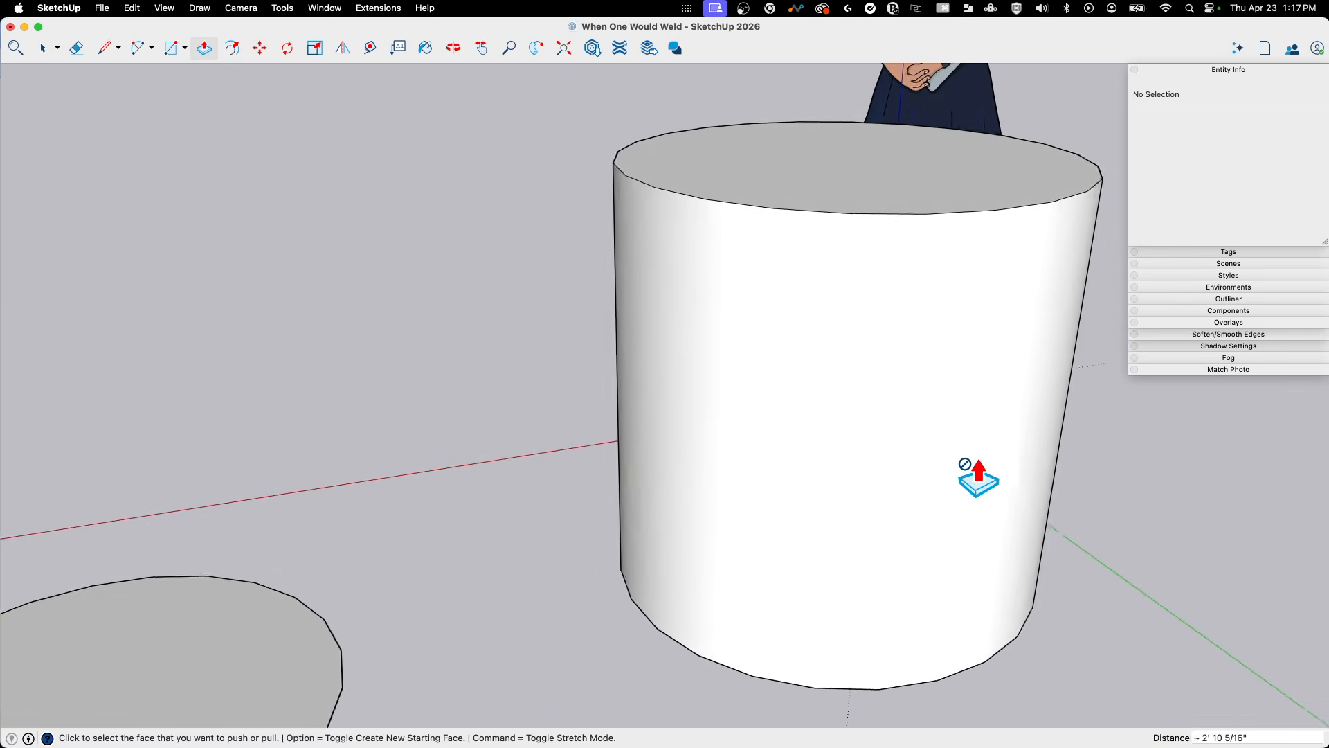
middle_drag(978, 462, 703, 331)
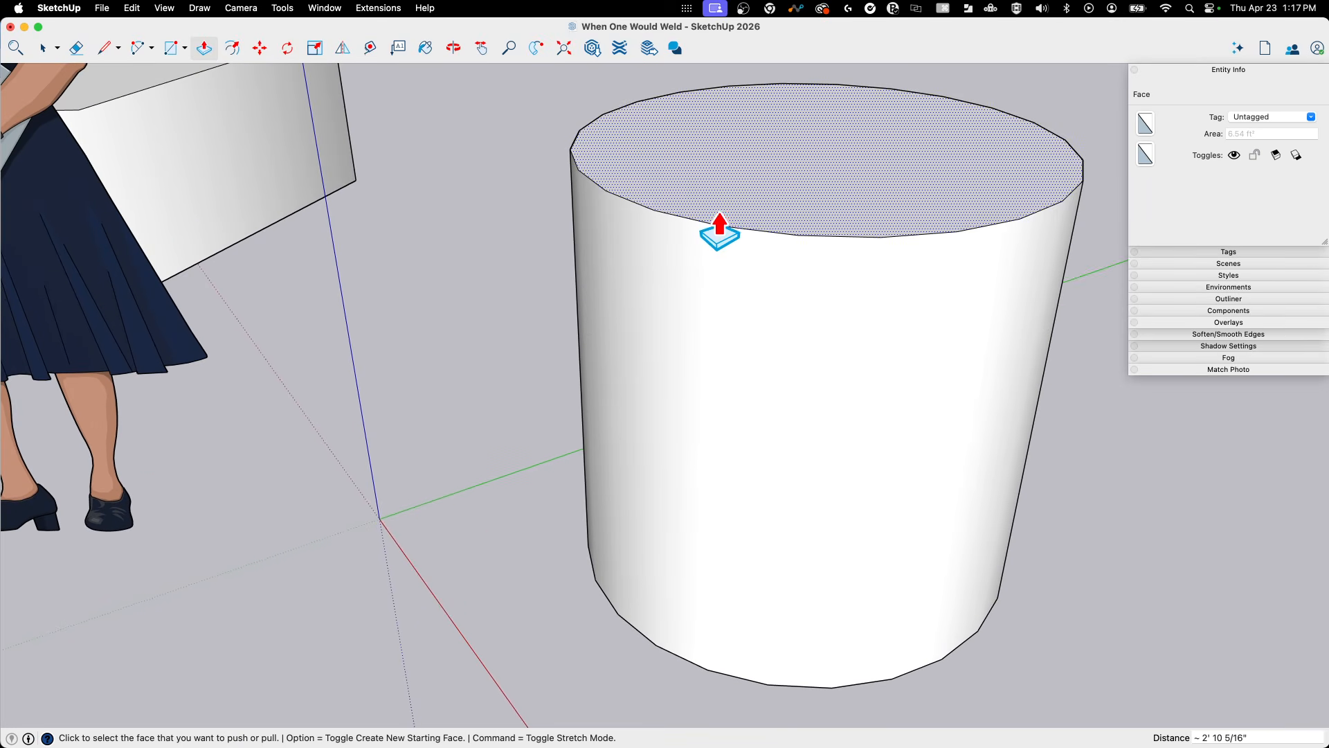
key(super+z)
scroll(957, 567, up, 2)
Check the entity information of the circle nearest the origin and extrude its face upward about 2' 1 5/8".
key(space)
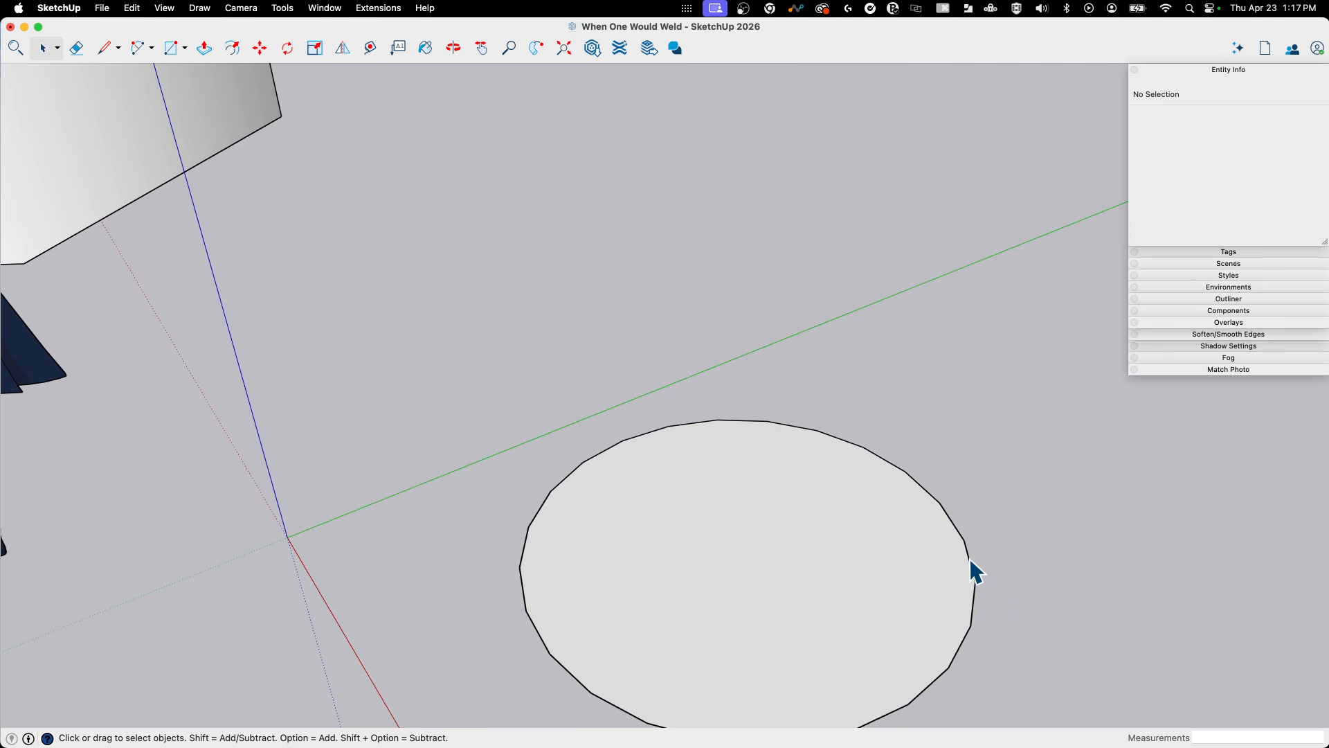
click(970, 561)
middle_drag(532, 493, 881, 457)
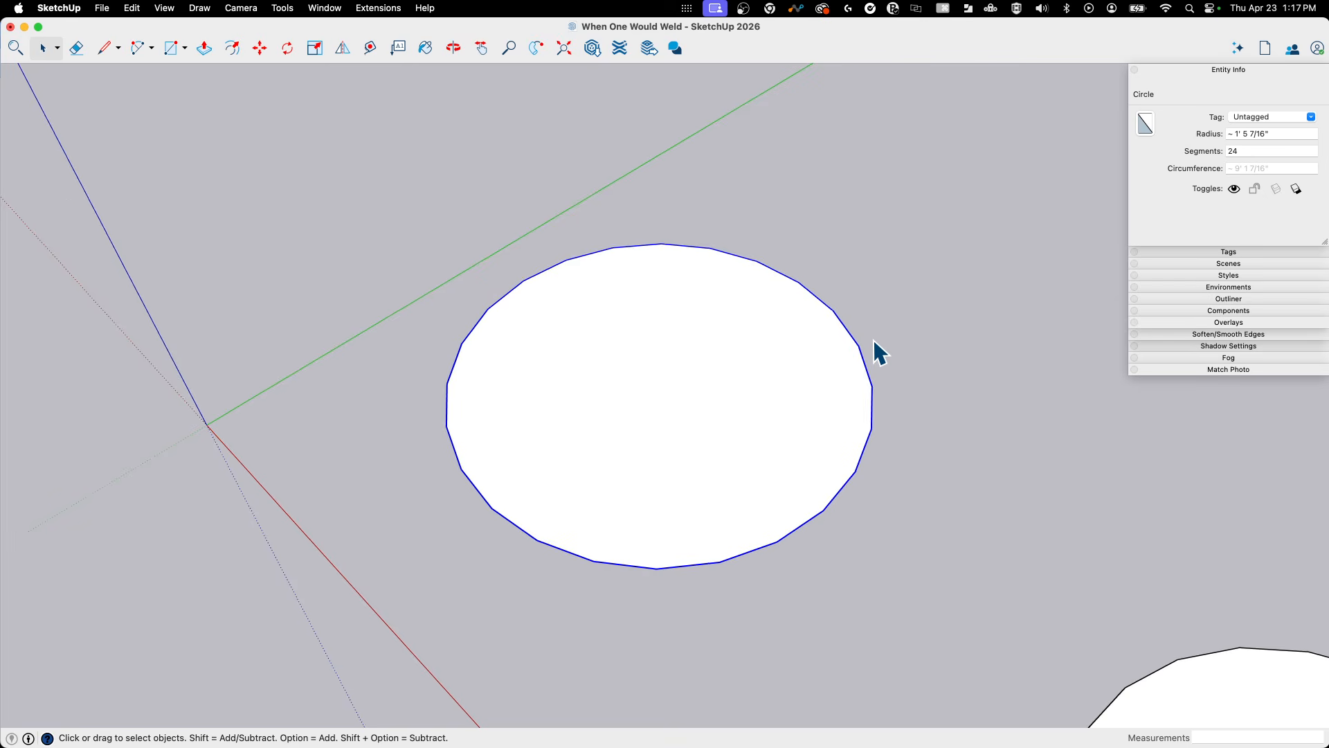
middle_drag(879, 350, 671, 374)
key(p)
click(657, 430)
click(656, 129)
middle_drag(903, 270, 865, 309)
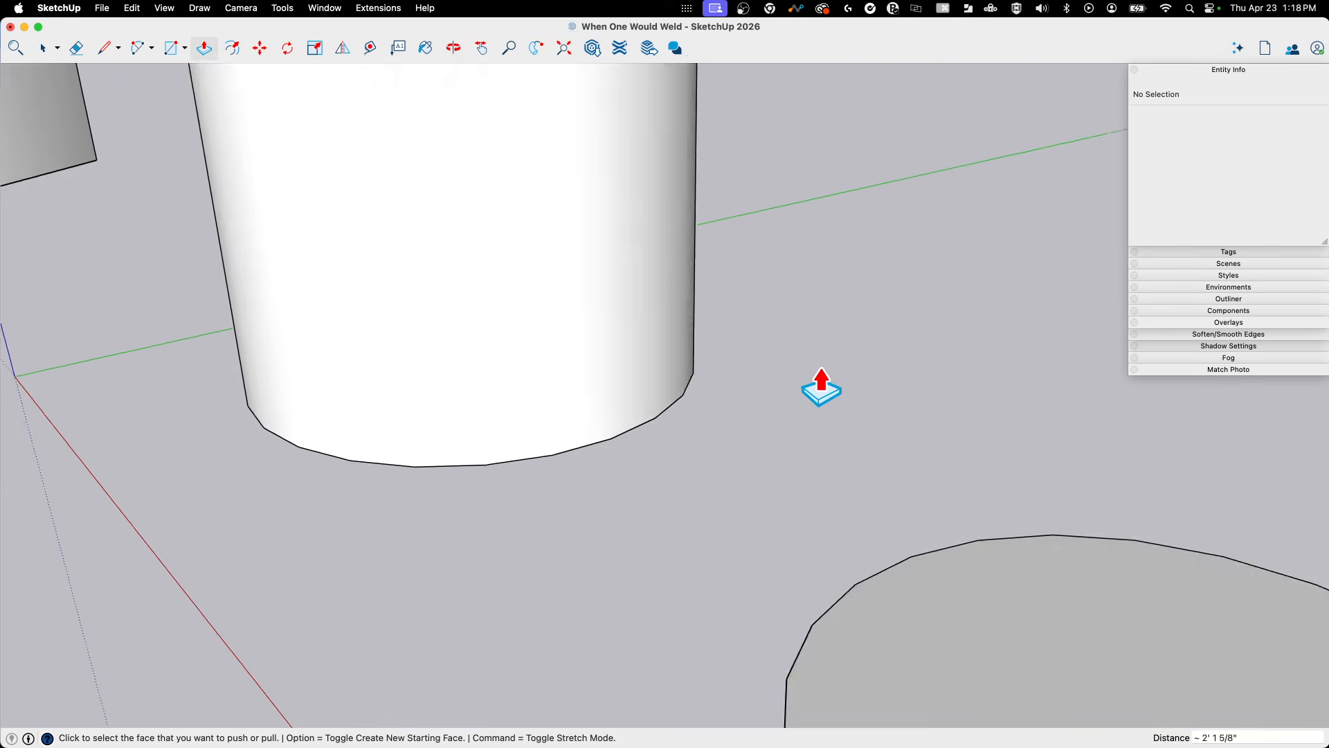
Check one edge of the second circle, extrude its face about 2' 9 3/8", and undo the extrusion.
key(space)
click(728, 596)
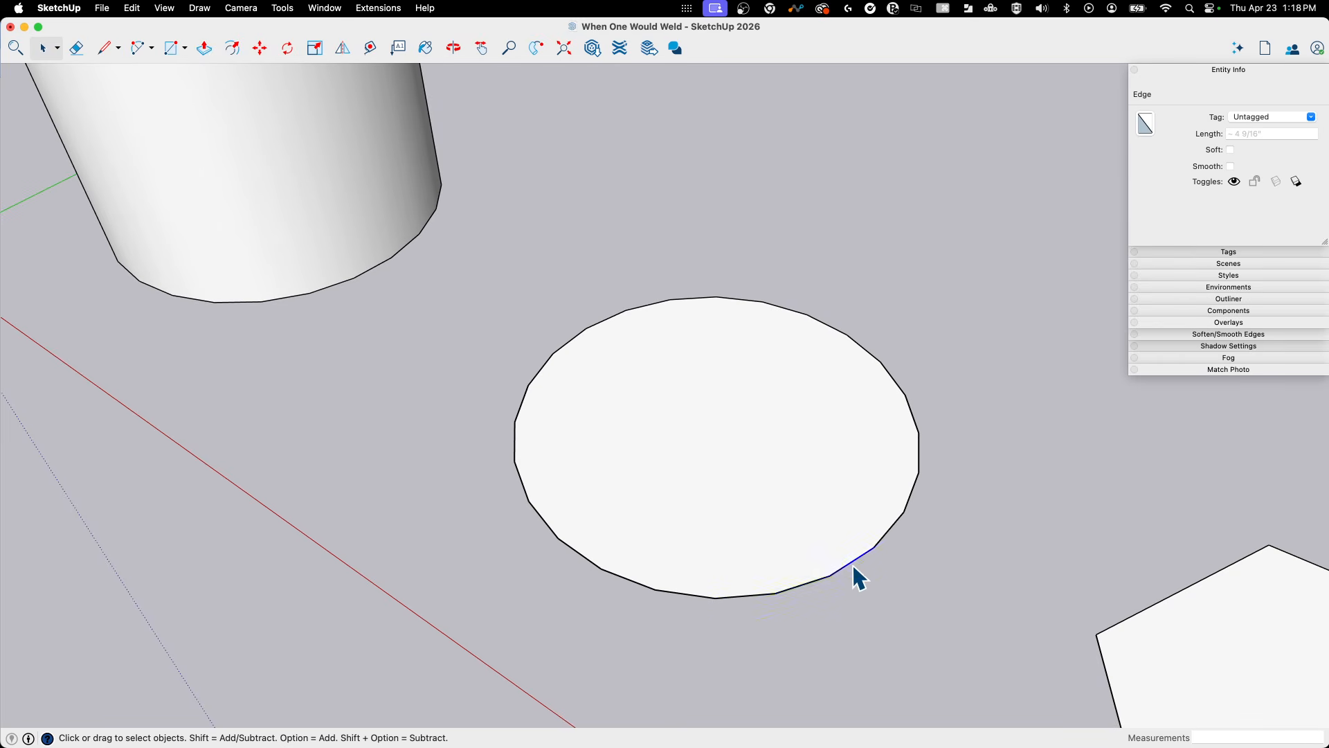
key(p)
click(697, 528)
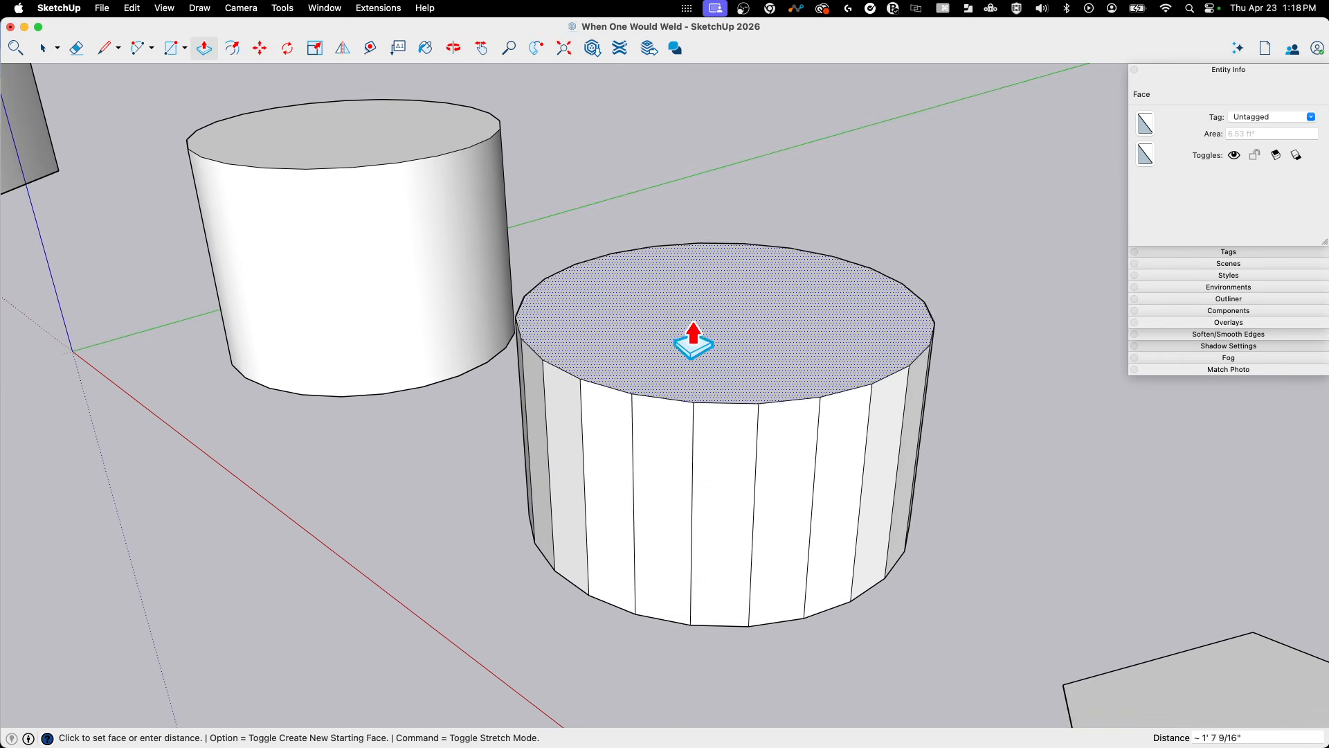
click(689, 172)
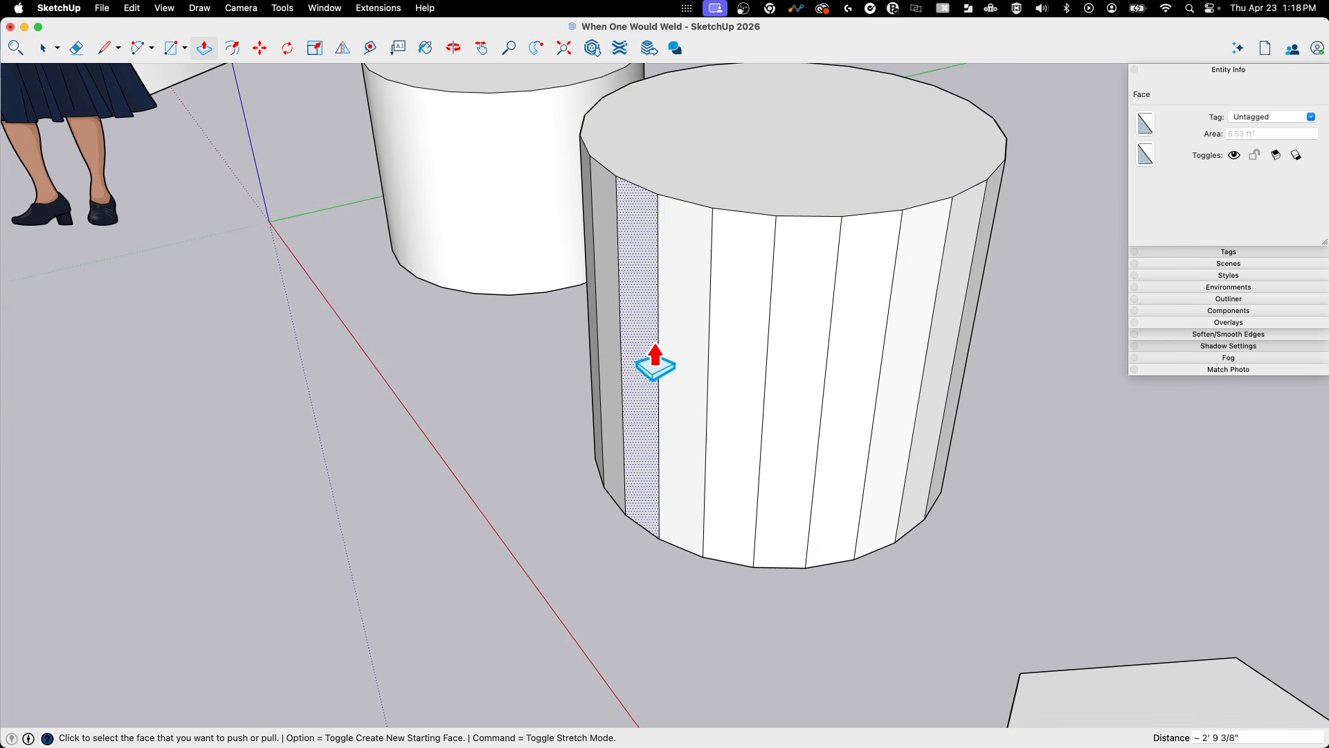
key(super+z)
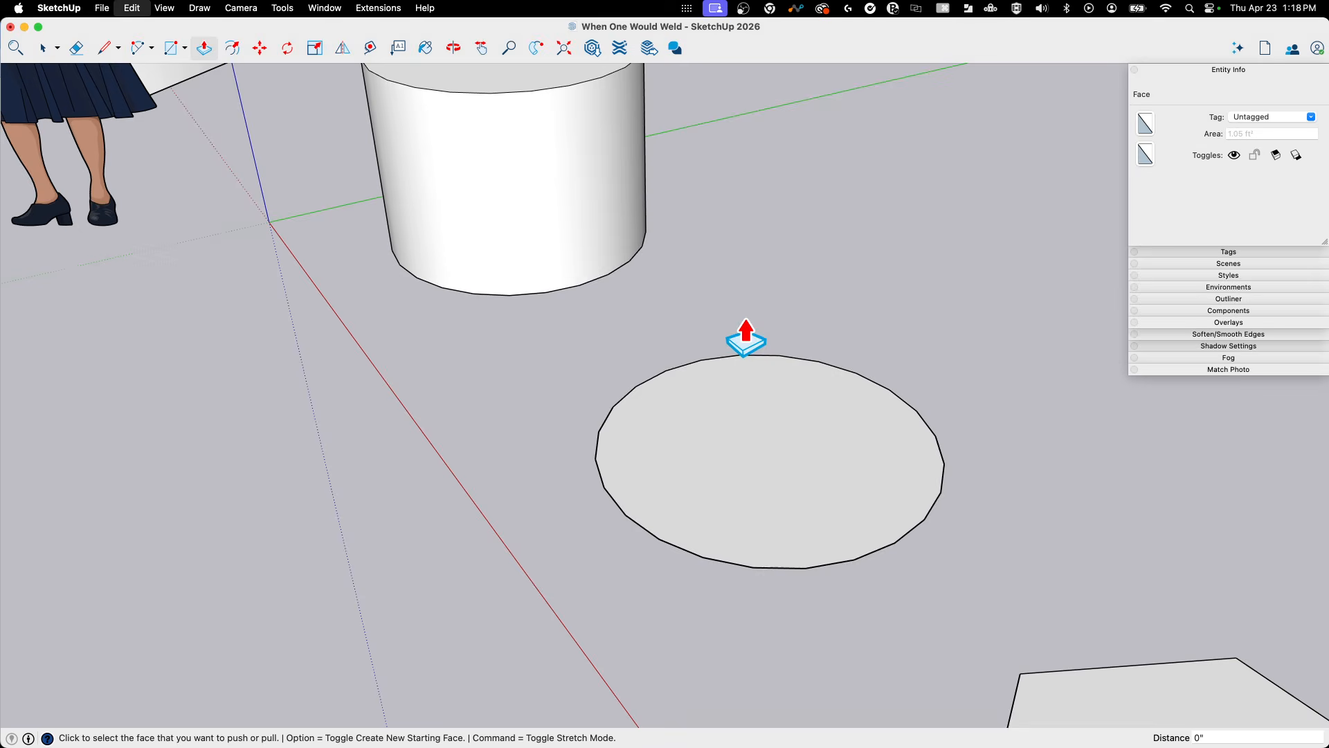
Weld all edges of the second circle into one curve and check the entity information of its outline.
key(space)
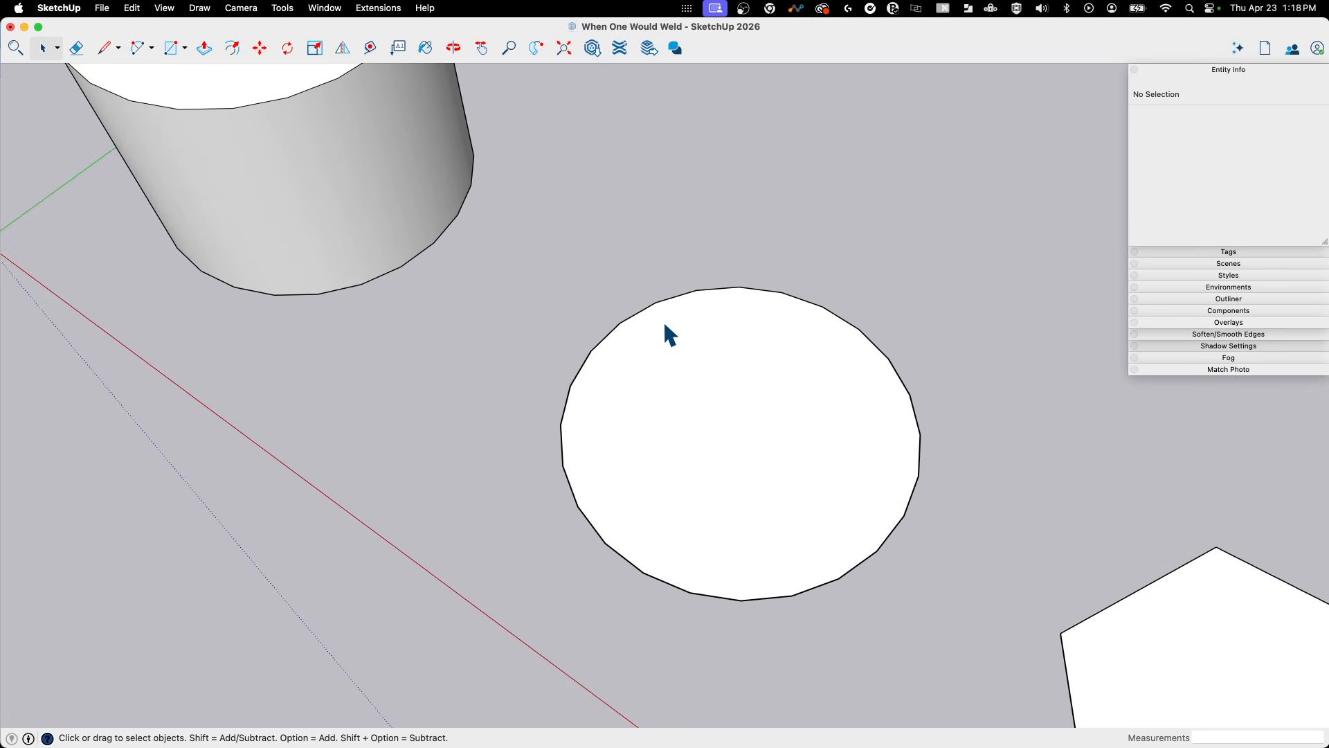
drag(689, 412, 964, 668)
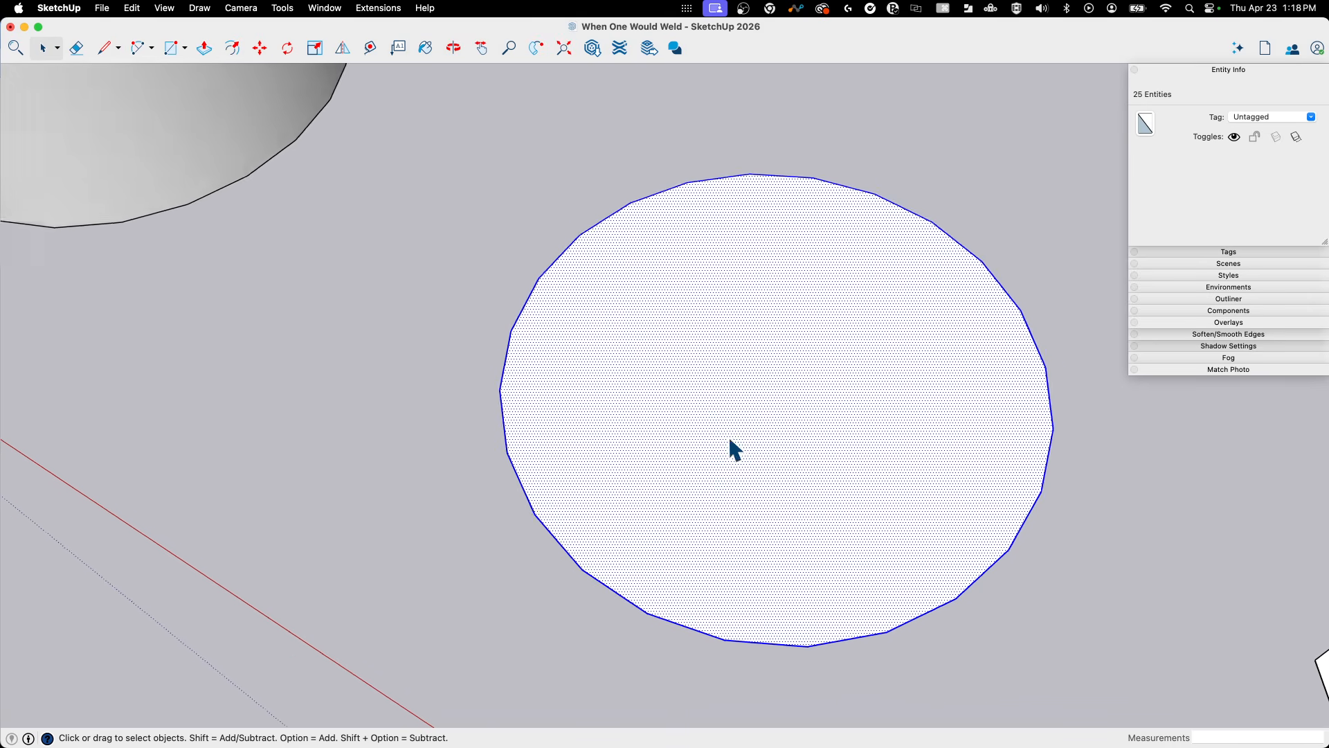
right_click(642, 385)
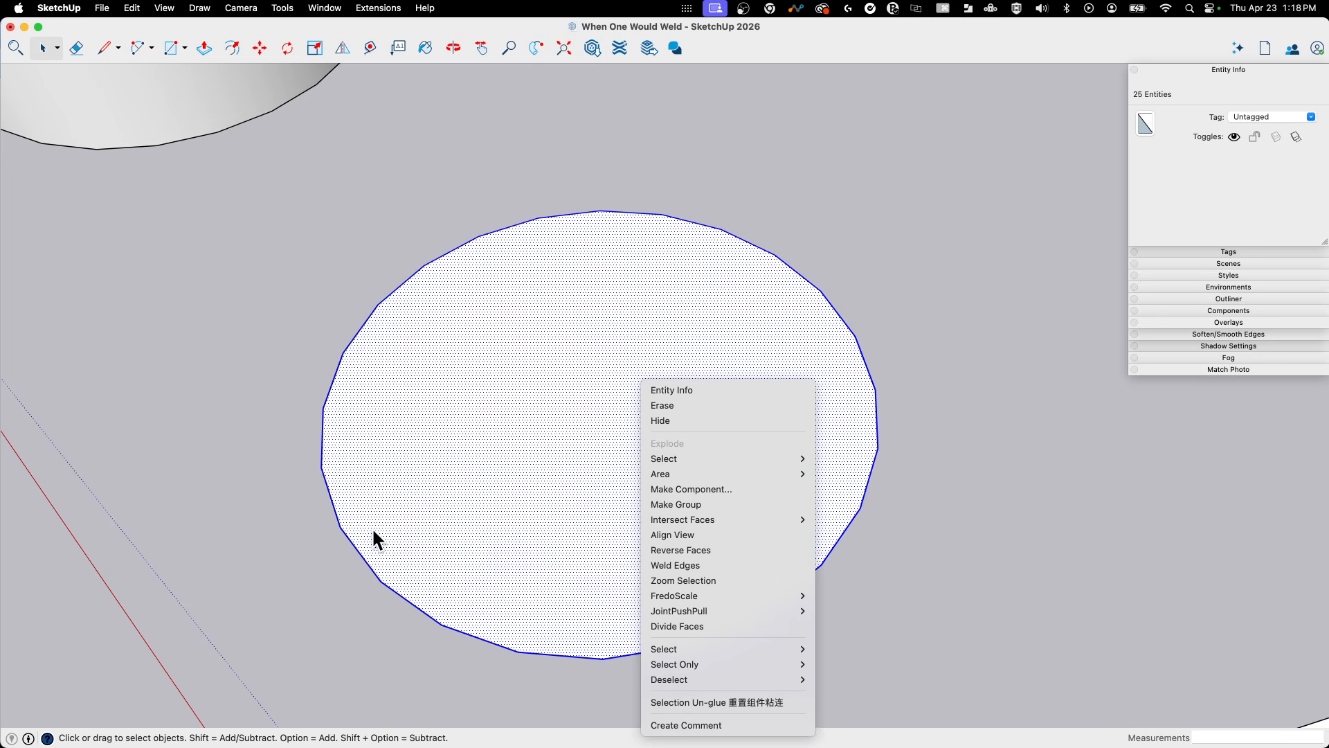
click(659, 565)
middle_drag(904, 606, 815, 285)
click(803, 629)
click(775, 623)
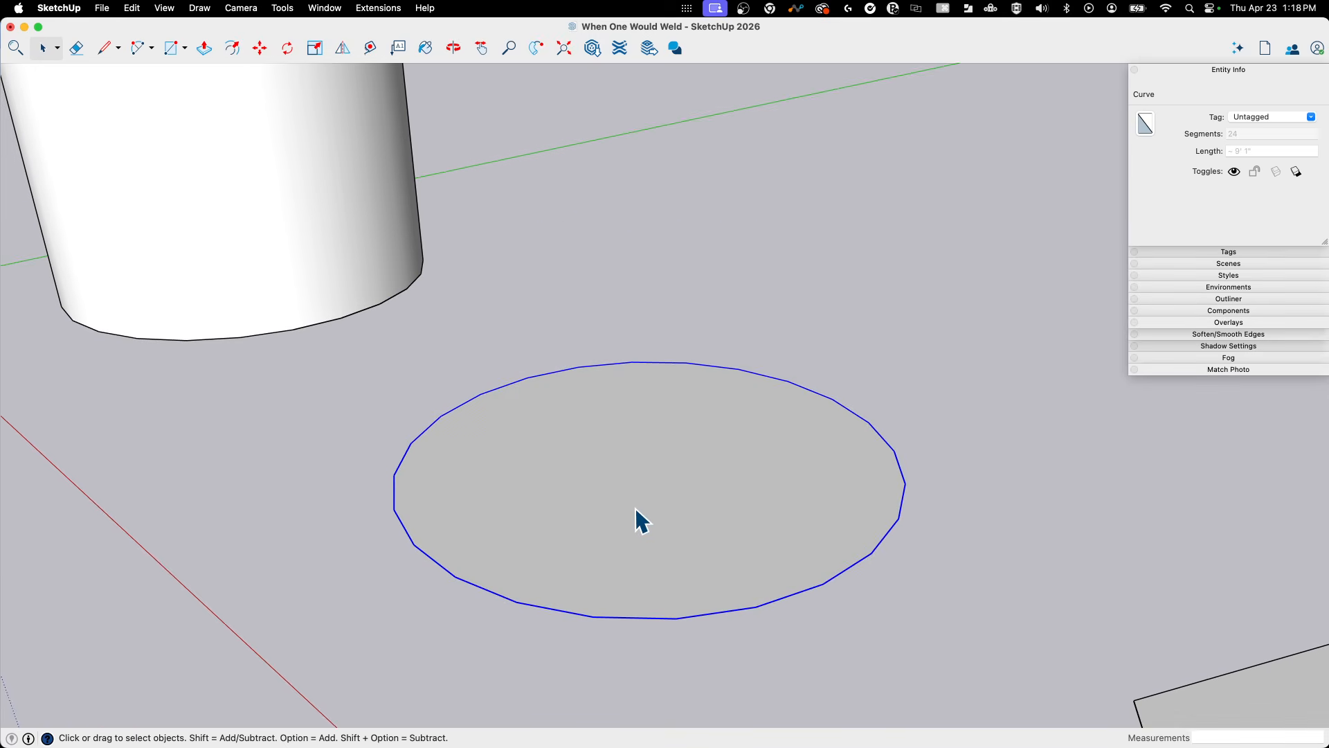
Extrude the welded second circle's face upward, view its sides, and undo the extrusion.
scroll(641, 522, down, 3)
key(p)
click(657, 509)
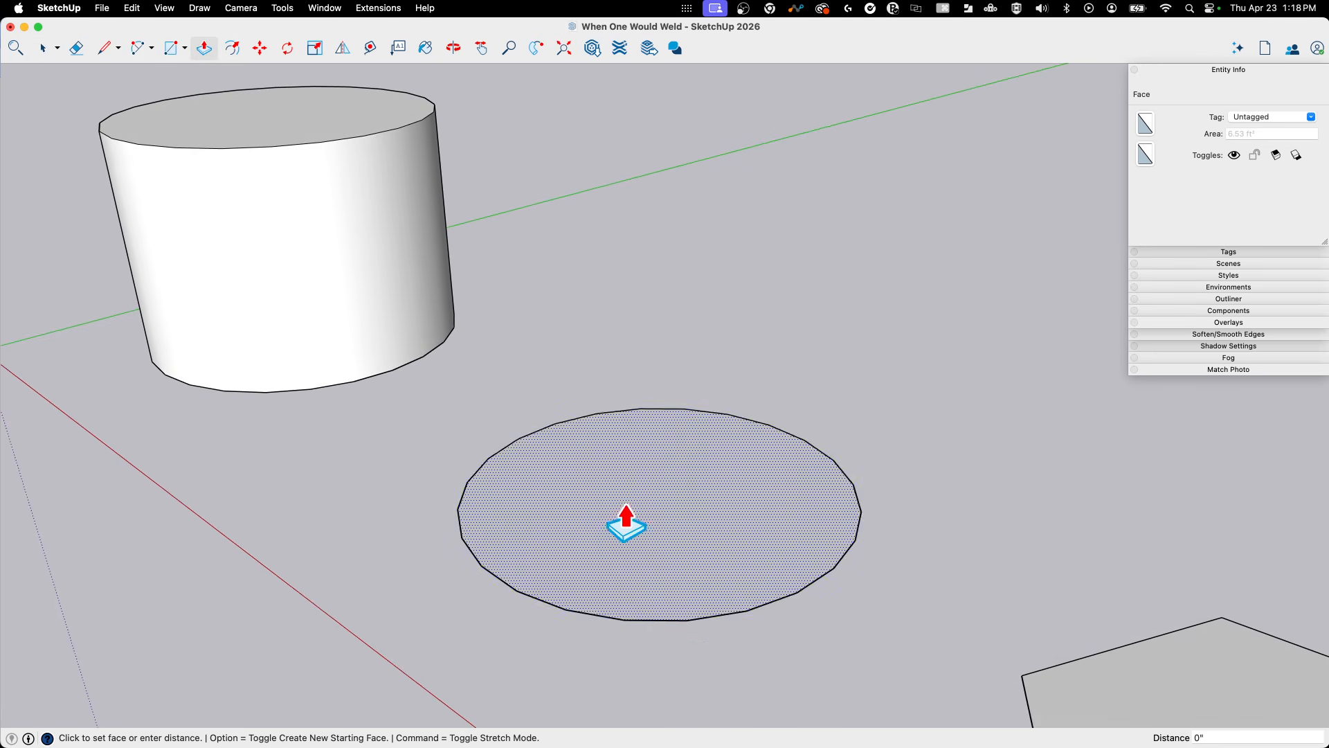
click(608, 287)
middle_drag(608, 288, 501, 446)
key(space)
key(super+z)
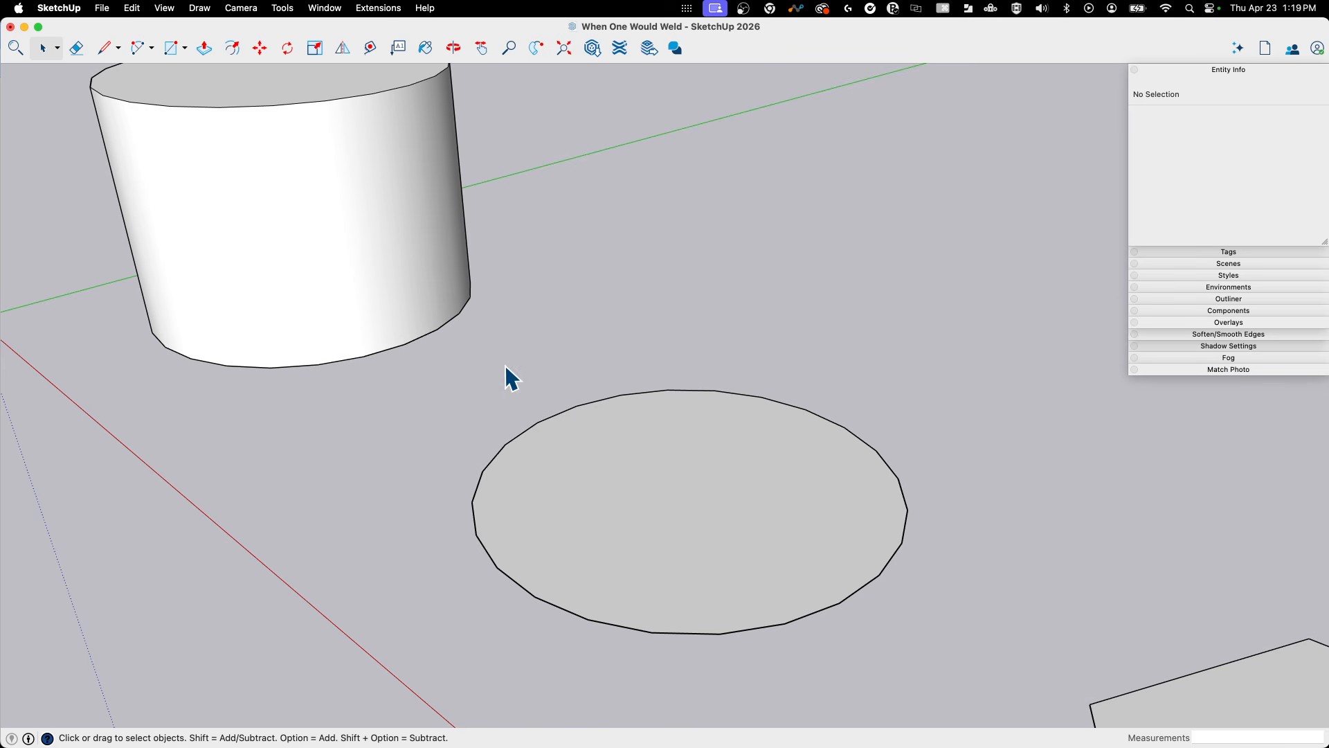
Undo the extrusion of the circle nearest the origin and set that circle's radius to 1' 6".
key(super+z)
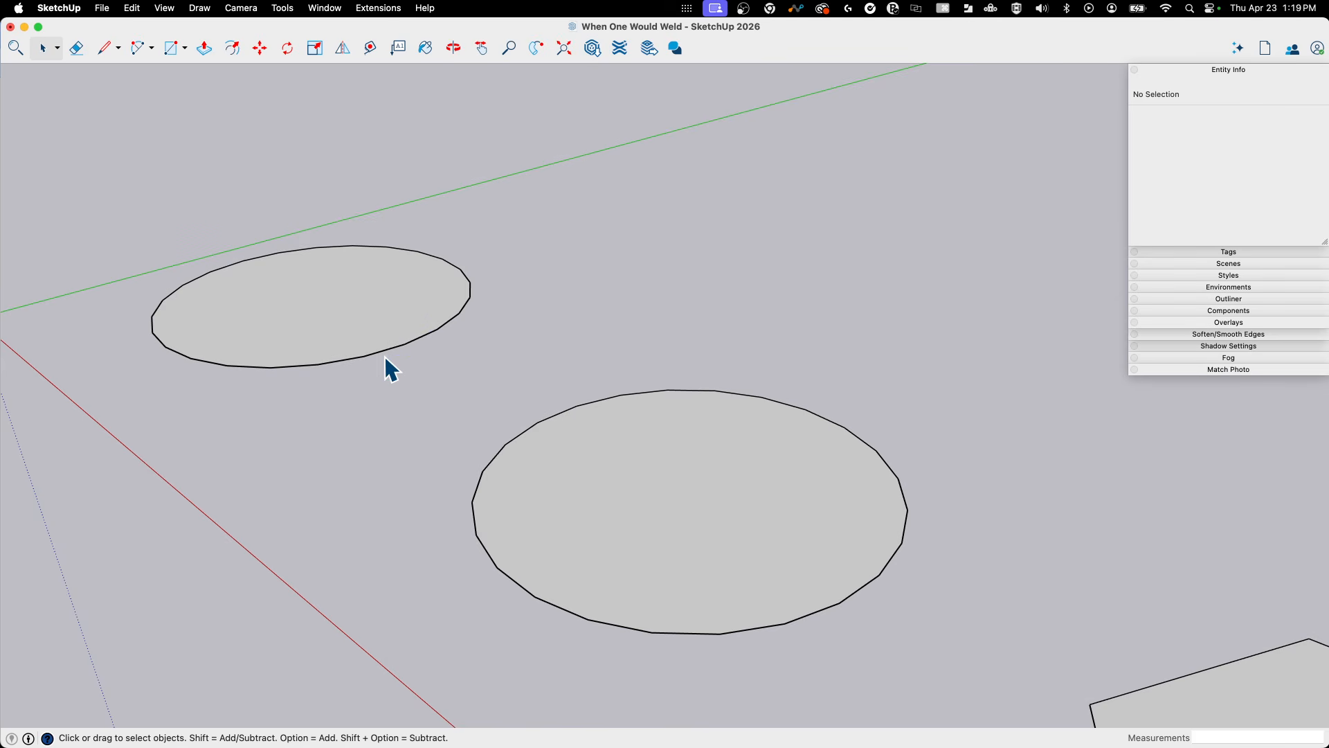
click(391, 365)
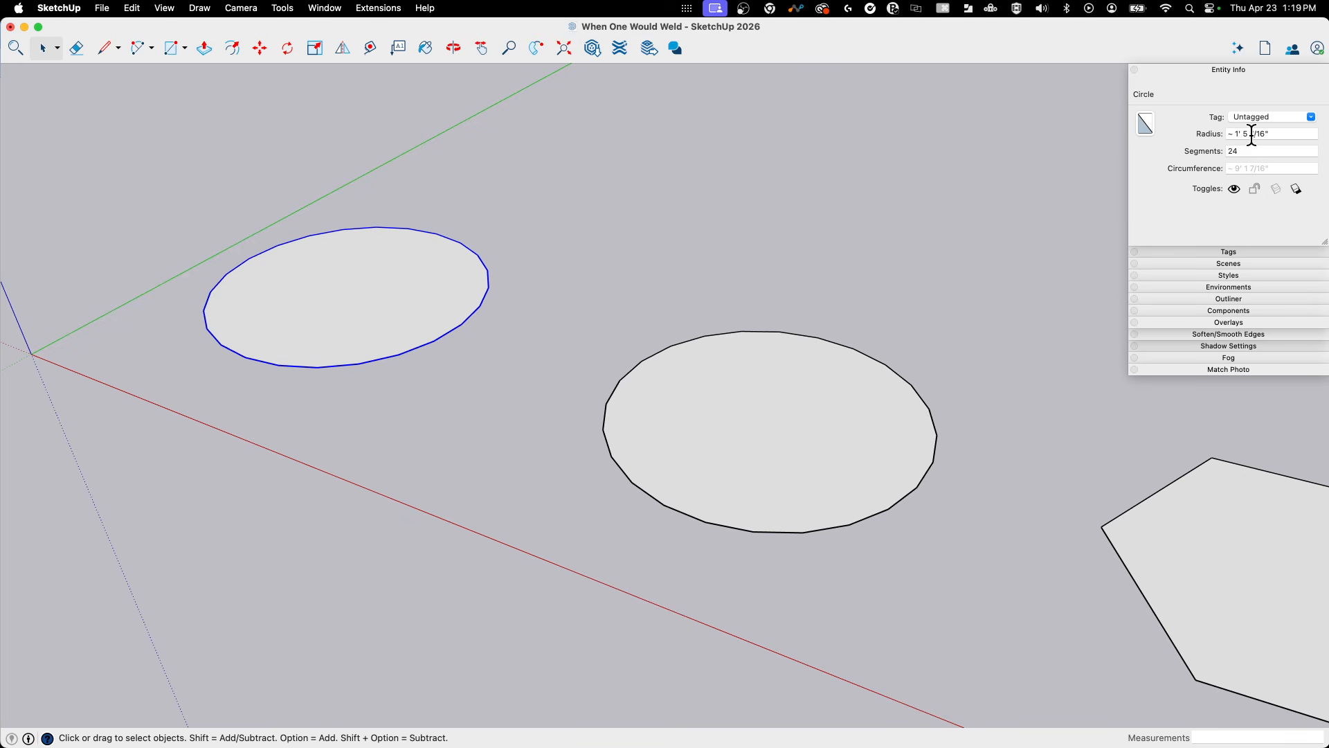
click(1249, 135)
key(Return)
scroll(789, 223, up, 3)
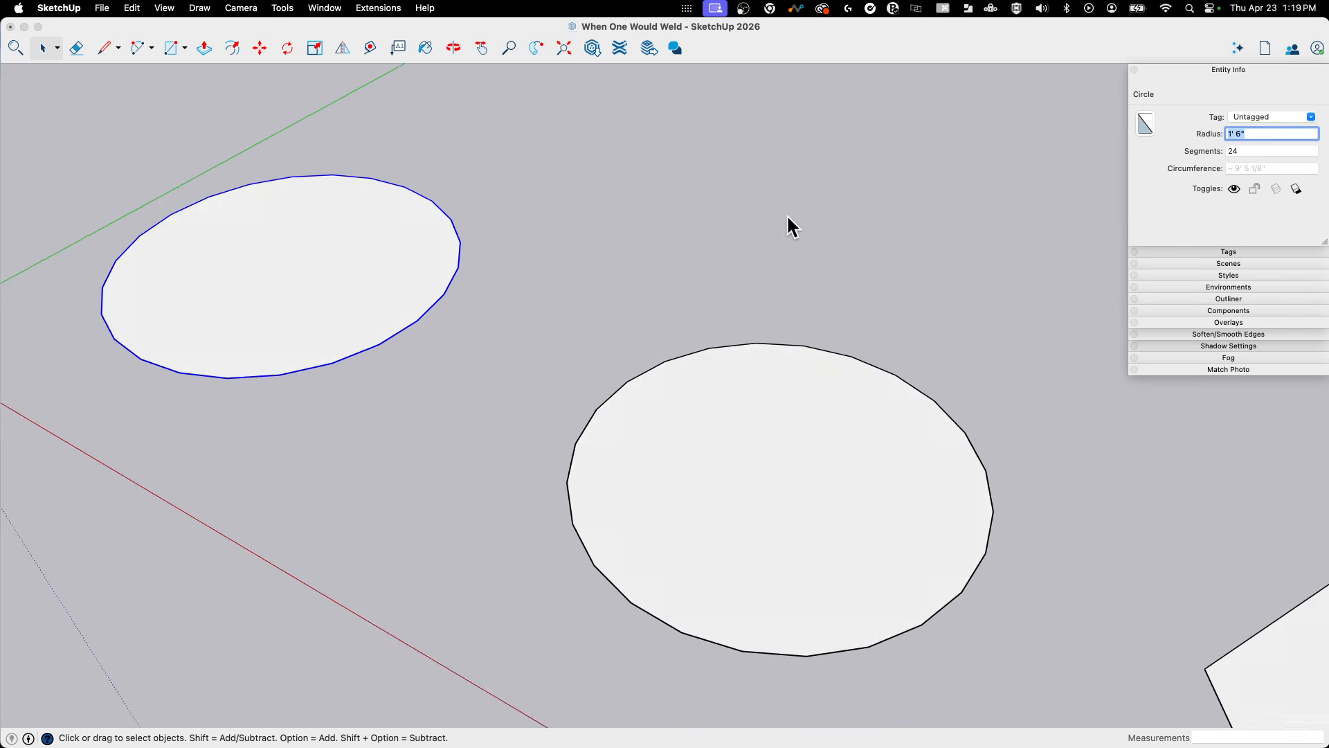
Weld the second circle's edges into a single curve again and check whether its length can be edited.
double_click(714, 395)
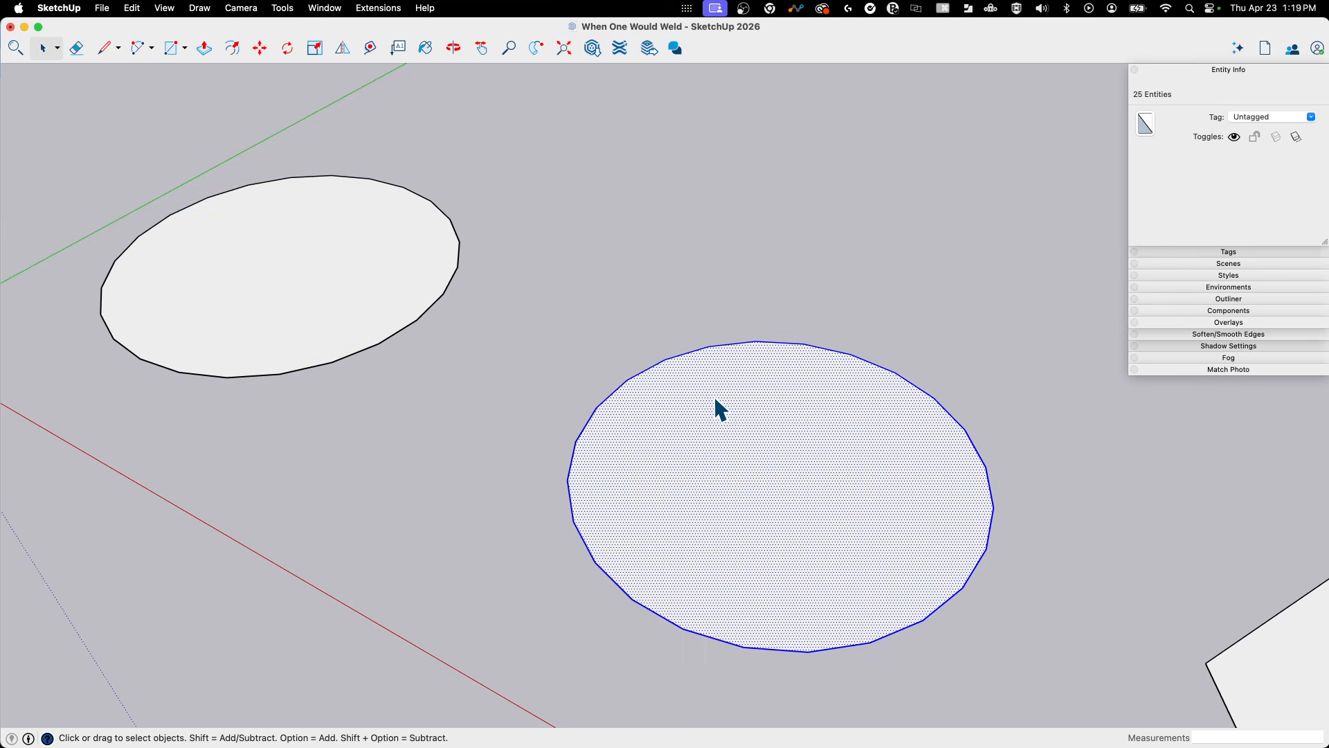
right_click(716, 391)
click(746, 573)
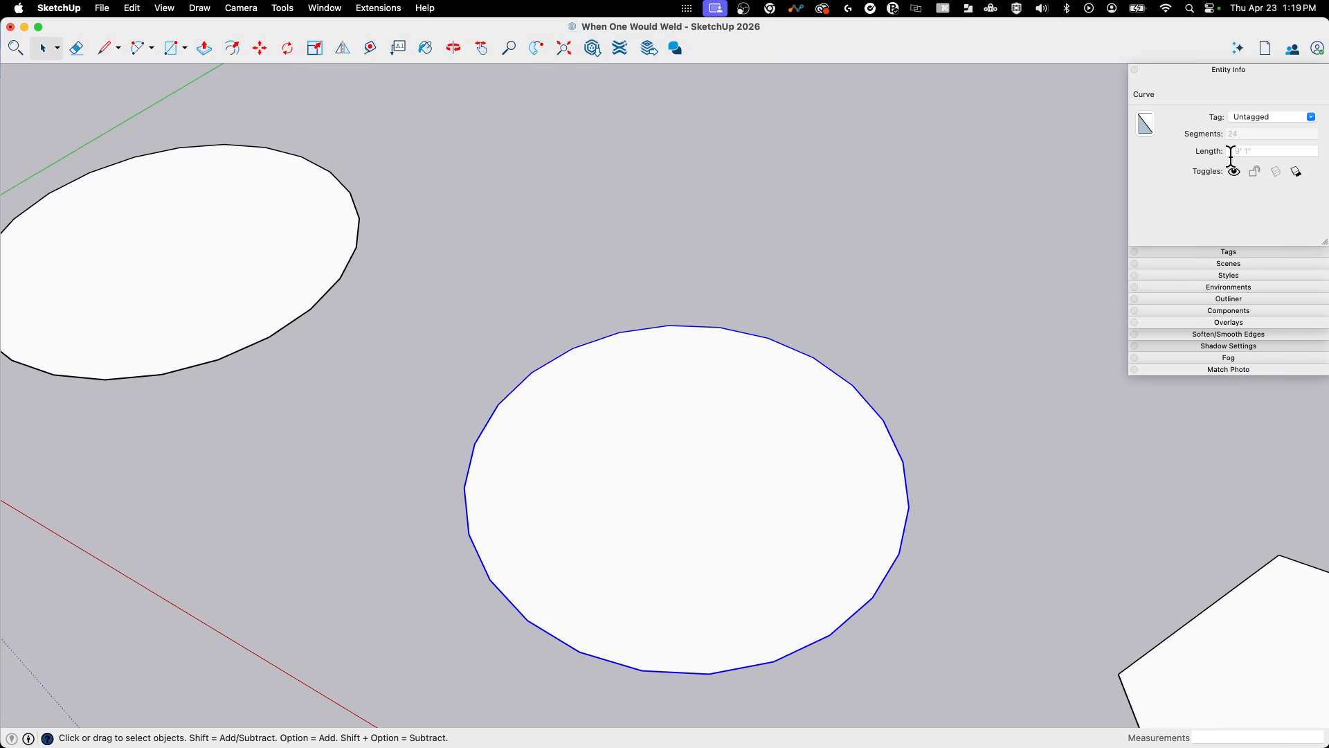
click(1236, 151)
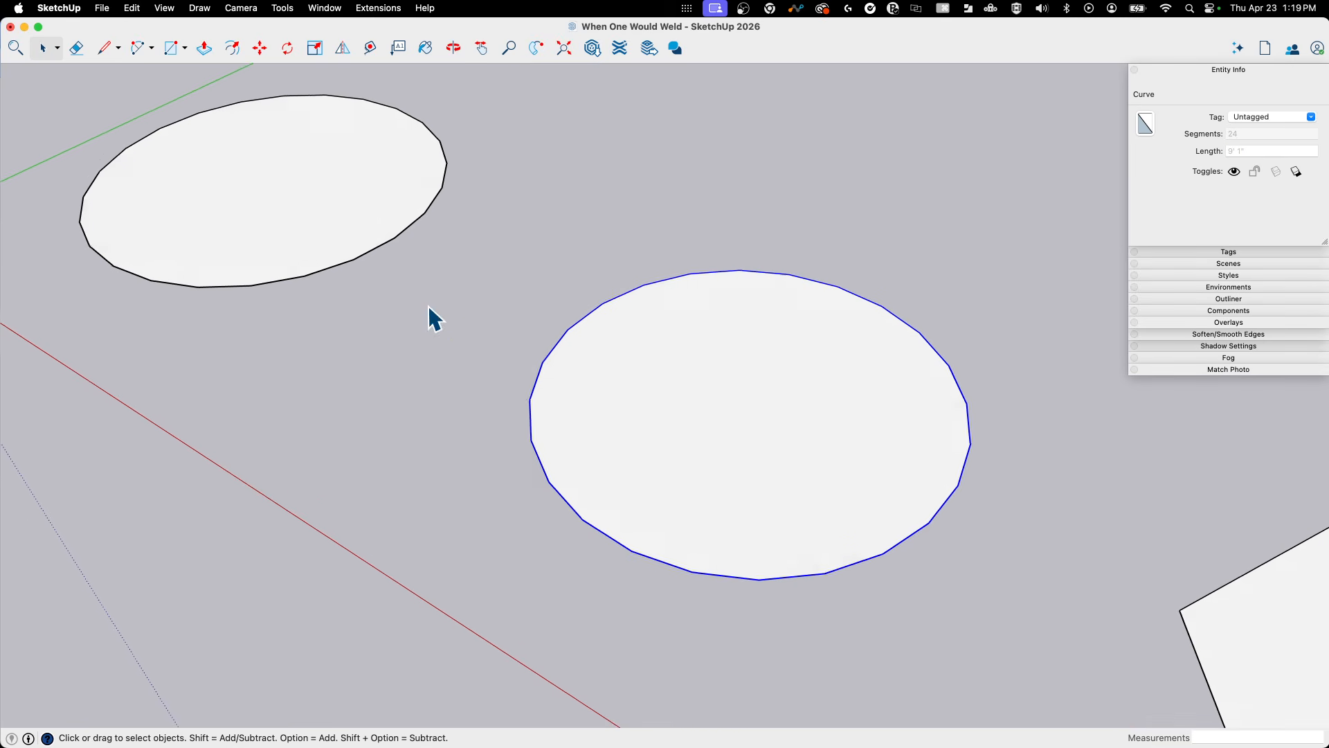
Explode the second circle's welded curve into separate edges and select its face with one bounding edge.
key(x)
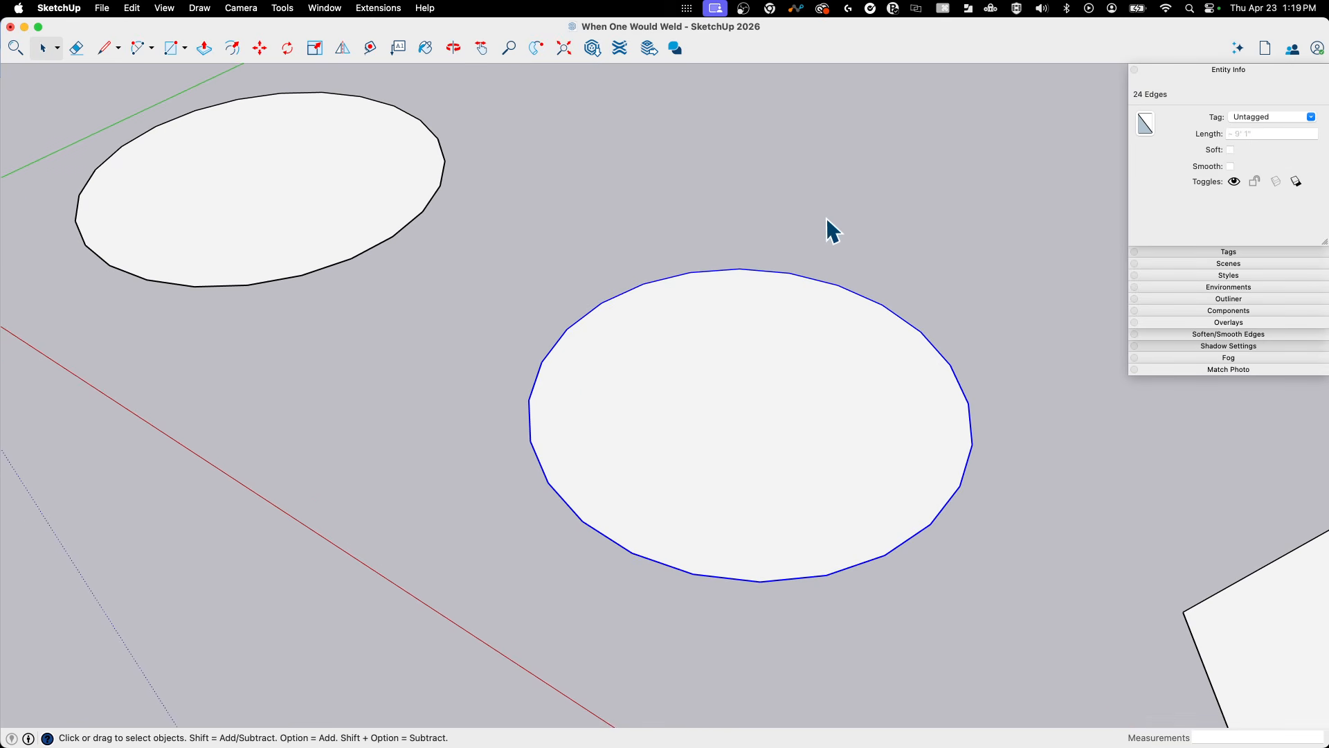
click(828, 218)
double_click(687, 283)
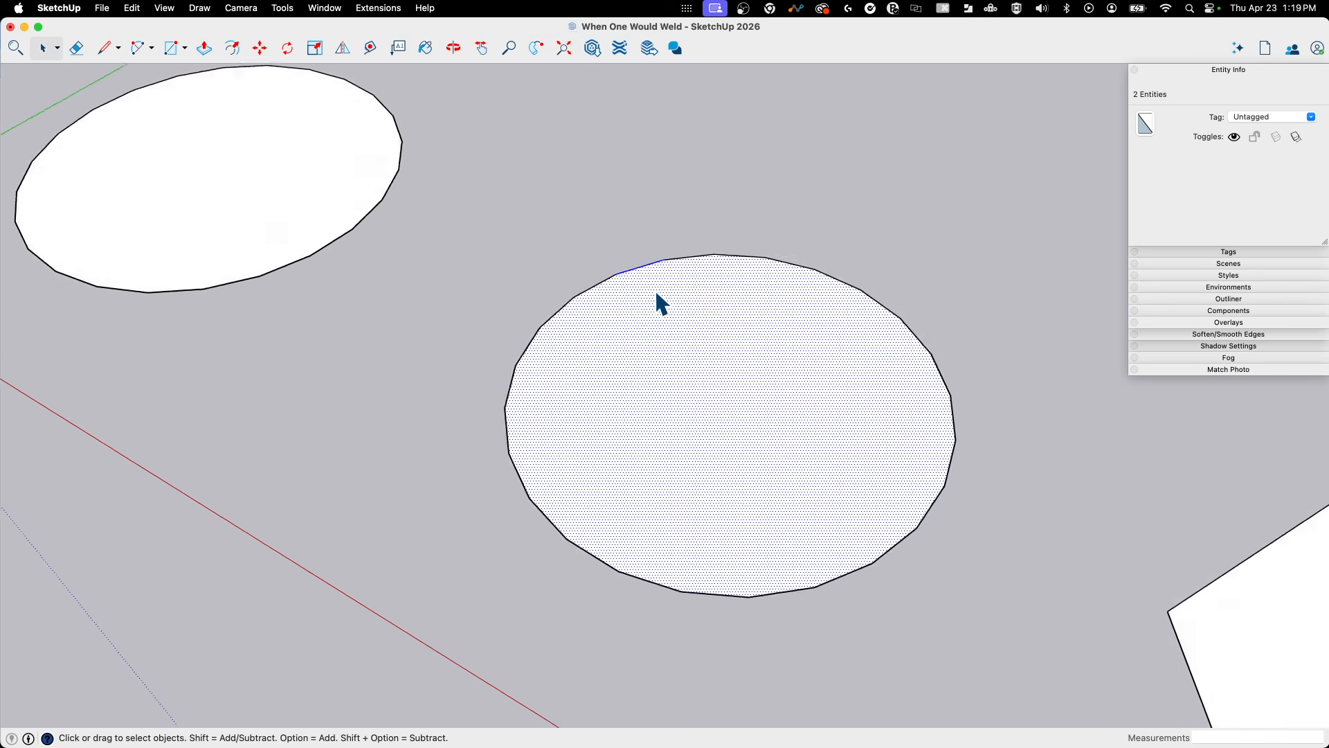
Draw two lines across the second circle and erase the rim edges between them to leave two separate halves.
key(l)
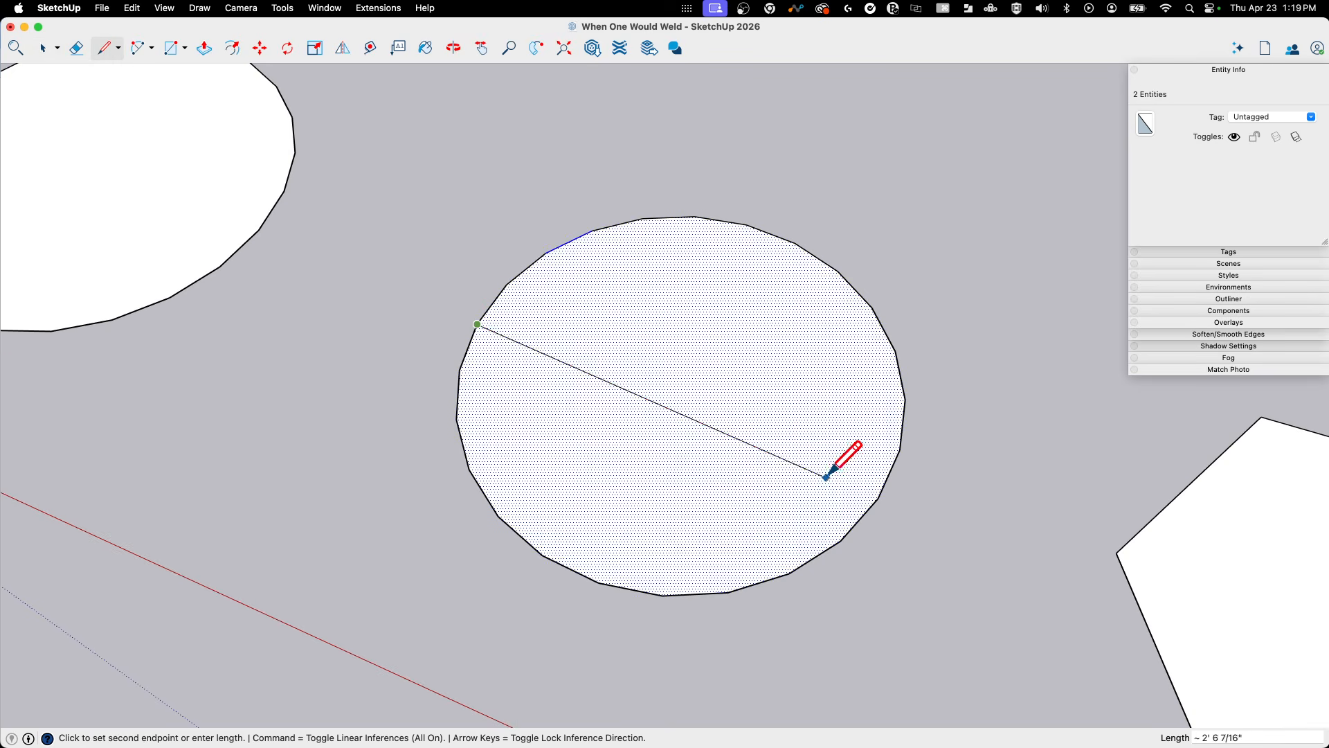
click(843, 534)
click(878, 498)
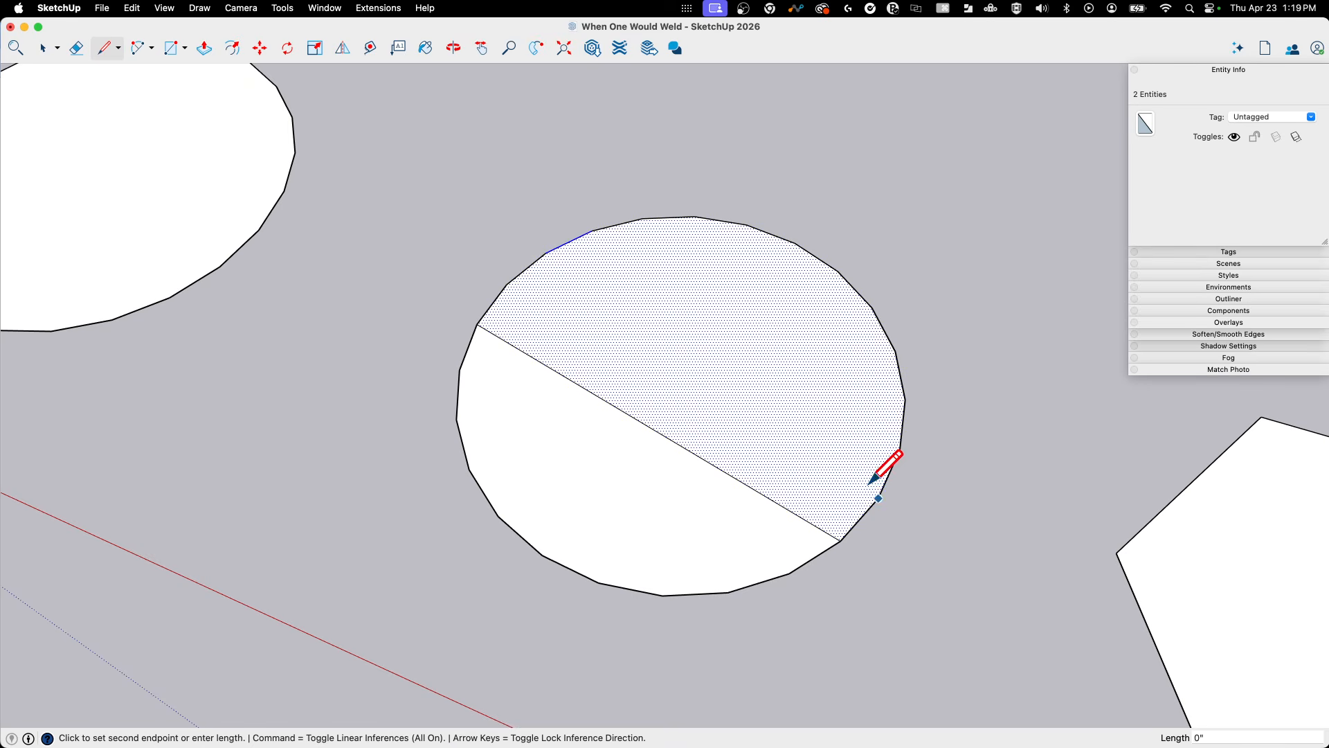
click(546, 253)
key(e)
mouse_move(495, 258)
mouse_down()
mouse_move(531, 299)
mouse_move(518, 305)
mouse_up()
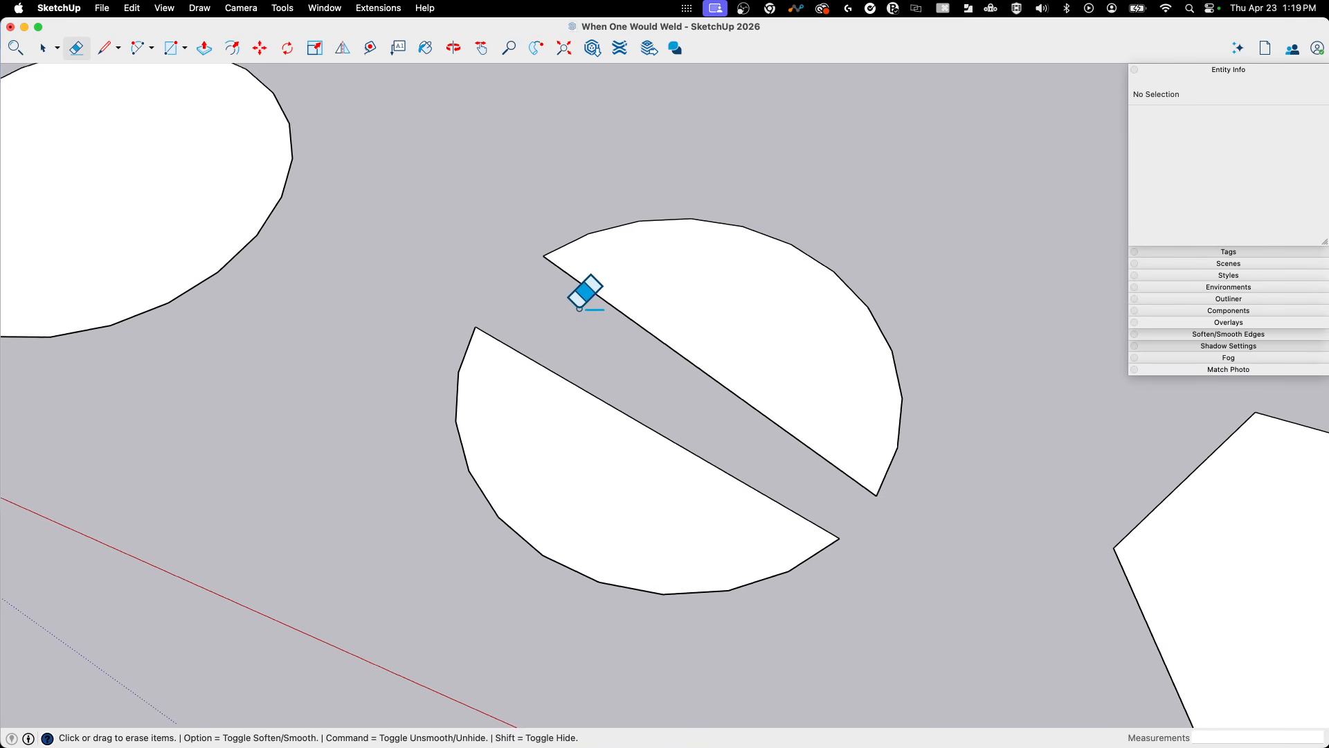
Select both halves of the split circle, weld their edges, and clear the selection.
key(space)
drag(365, 158, 893, 616)
middle_drag(911, 629, 789, 492)
right_click(787, 427)
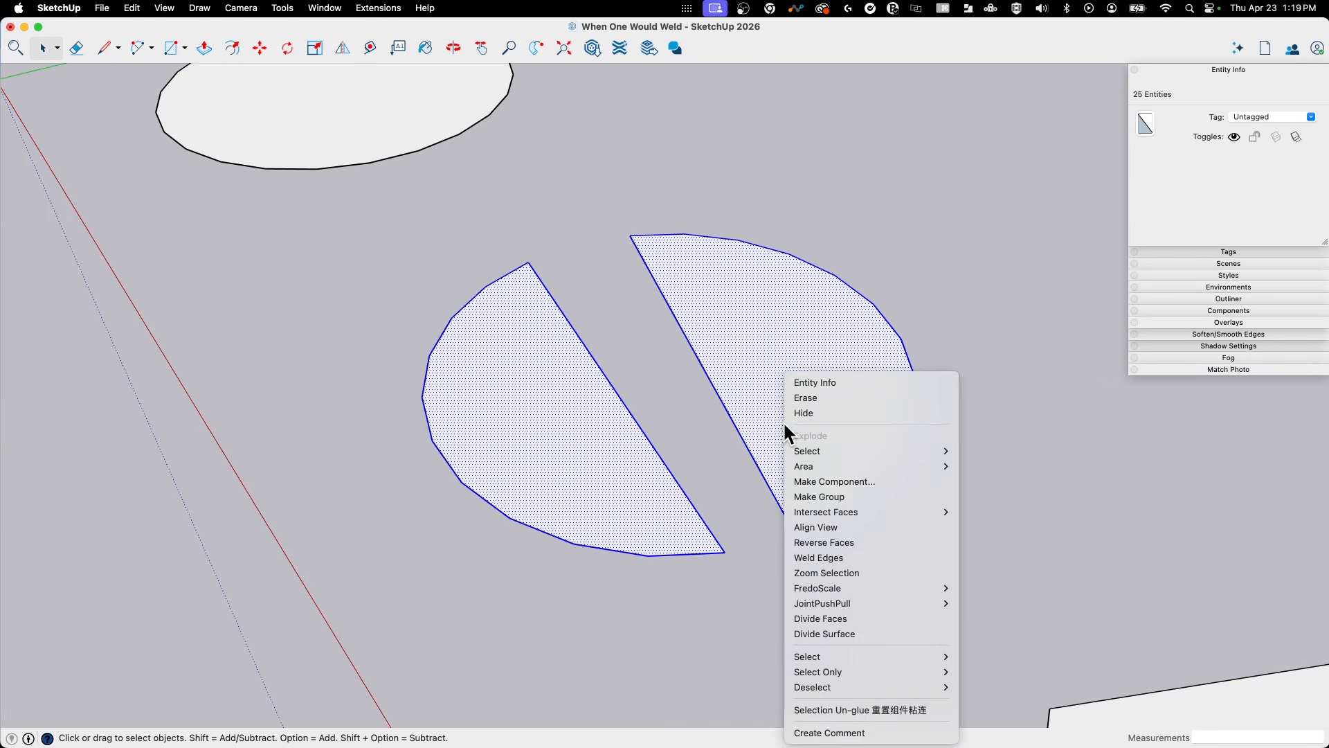
mouse_move(827, 588)
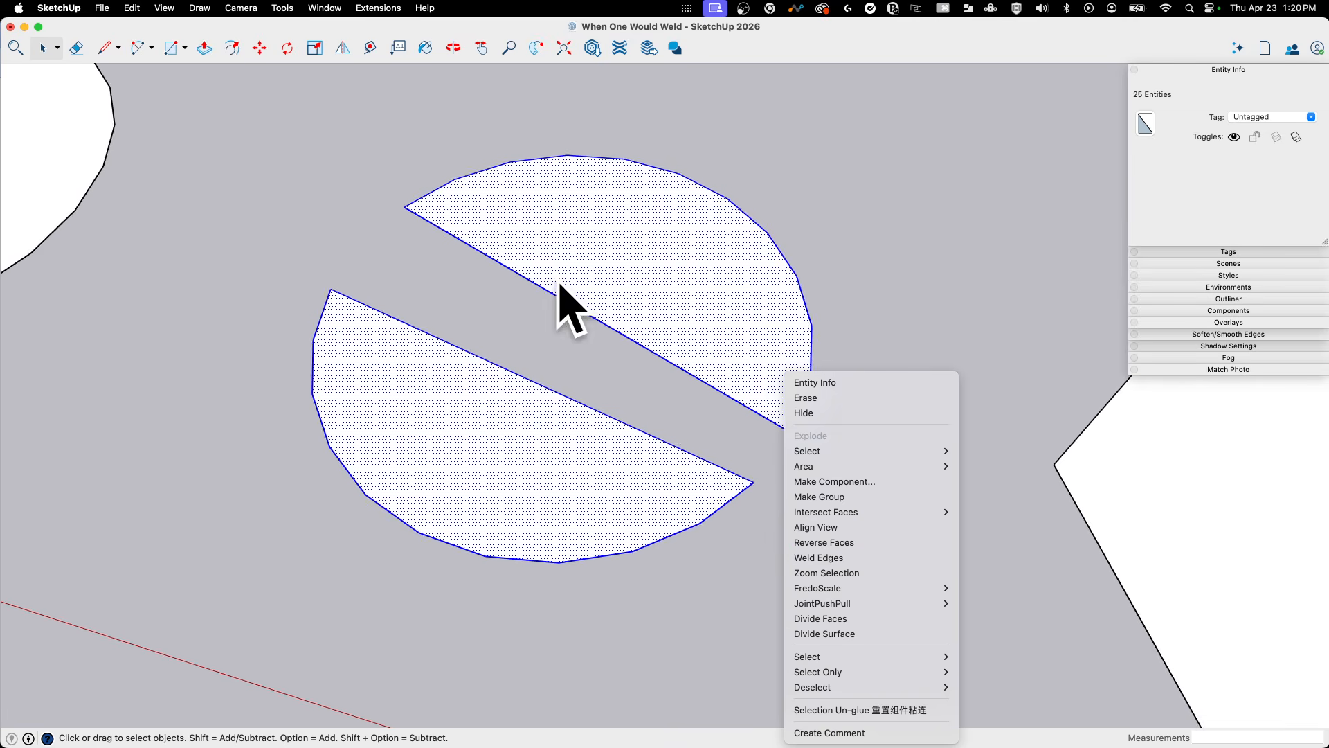
click(843, 558)
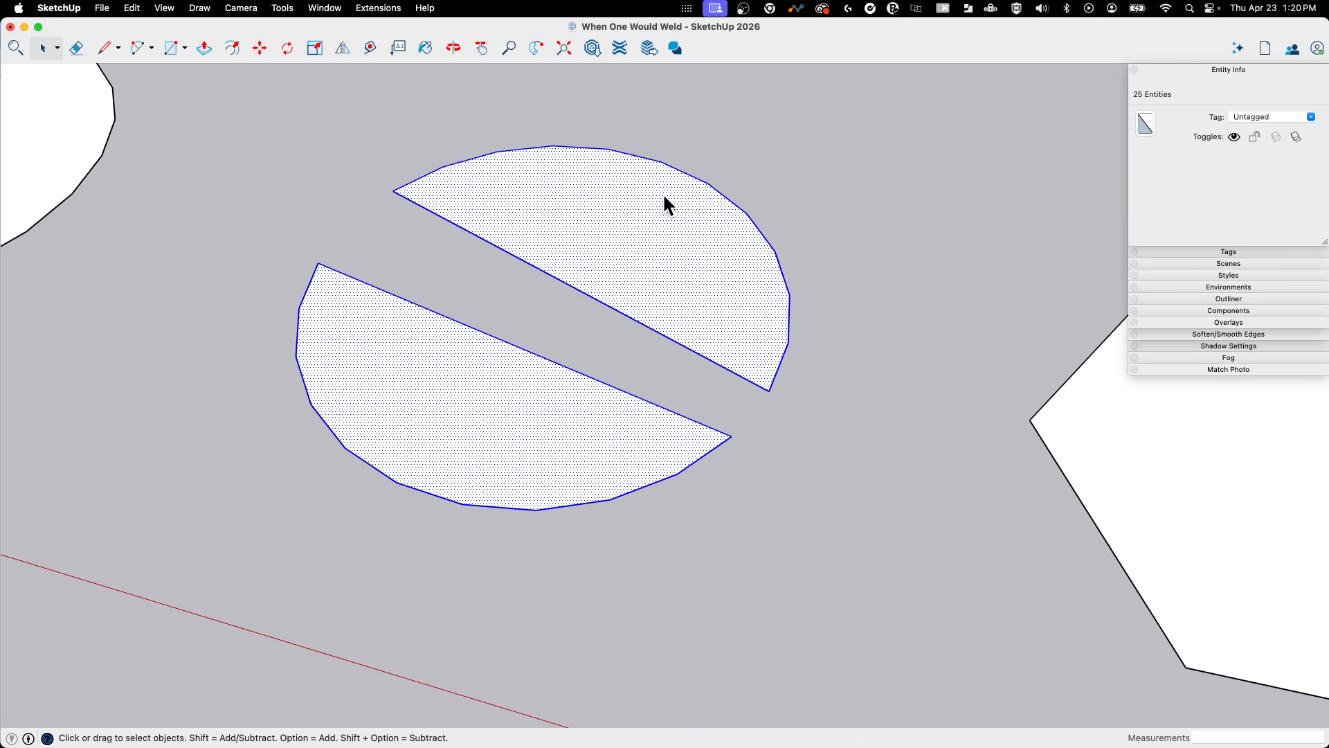
click(837, 363)
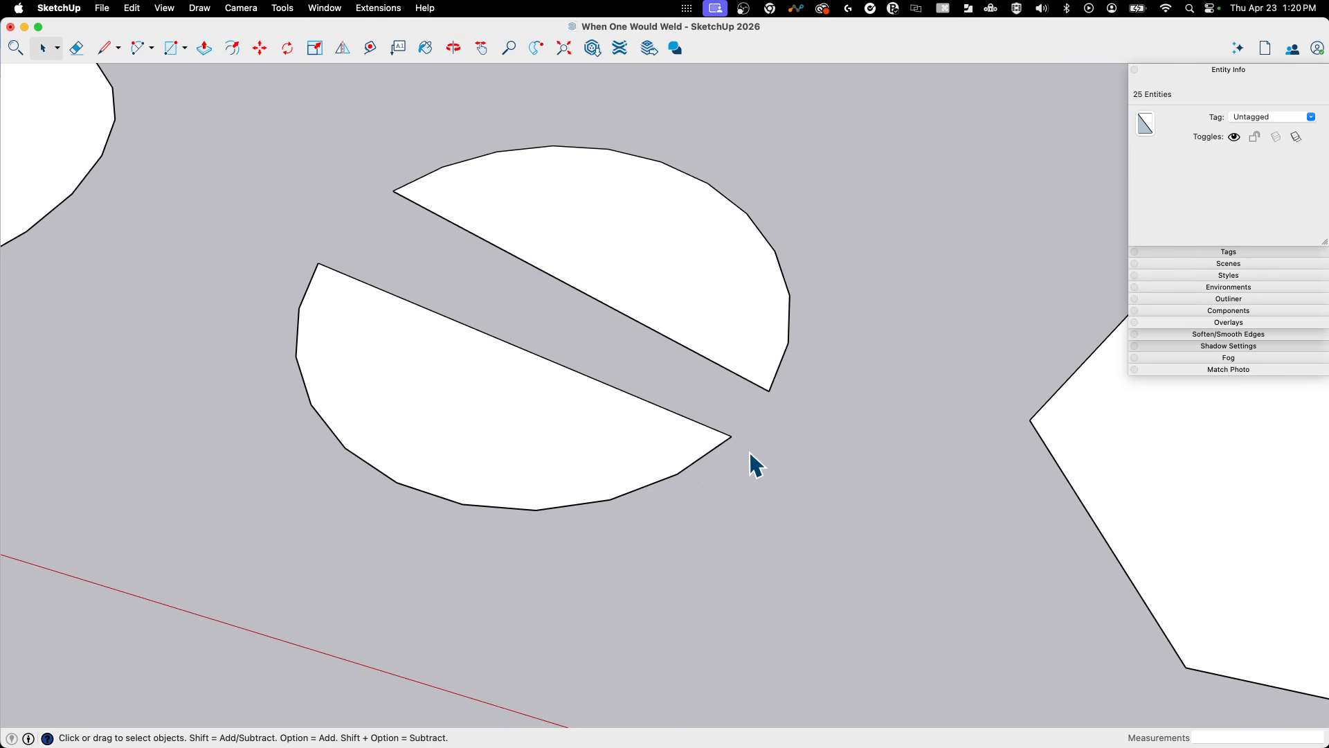
Examine the entity information of each half's welded outline, including whether the straight edge belongs to the curve.
click(680, 470)
middle_drag(654, 467, 597, 418)
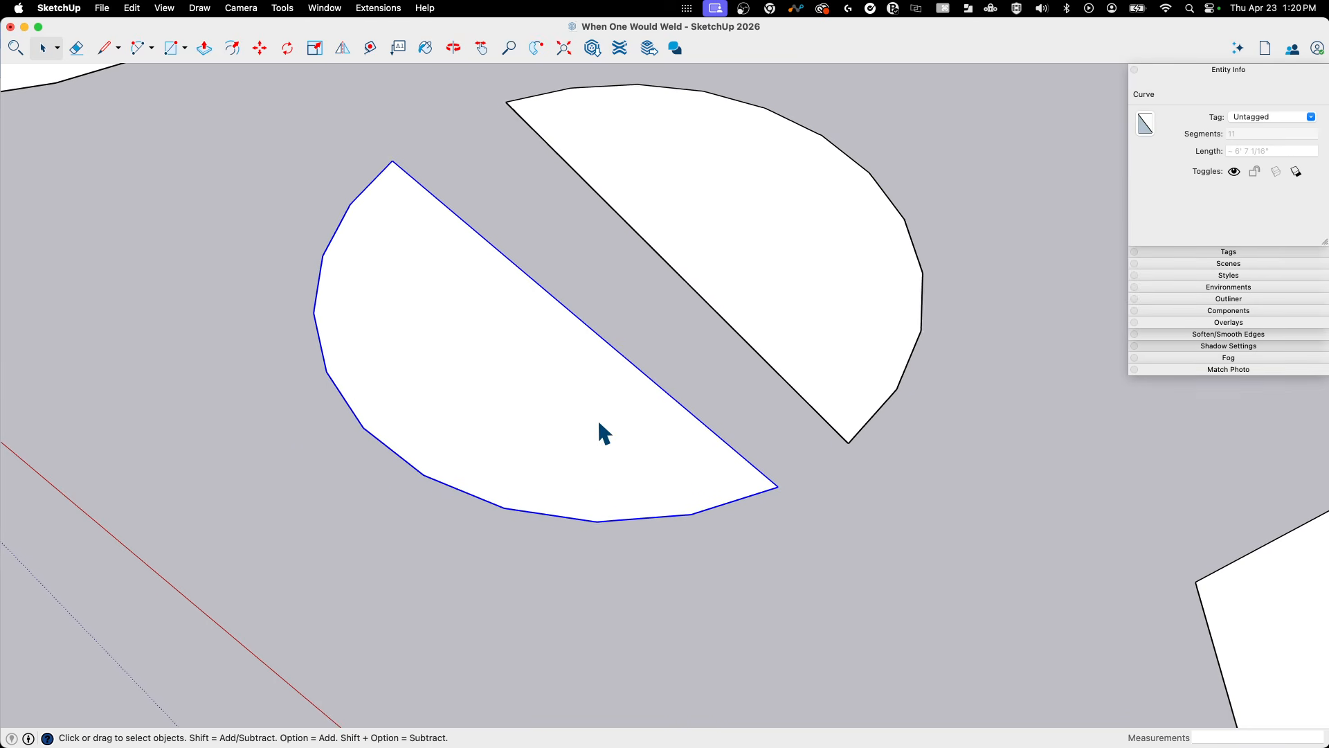
scroll(683, 371, up, 1)
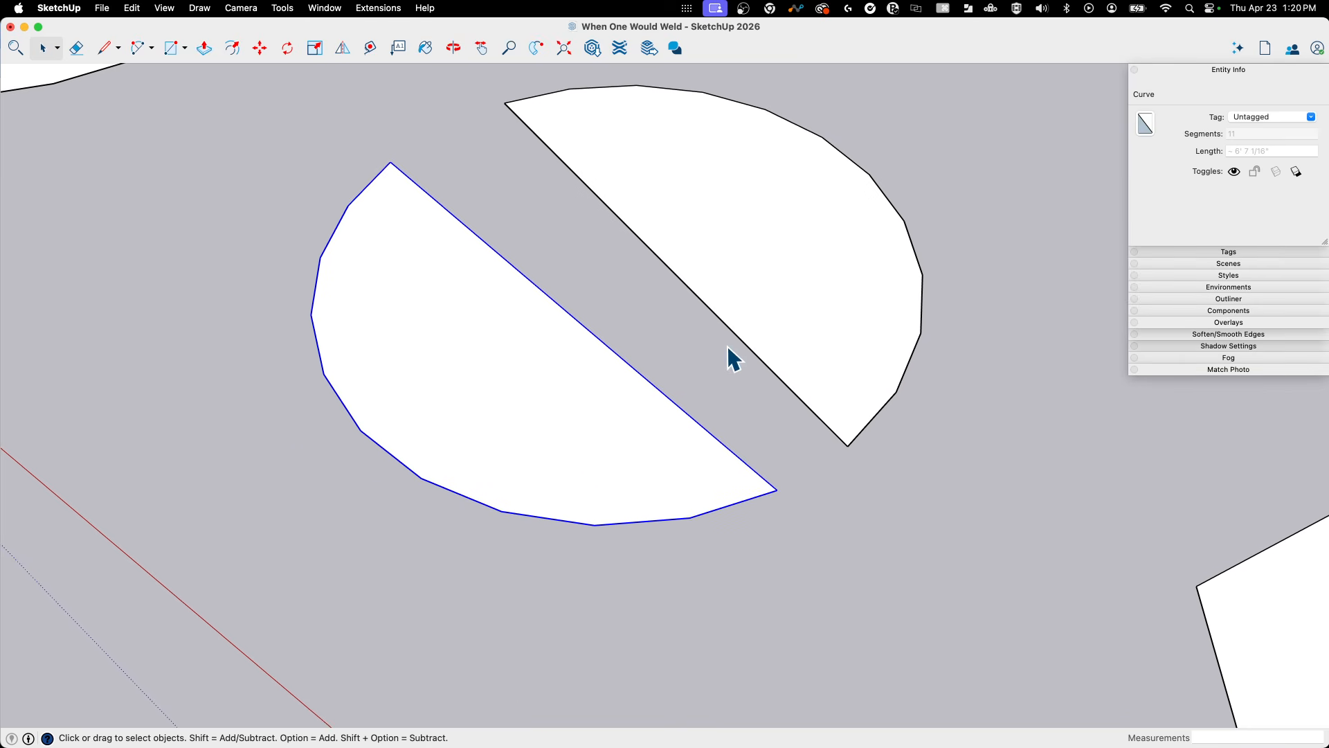
middle_drag(739, 338, 587, 365)
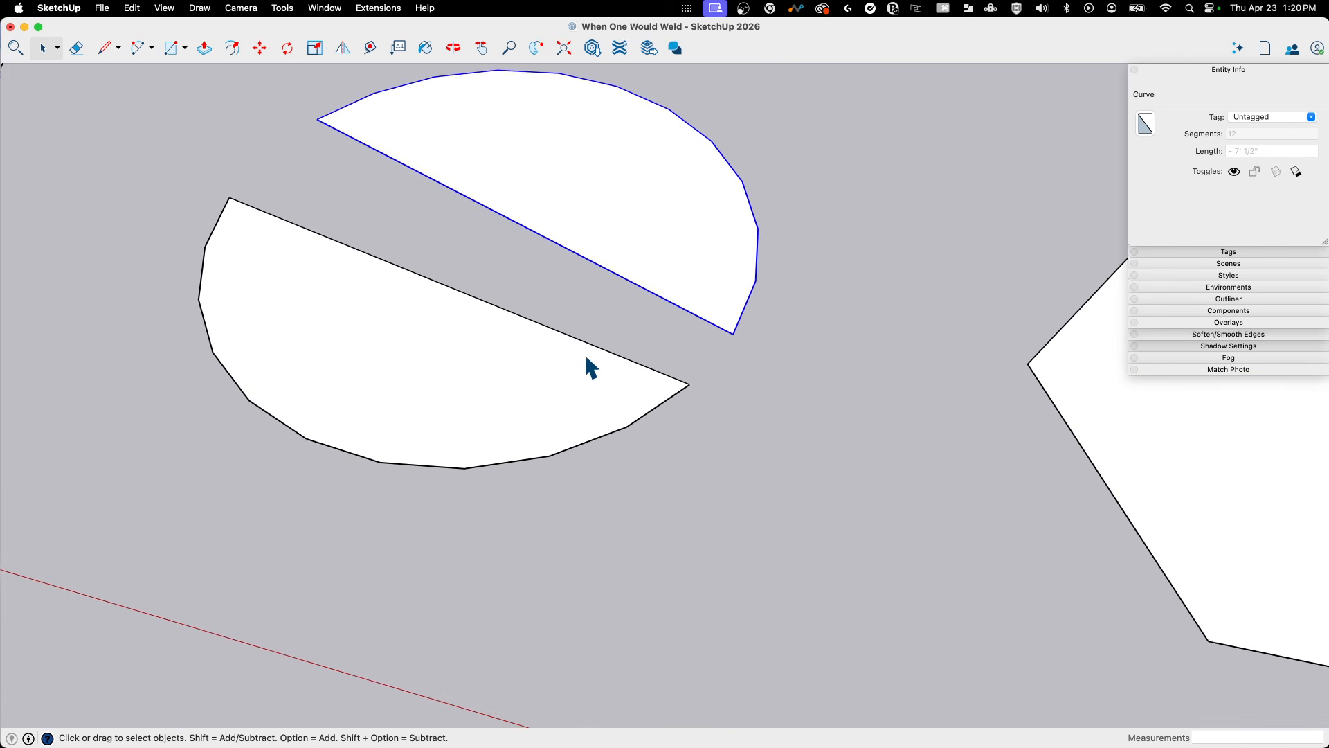
click(395, 433)
click(587, 153)
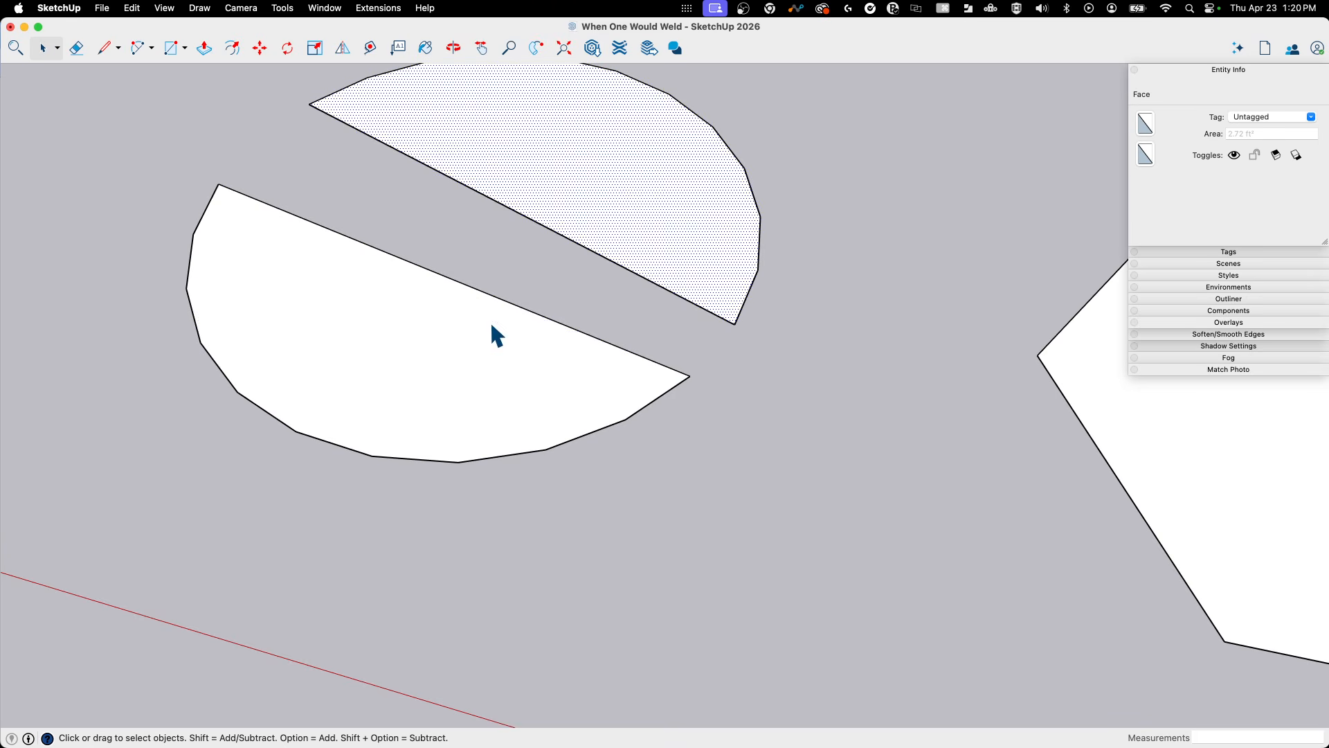
click(499, 299)
middle_drag(445, 261, 410, 213)
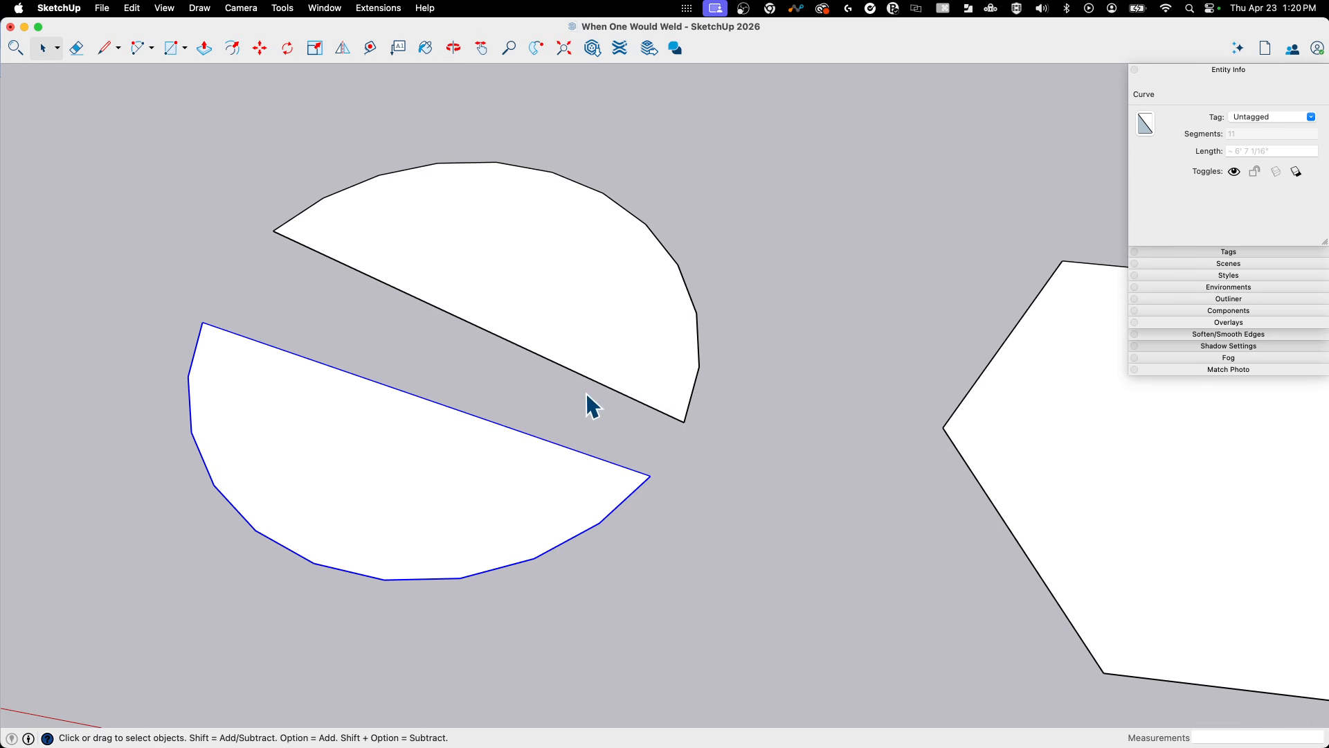
Undo the weld on the half-circle nearer the red axis and check its straight edge separately.
key(super+t)
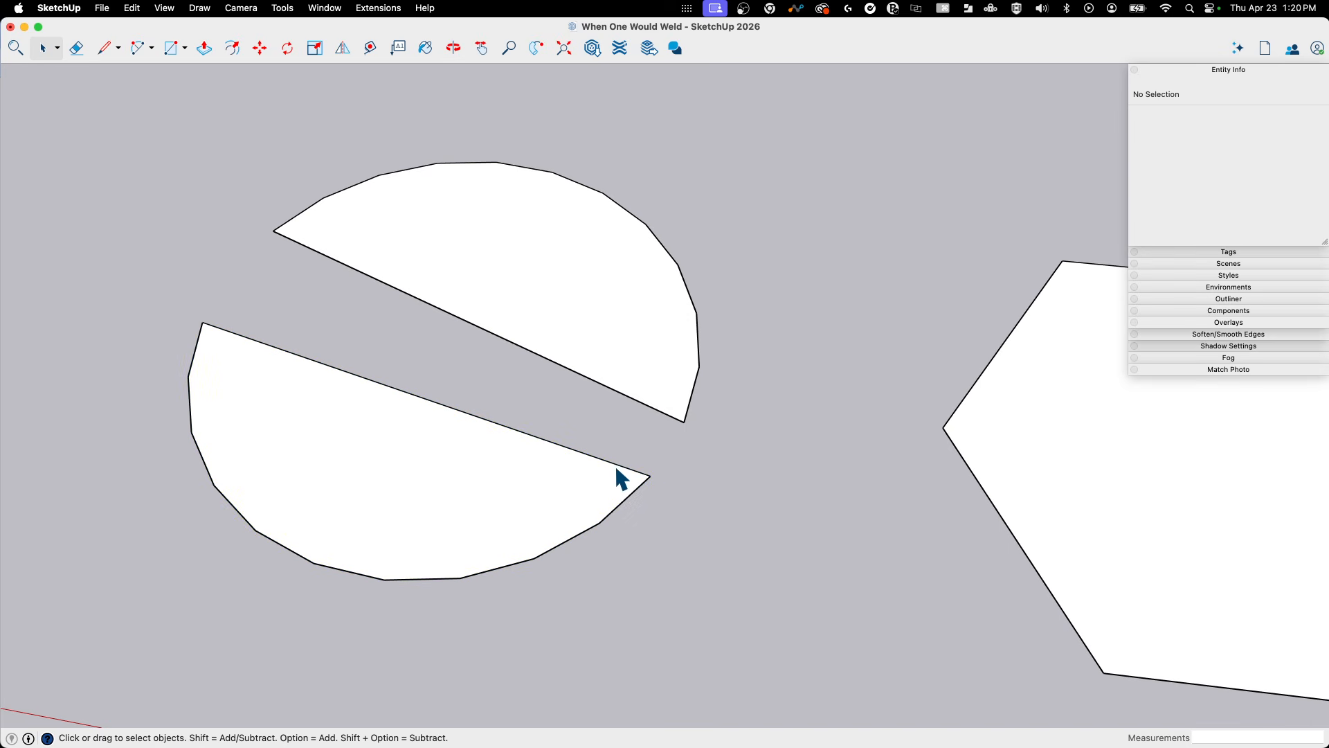
click(631, 470)
middle_drag(671, 445, 371, 387)
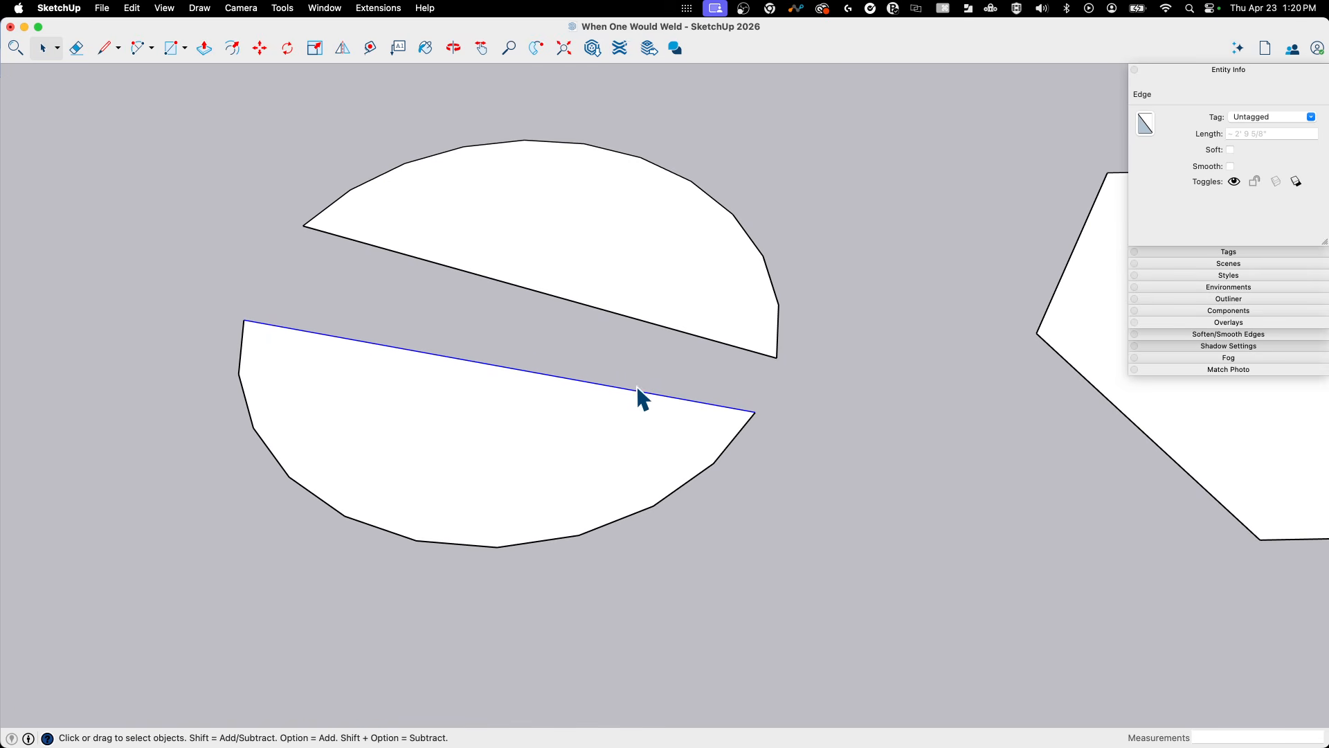
middle_drag(637, 389, 711, 495)
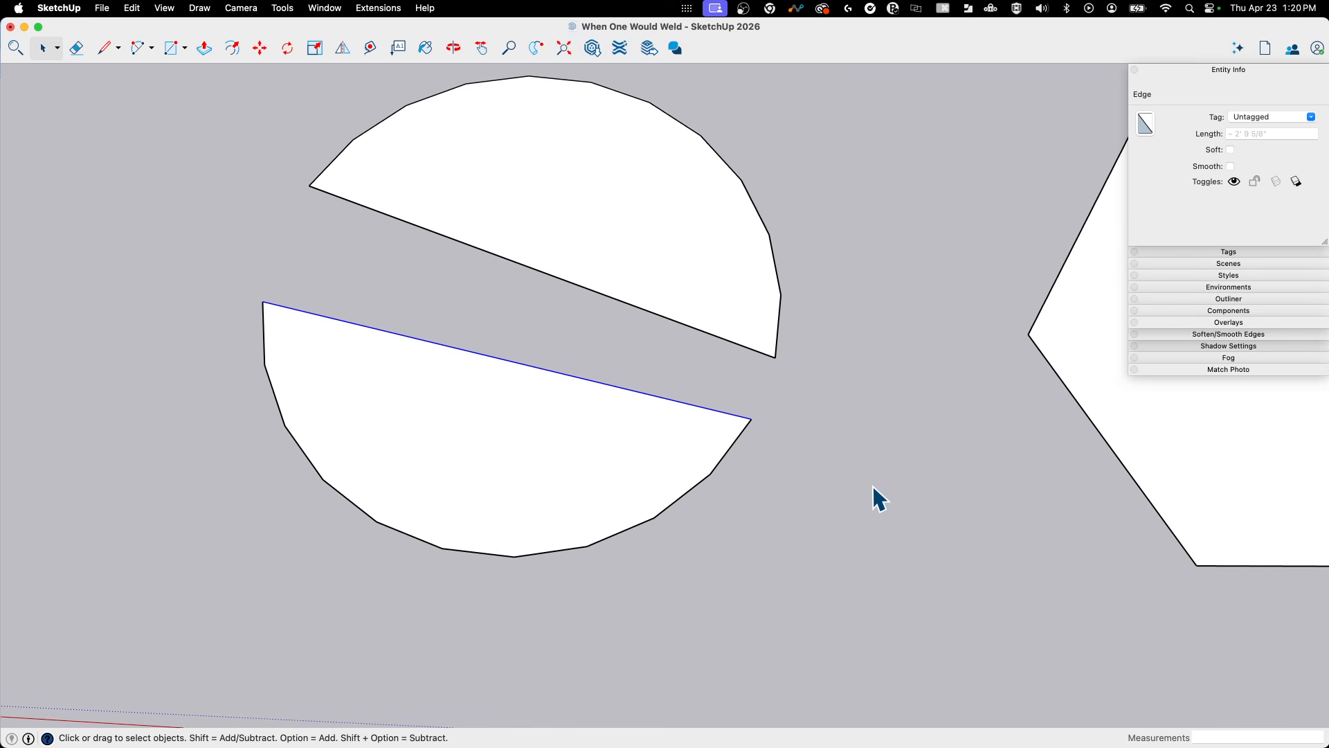
middle_drag(874, 488, 758, 580)
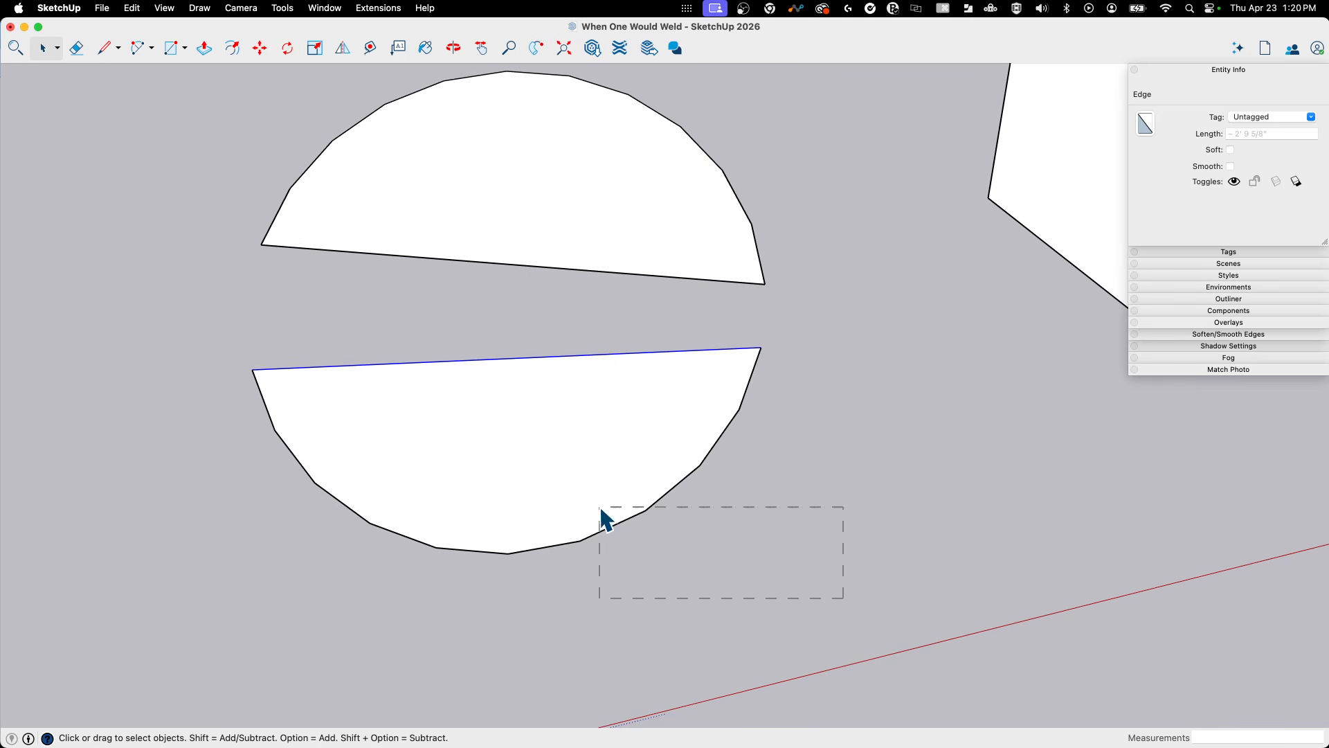
Weld only the arc edges of the half-circle nearer the red axis, excluding its face and straight edge, and check the resulting curve.
drag(111, 400, 109, 400)
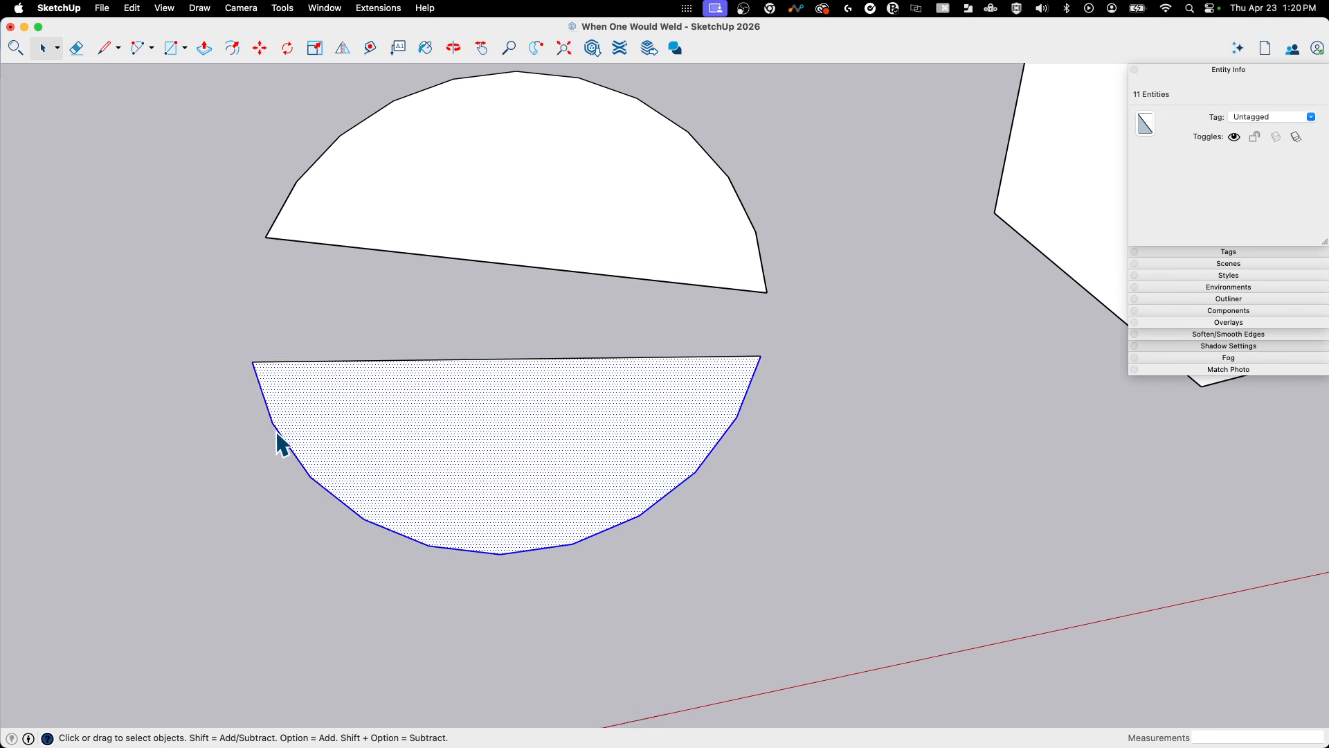
middle_drag(276, 439, 465, 443)
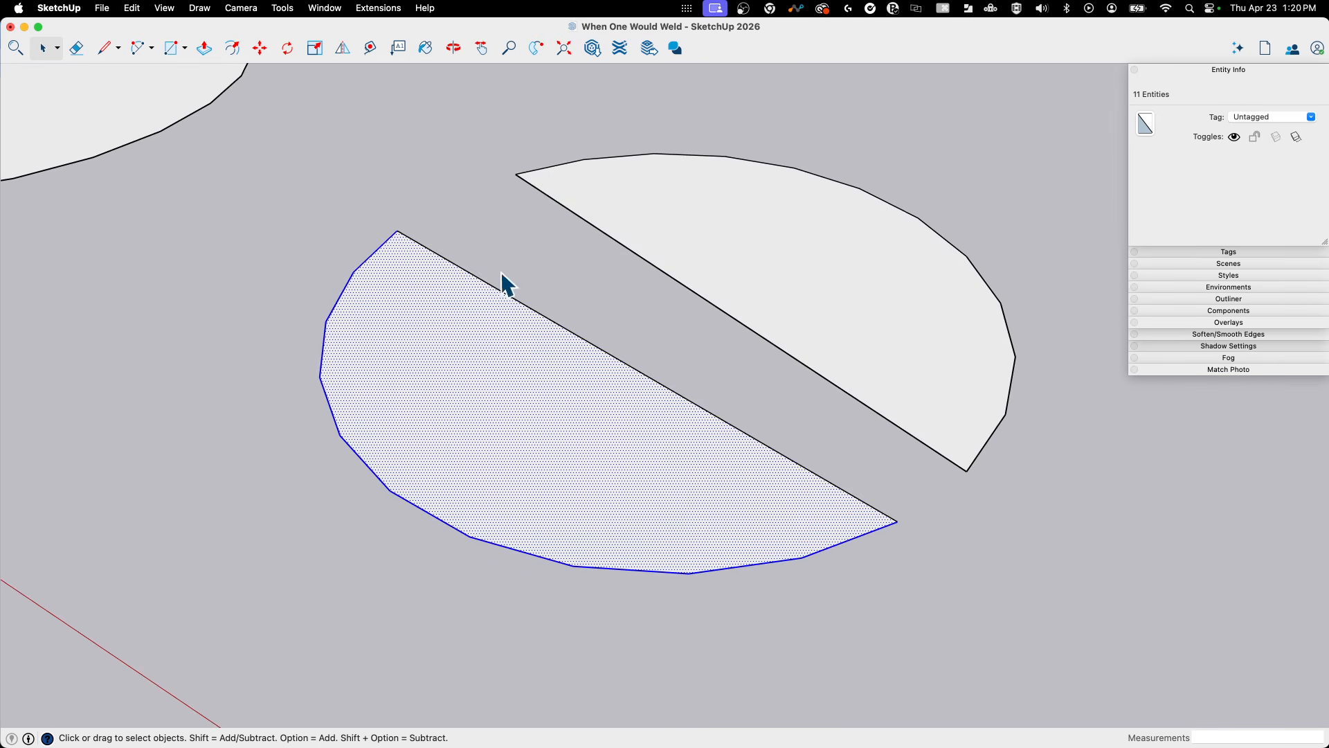
shift+click(524, 421)
middle_drag(323, 267, 850, 496)
right_click(832, 465)
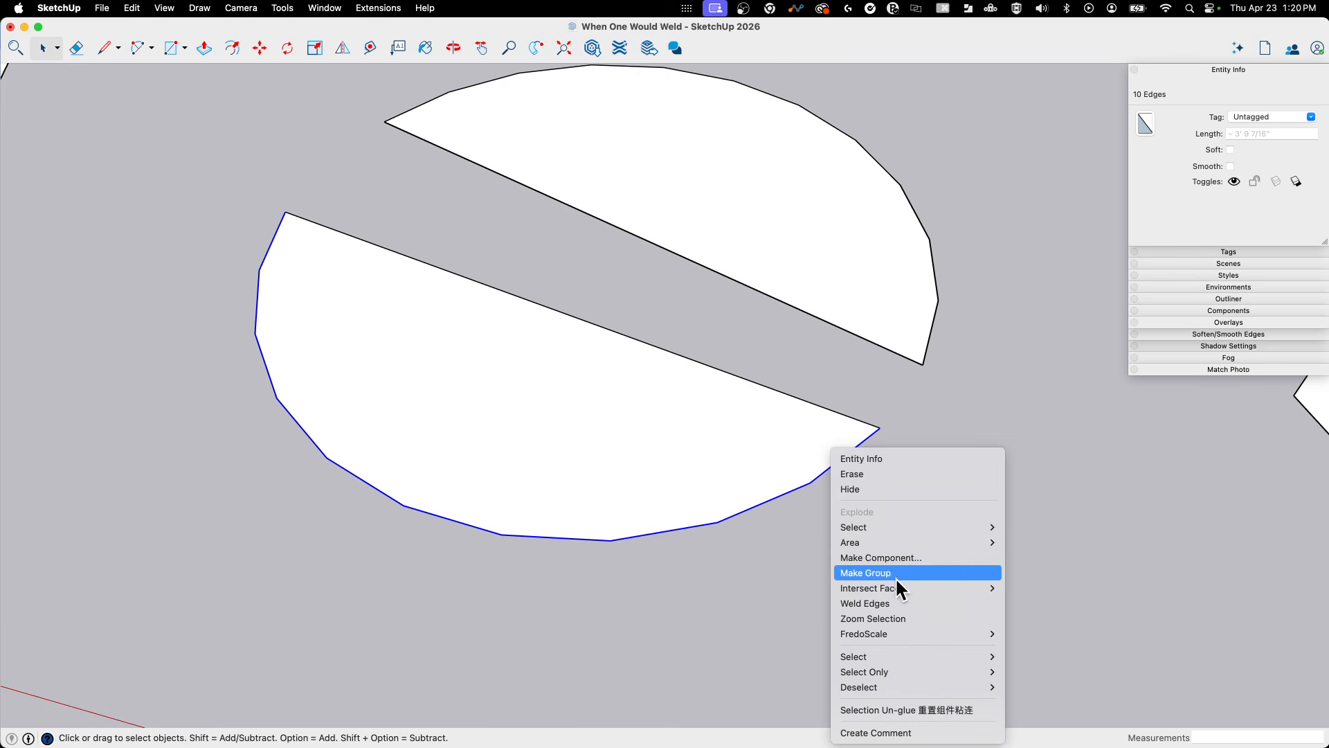
click(890, 600)
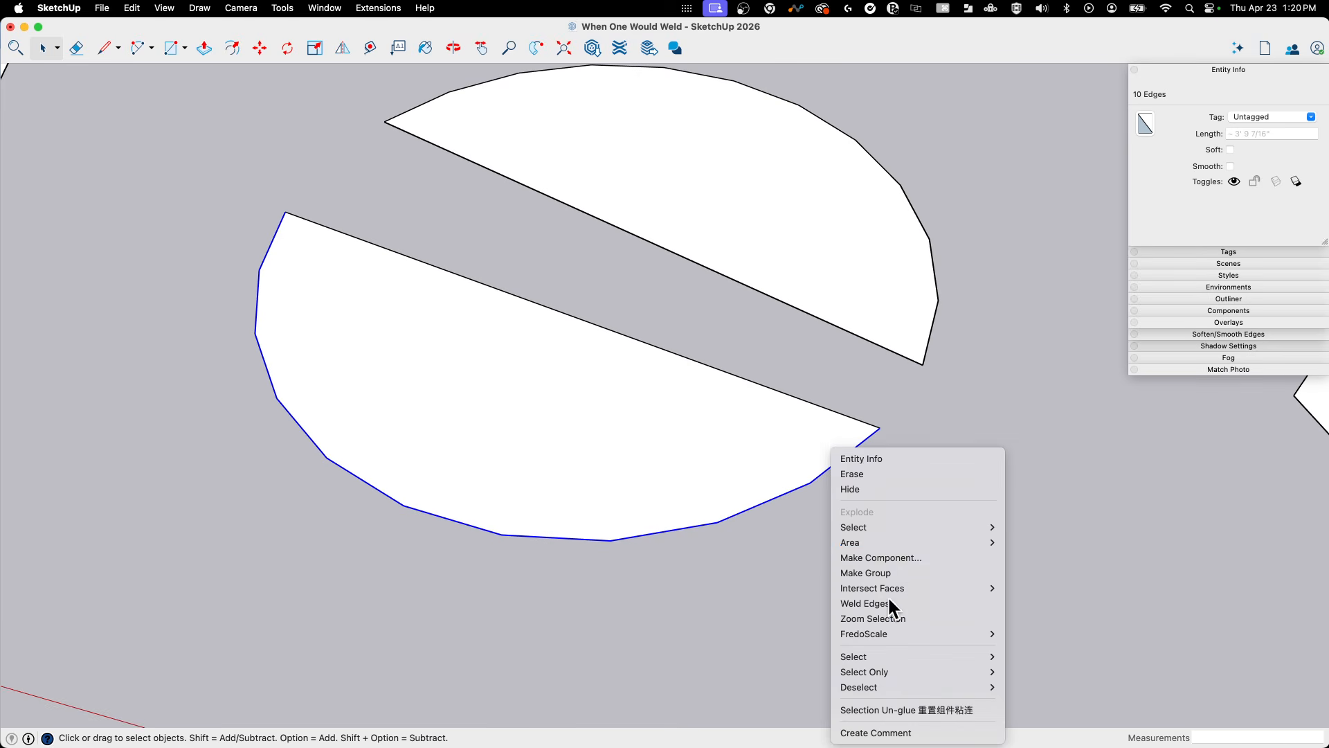
click(774, 501)
click(743, 405)
click(773, 503)
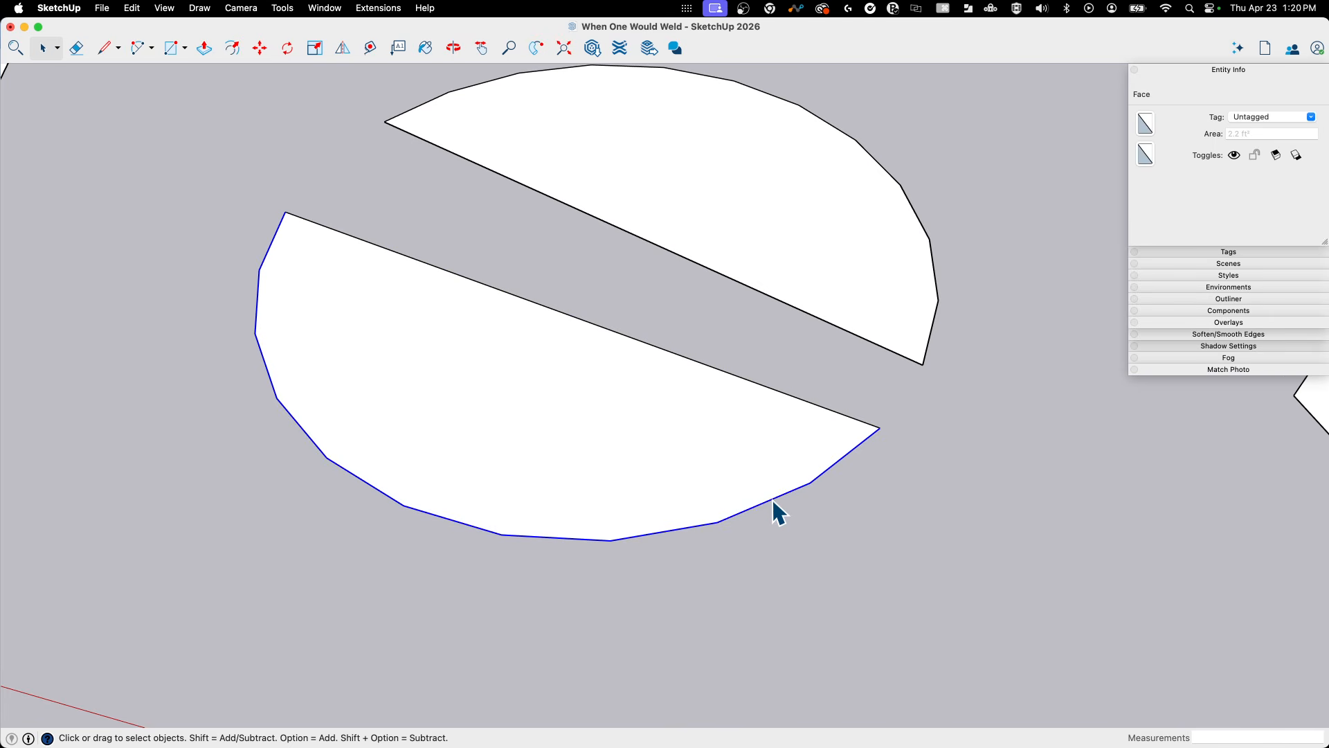
Extrude the half-circle nearer the red axis upward, using its arc-only weld, and inspect its sides.
middle_drag(744, 426, 644, 406)
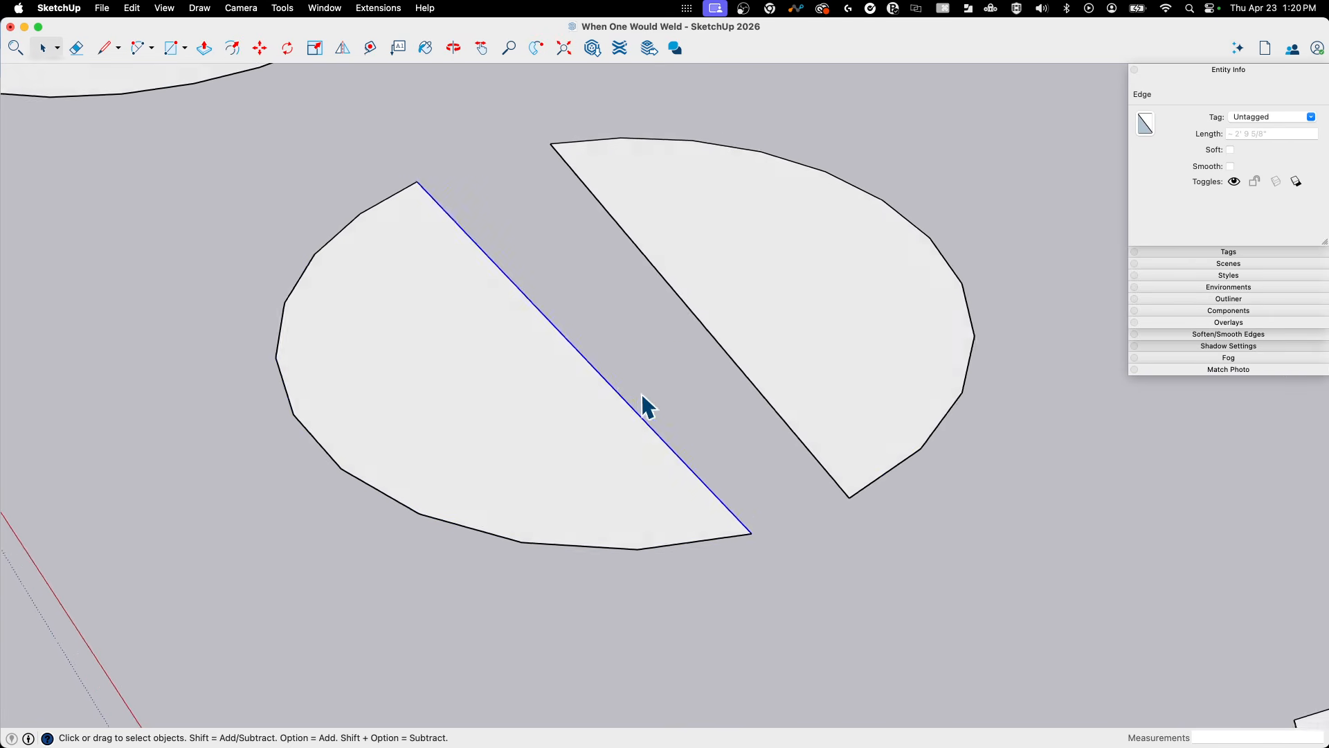
key(p)
click(652, 431)
click(411, 283)
middle_drag(851, 471, 544, 514)
middle_drag(664, 473, 769, 495)
key(space)
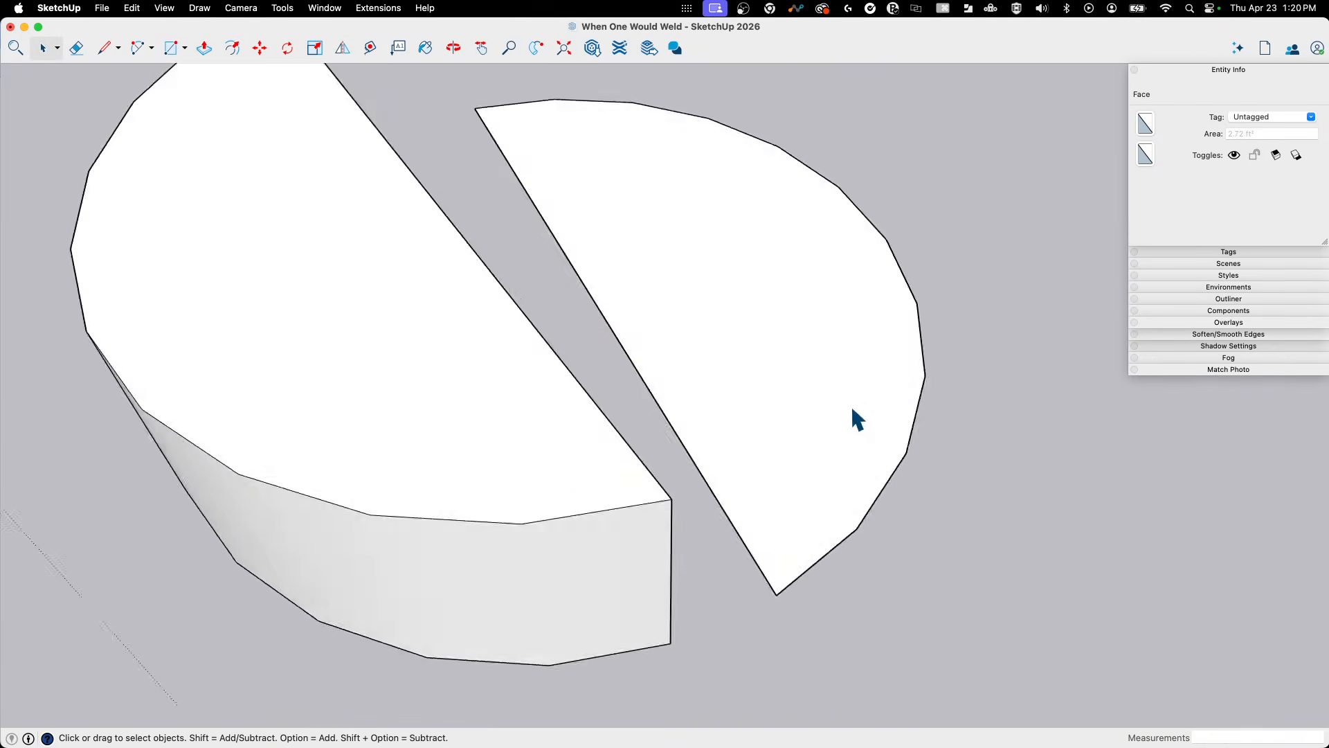
Weld the entire outline of the half-circle farther from the red axis, including its straight edge.
drag(310, 233, 855, 450)
right_click(633, 295)
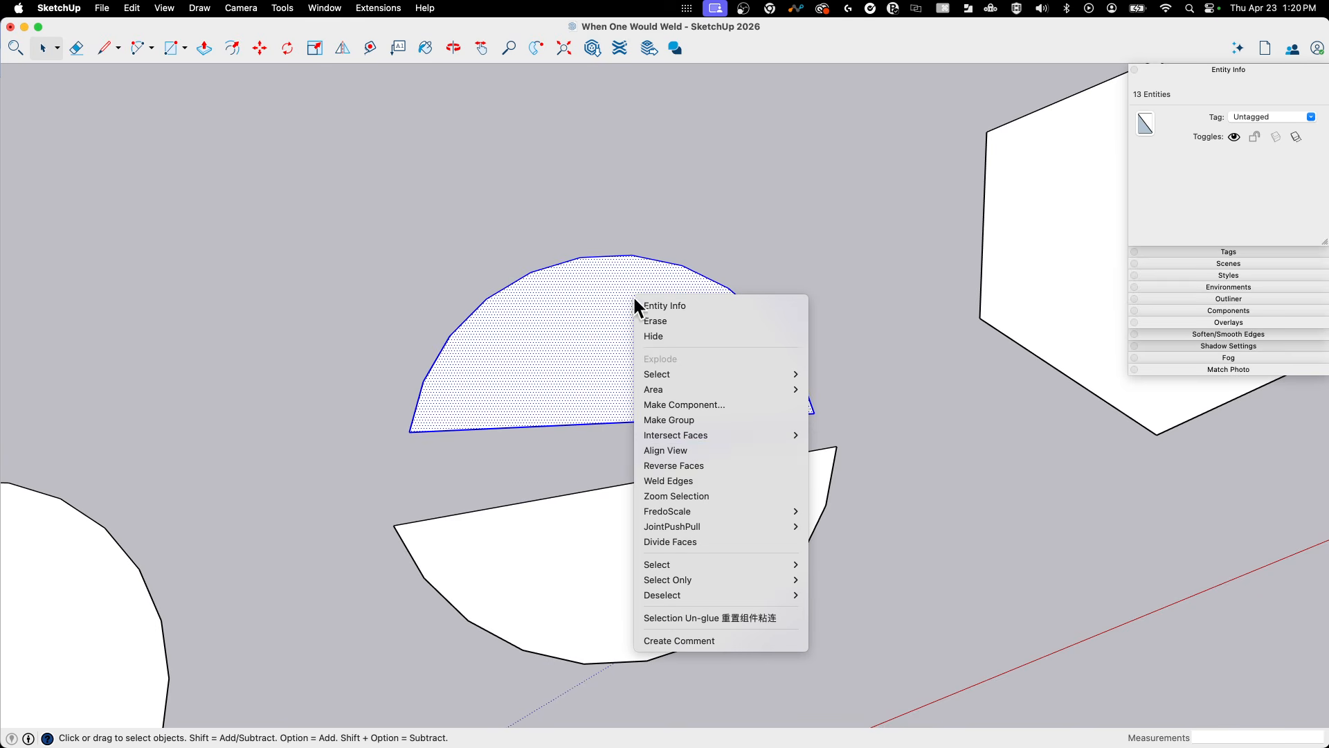
click(745, 481)
Extrude the half-circle farther from the red axis upward by about 1' 1/4".
key(p)
middle_drag(638, 355, 667, 386)
click(667, 386)
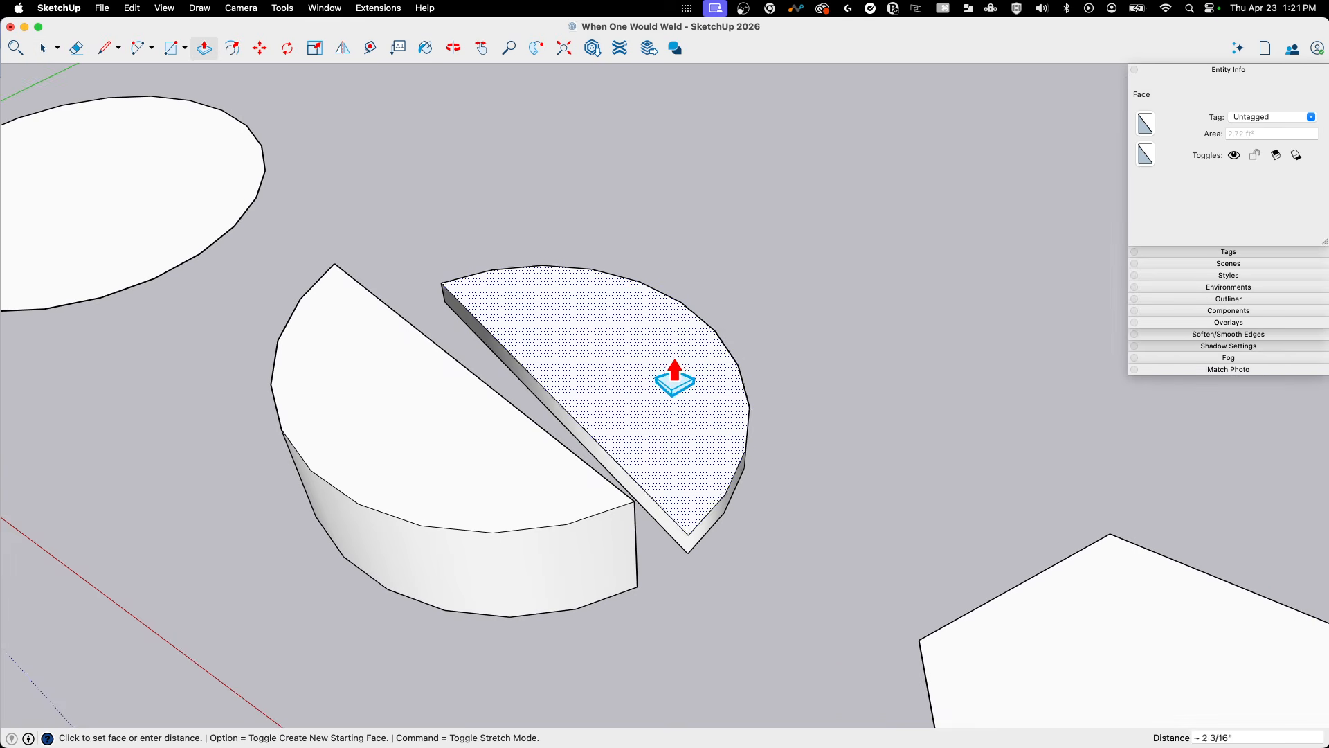
click(658, 278)
middle_drag(659, 278, 616, 448)
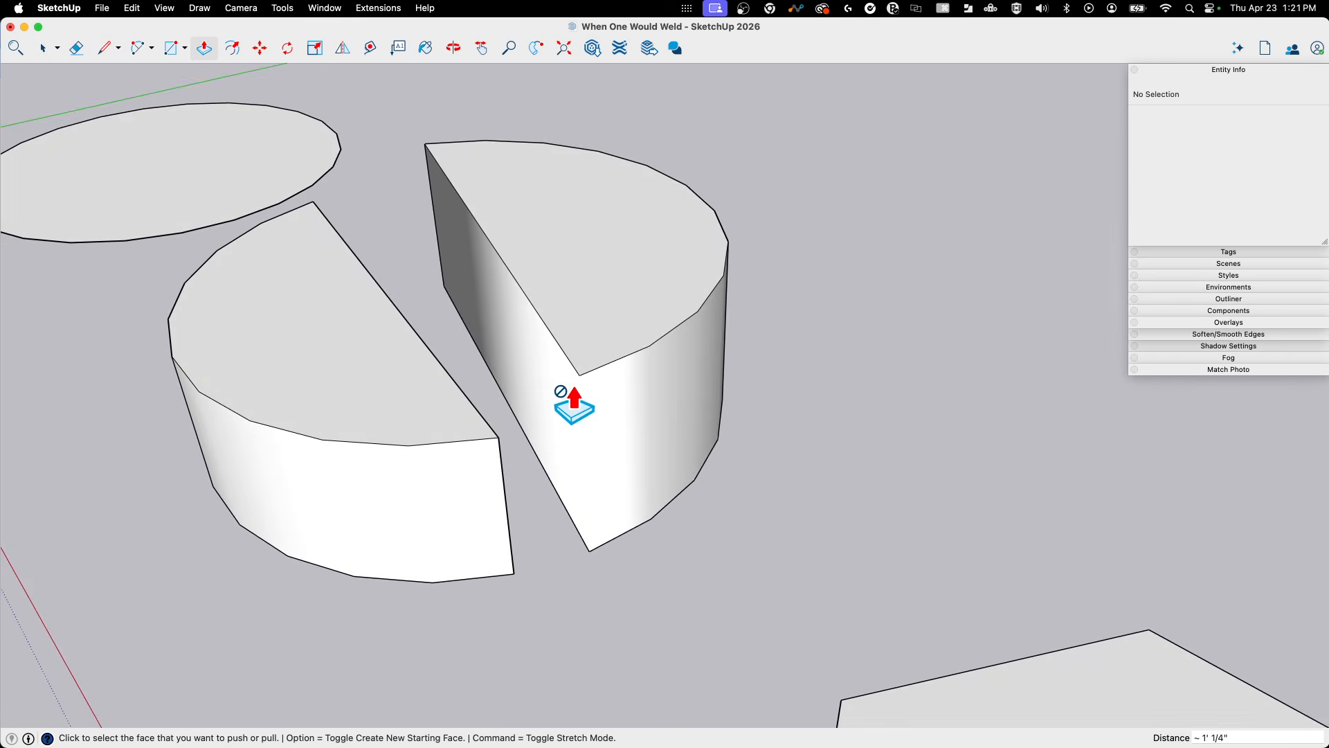
key(space)
Compare the side shading and vertical corner edges of the two extruded half-circles from several angles.
mouse_move(620, 399)
middle_down()
mouse_move(614, 373)
mouse_move(601, 407)
middle_up()
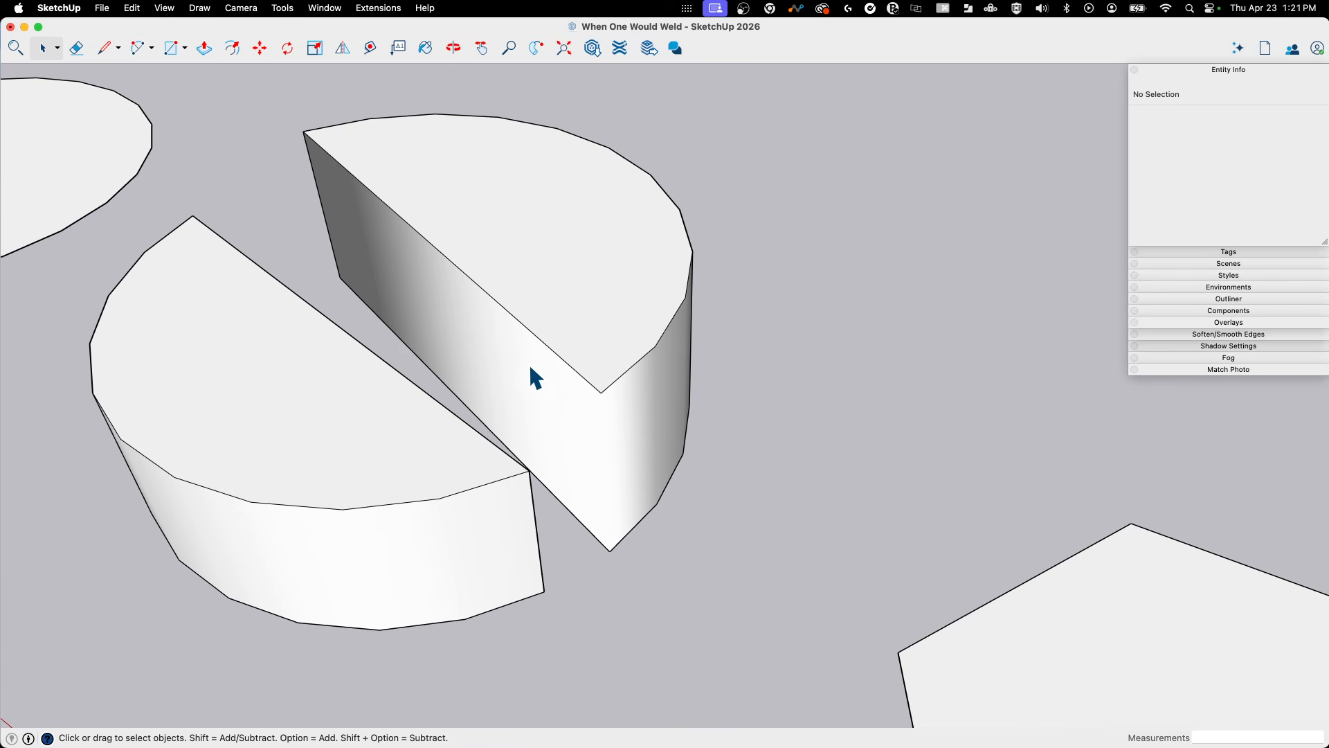
middle_drag(695, 476, 448, 232)
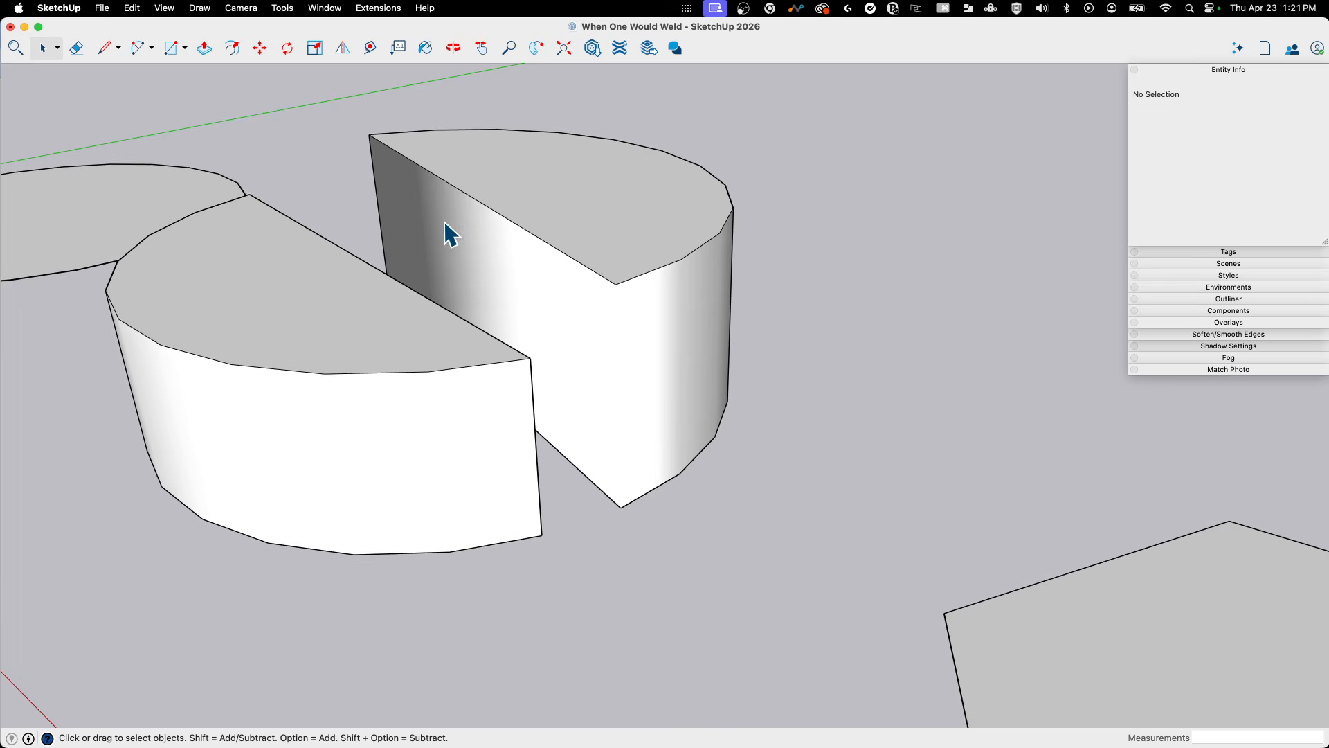
scroll(626, 309, up, 5)
scroll(625, 309, down, 4)
middle_drag(769, 326, 752, 384)
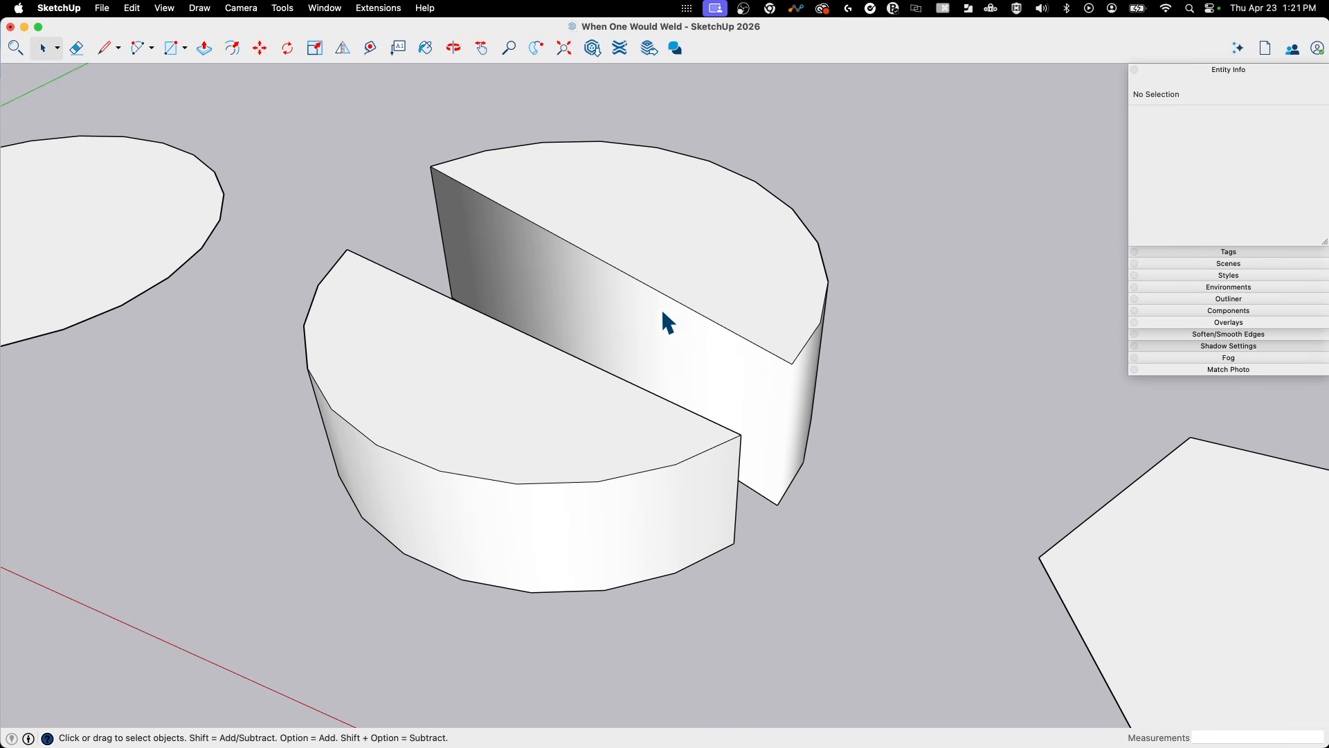
middle_drag(663, 312, 794, 416)
middle_drag(630, 277, 513, 207)
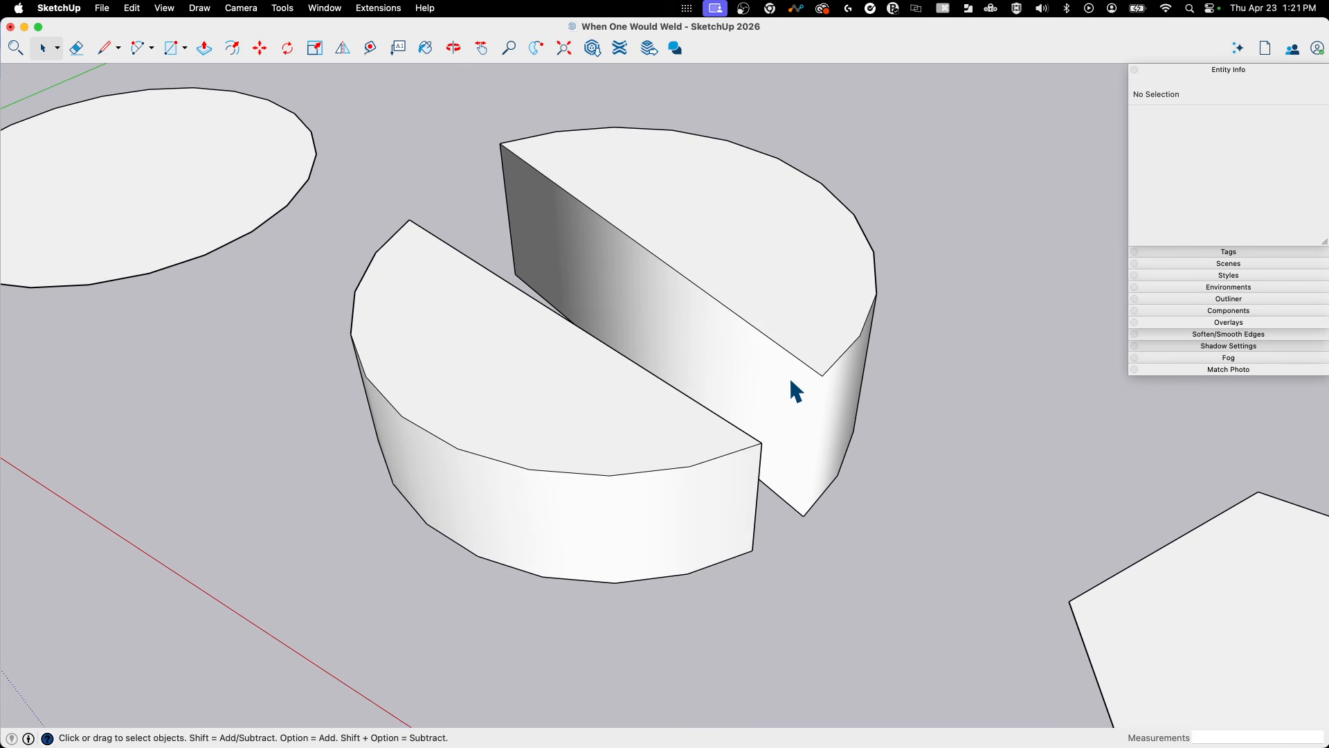
middle_drag(791, 381, 466, 482)
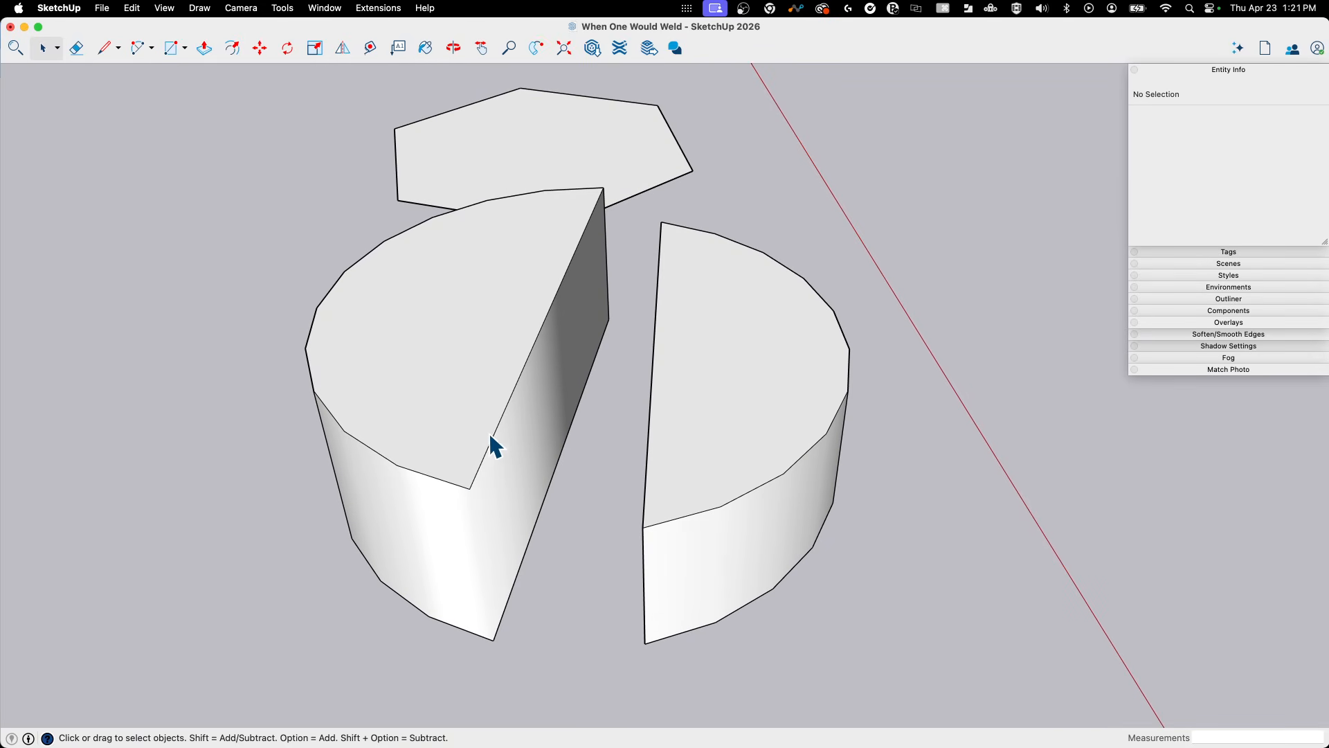
middle_drag(411, 532, 731, 412)
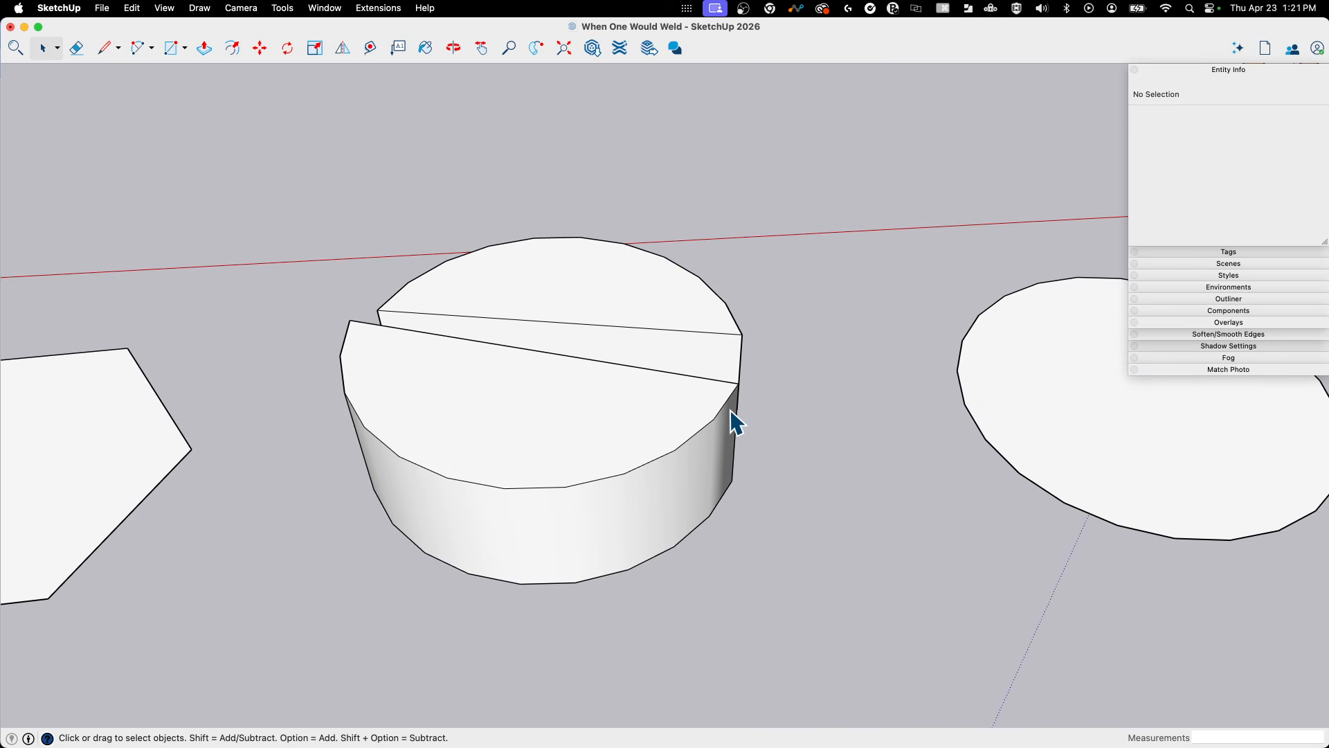
middle_drag(728, 460, 530, 403)
middle_drag(551, 454, 679, 478)
Try extruding the hexagon about 1' 8 15/16" plus another 6 3/4", inspect its vertical edges, and undo the extrusions.
middle_drag(800, 490, 720, 463)
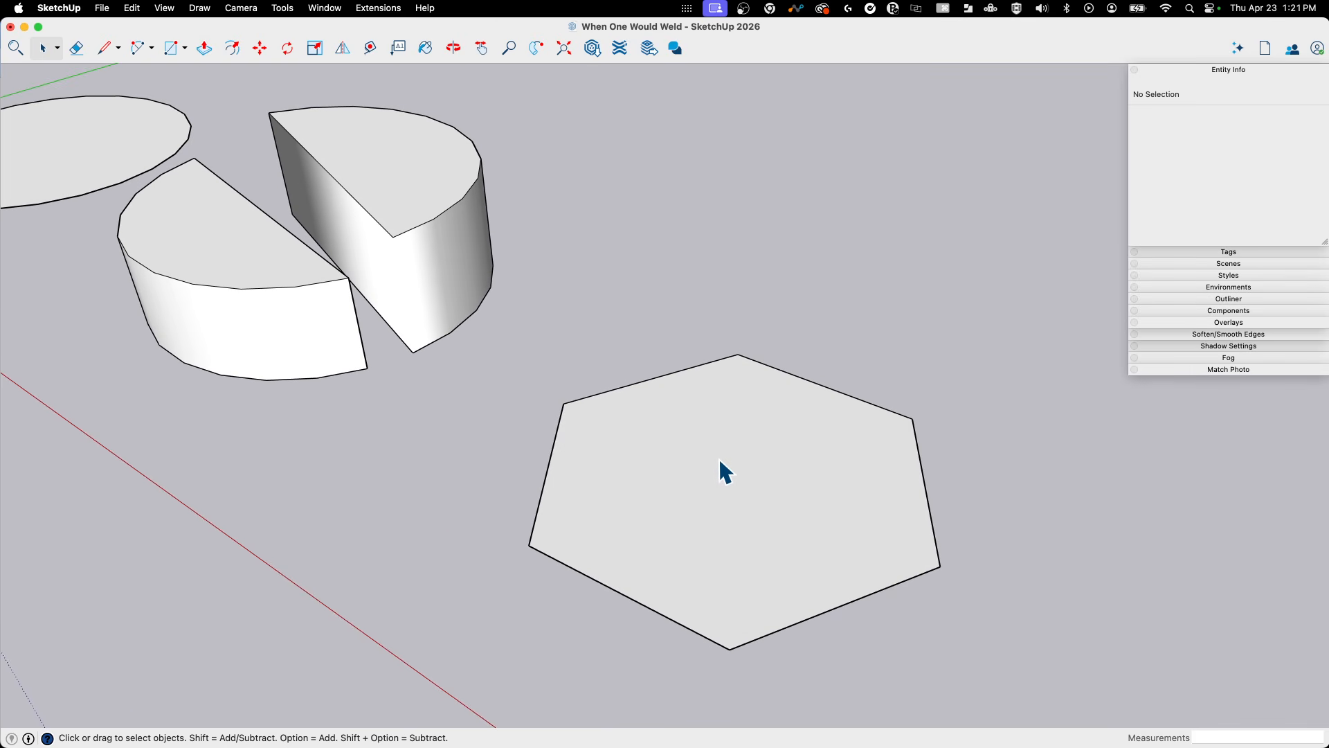
key(p)
click(720, 568)
click(694, 273)
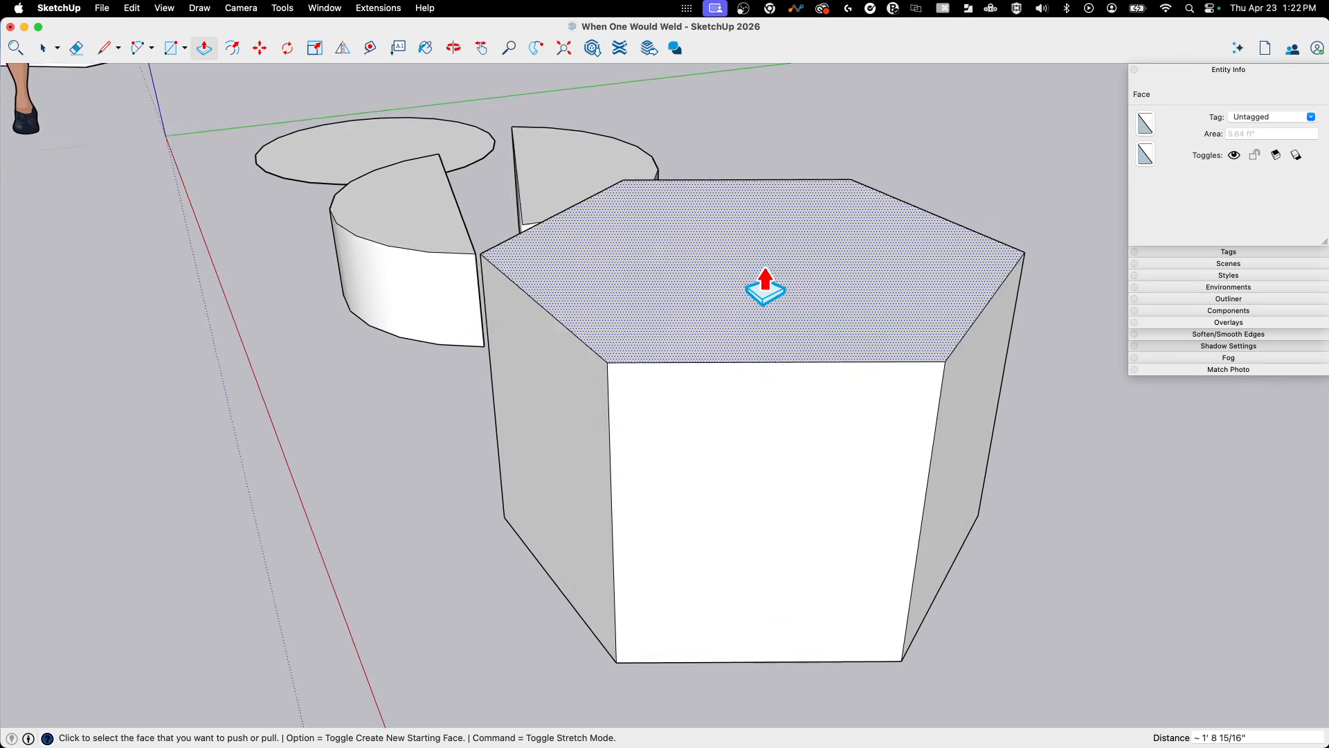
click(757, 366)
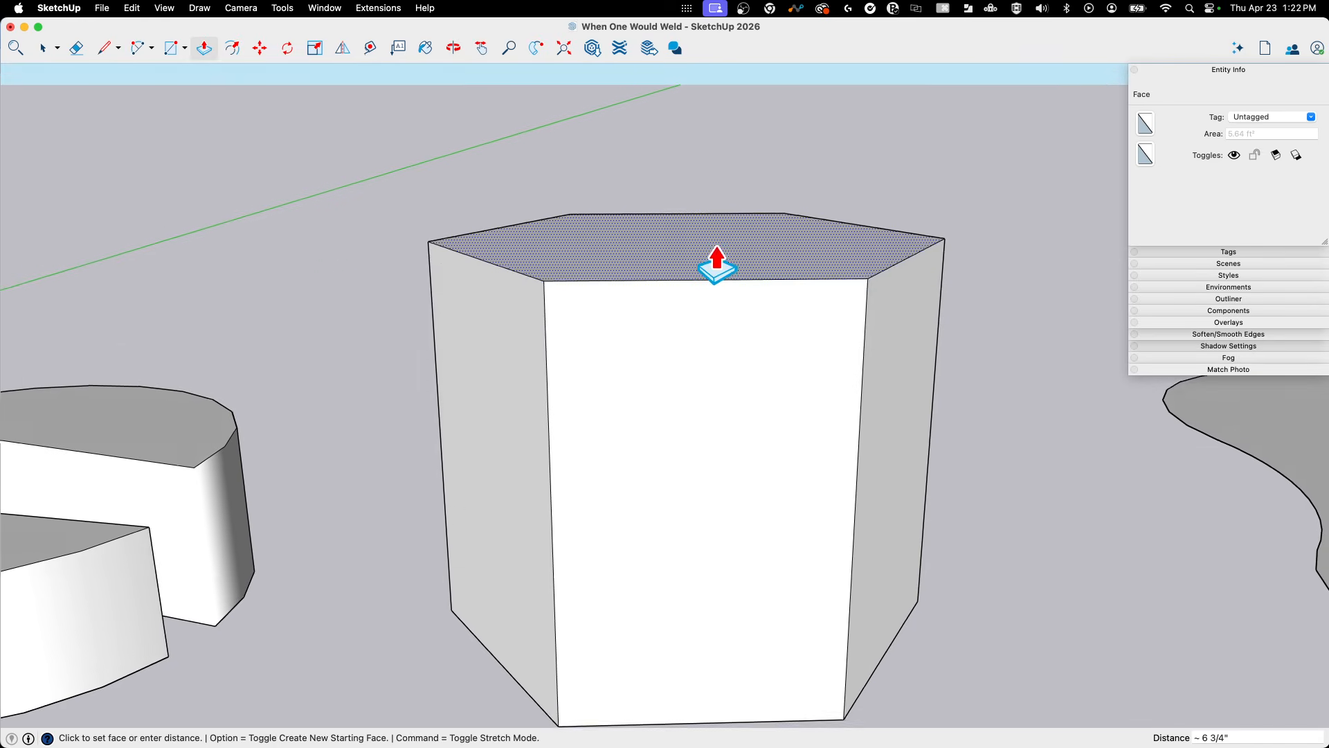
click(715, 266)
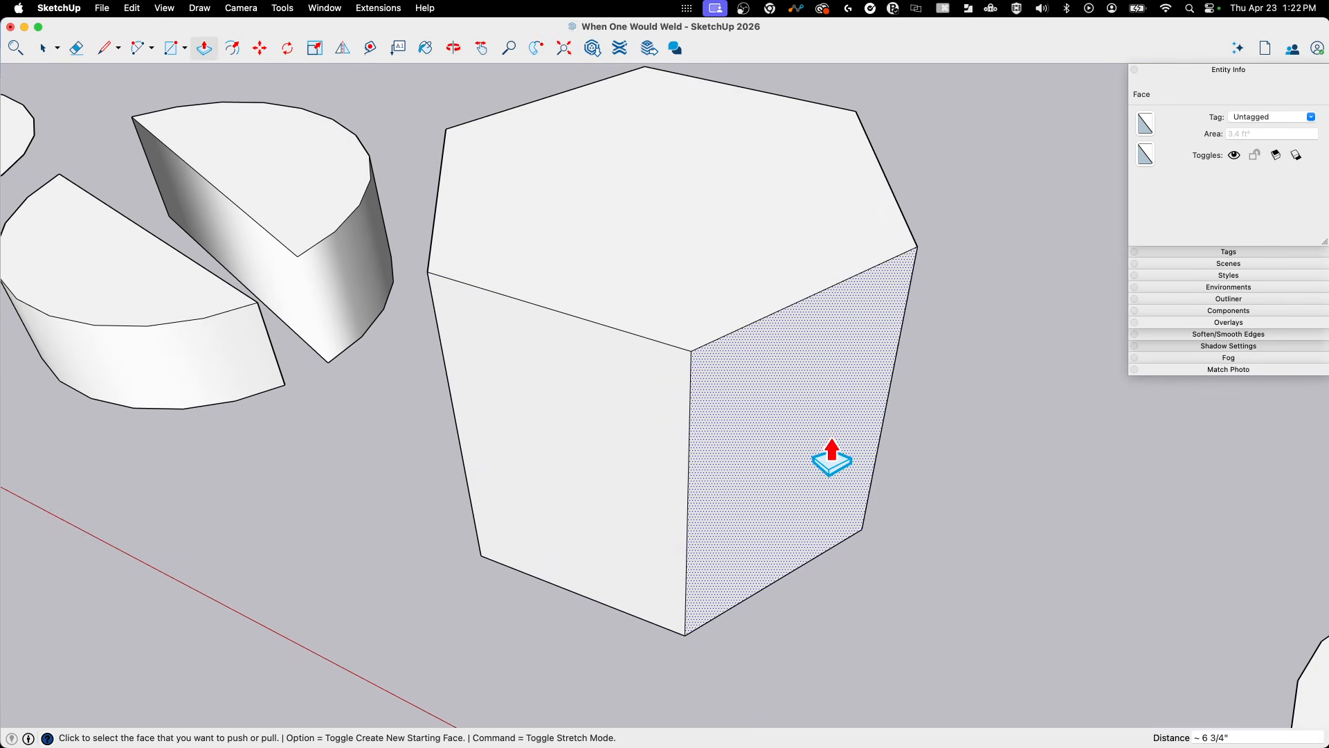
key(super+z)
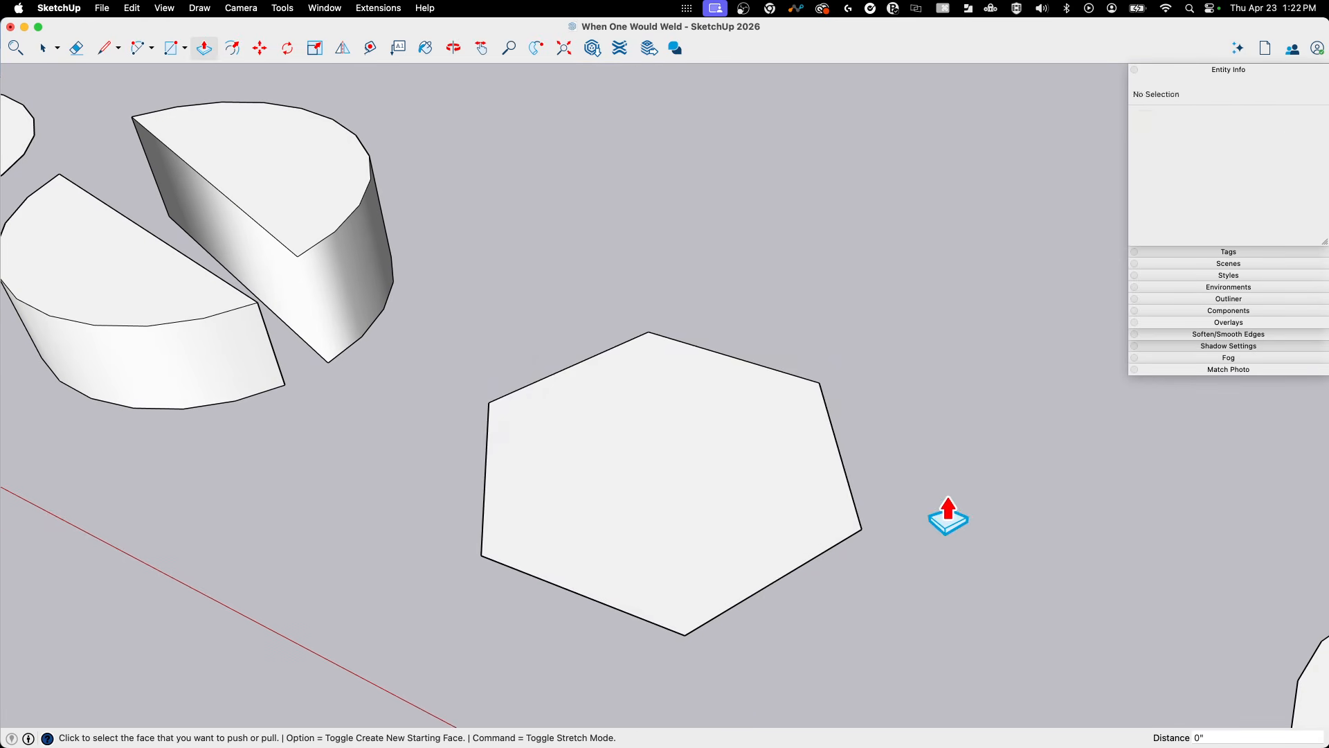
Weld all the hexagon's edges and check the entity information of its outline.
key(space)
drag(623, 381, 877, 628)
right_click(781, 541)
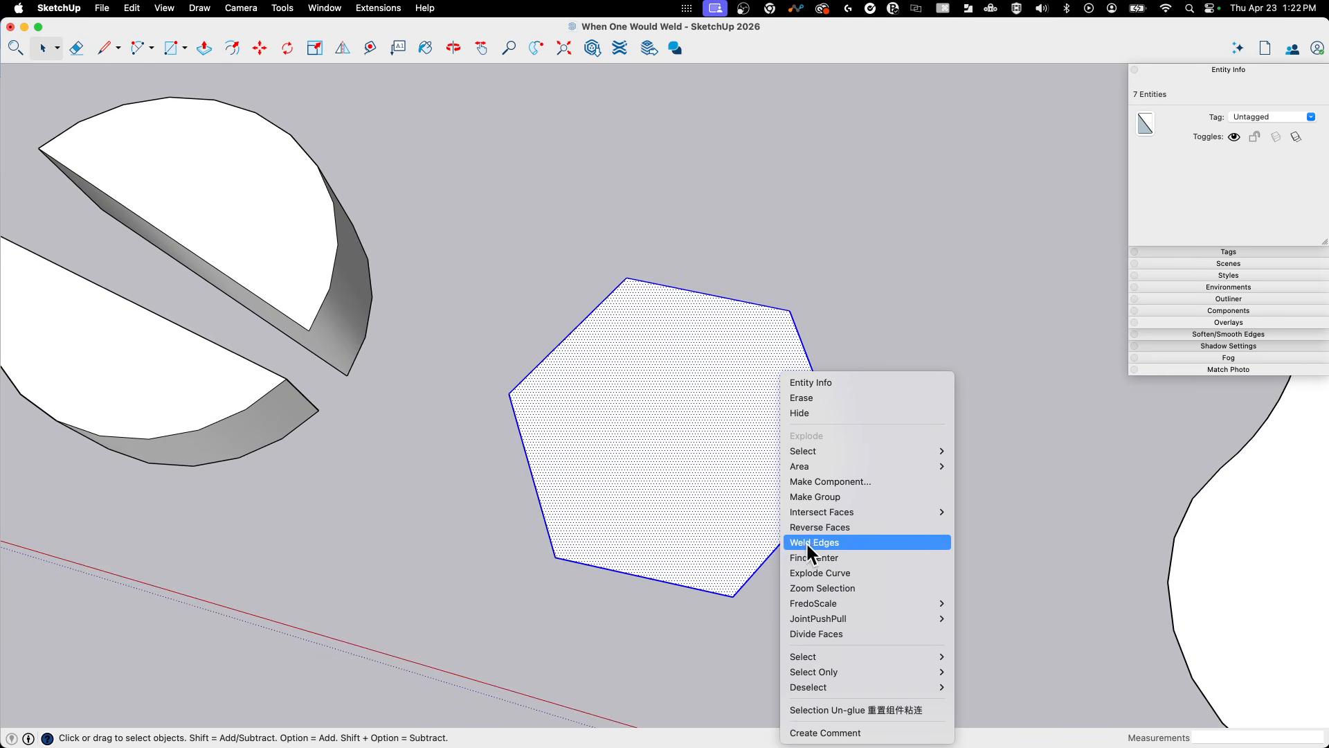
click(806, 542)
click(870, 465)
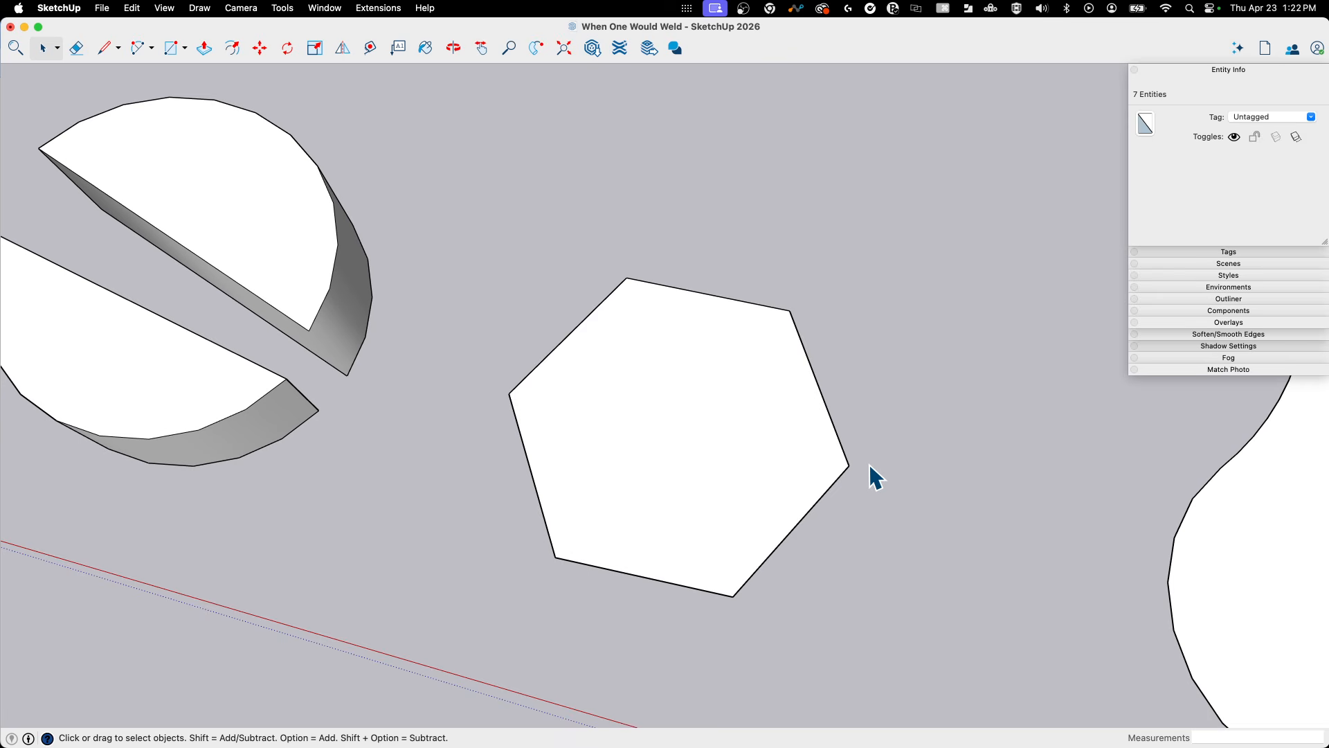
click(825, 495)
middle_drag(758, 317, 561, 535)
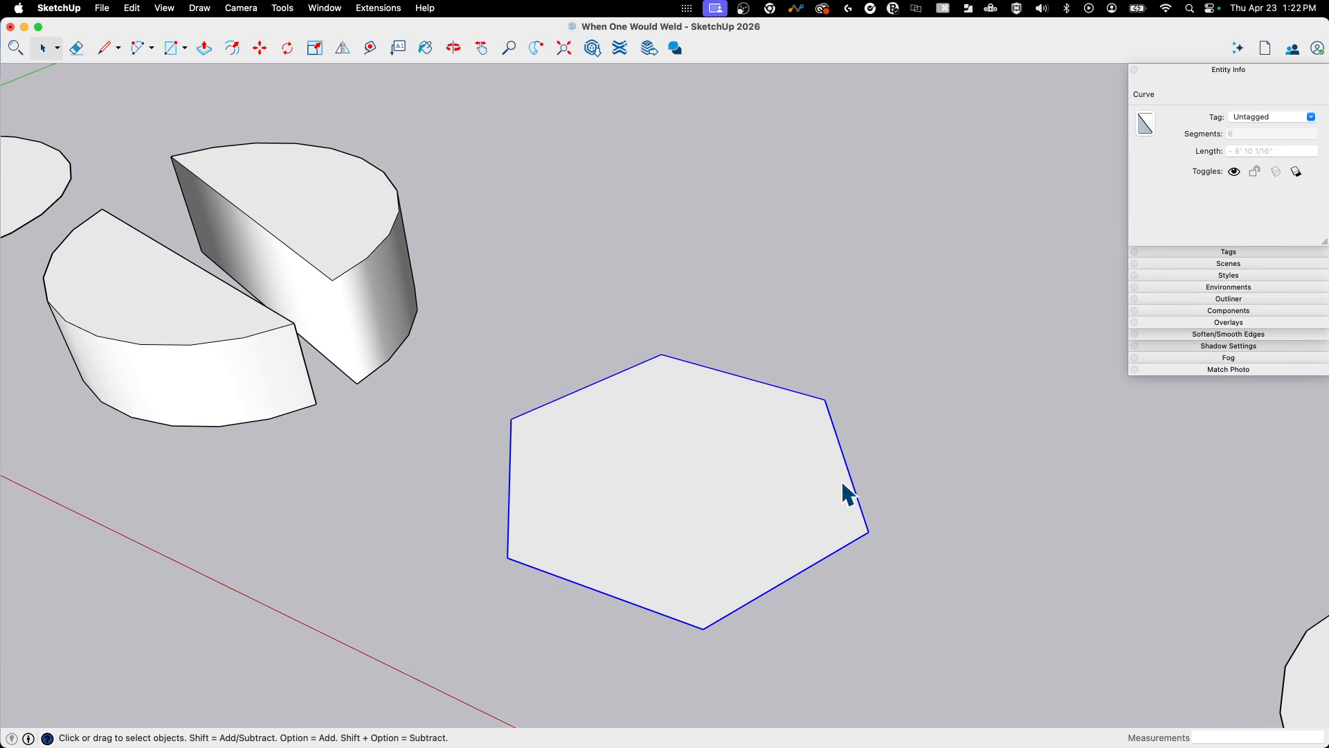
Extrude the welded hexagon upward, inspect its side shading, and undo both the extrusion and the weld.
key(p)
click(647, 481)
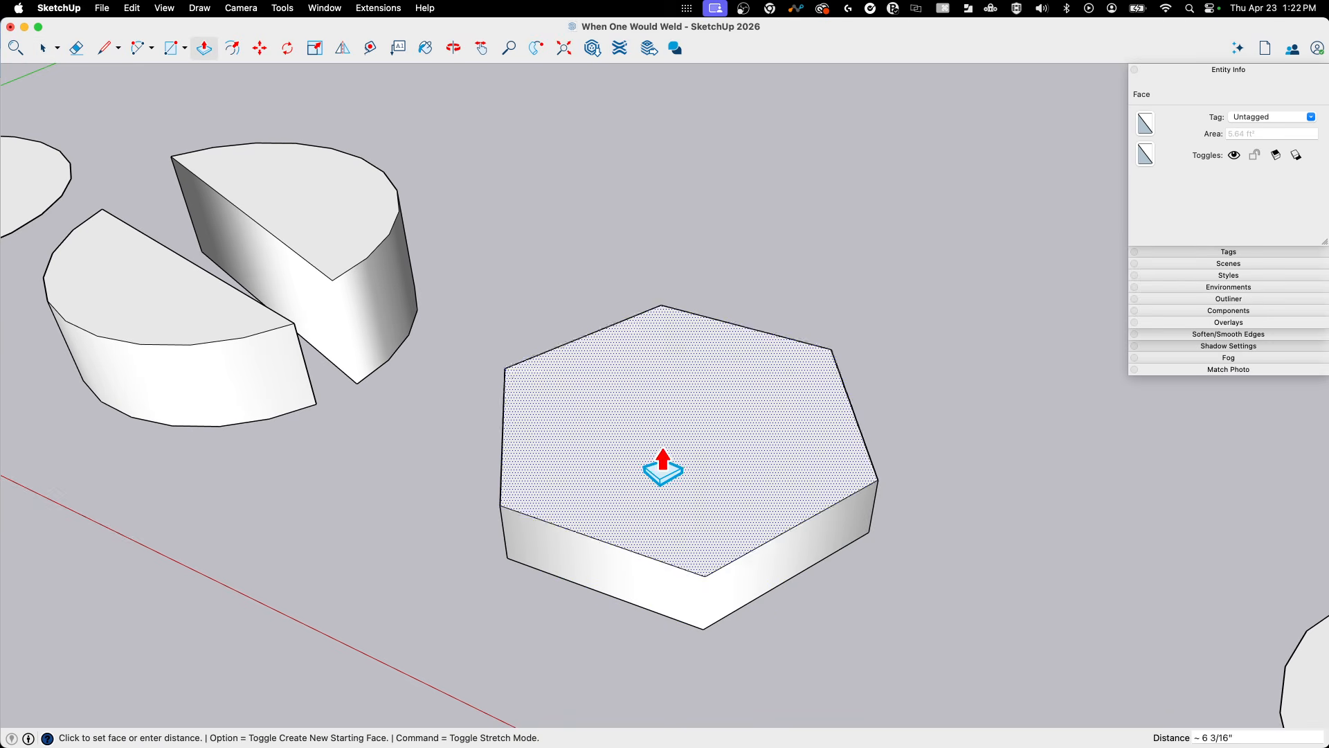
click(625, 281)
middle_drag(626, 282, 822, 424)
key(super+z)
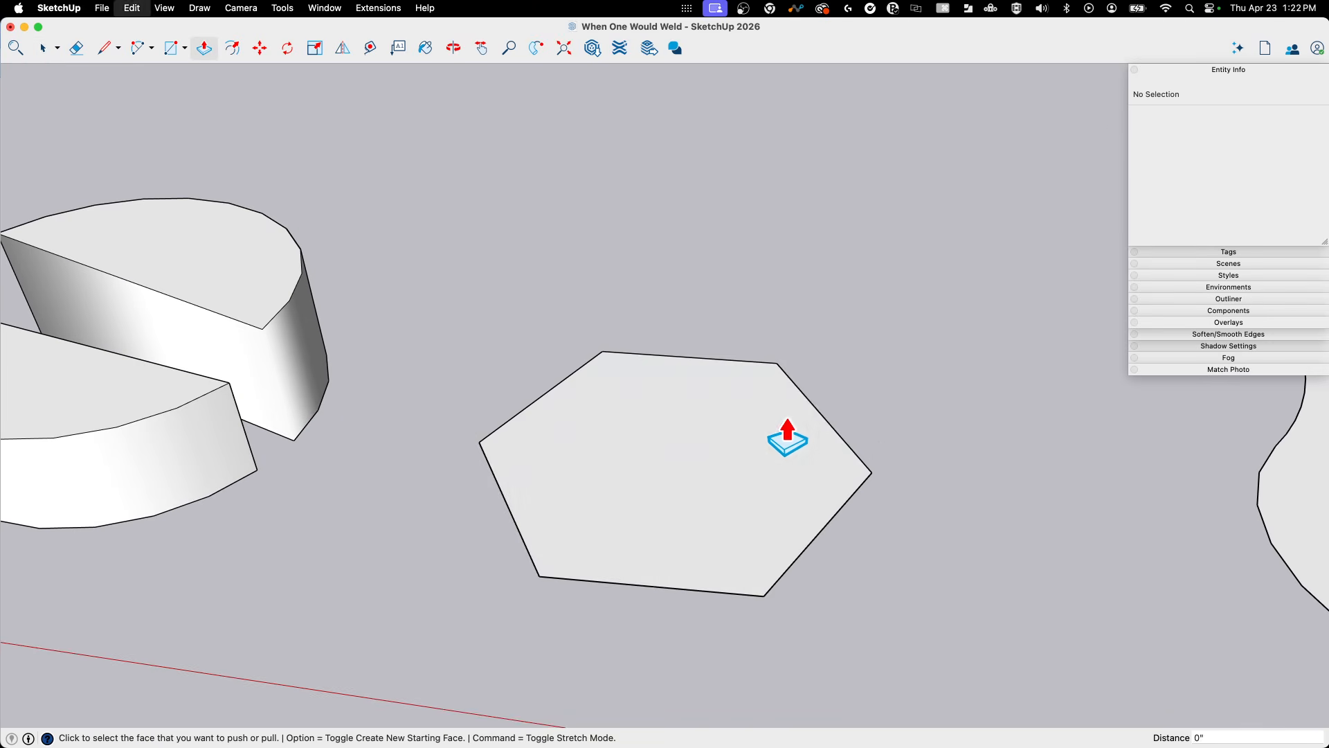
Examine the hexagon outline's entity information and the commands offered for its outline and for its face alone.
key(space)
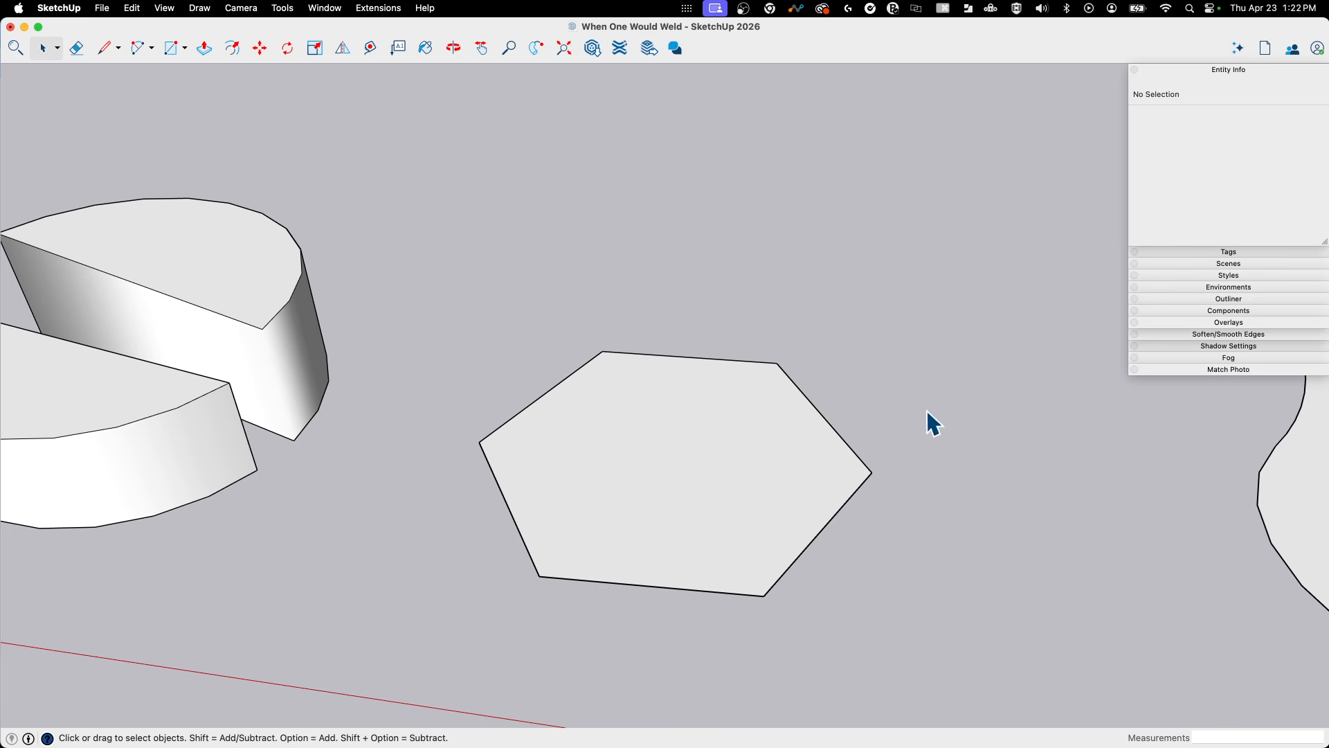
click(857, 455)
middle_drag(857, 457, 780, 320)
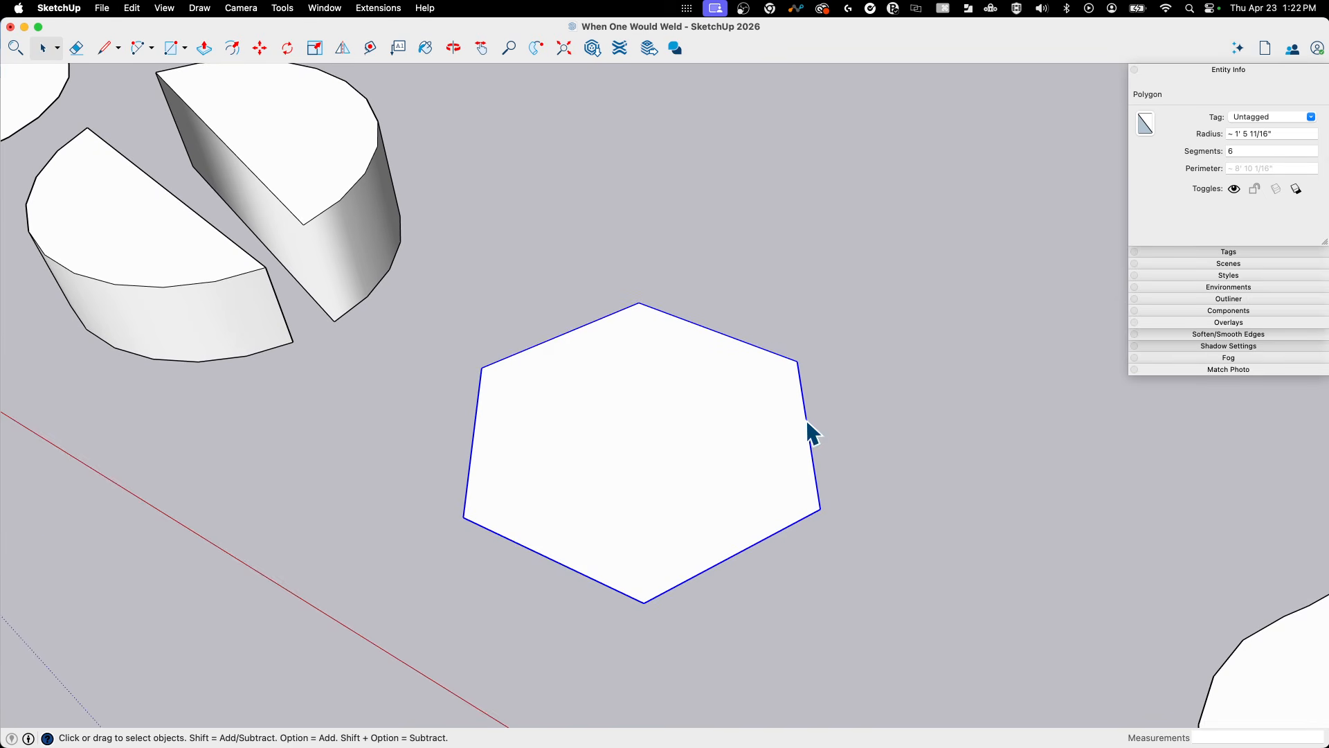
right_click(808, 421)
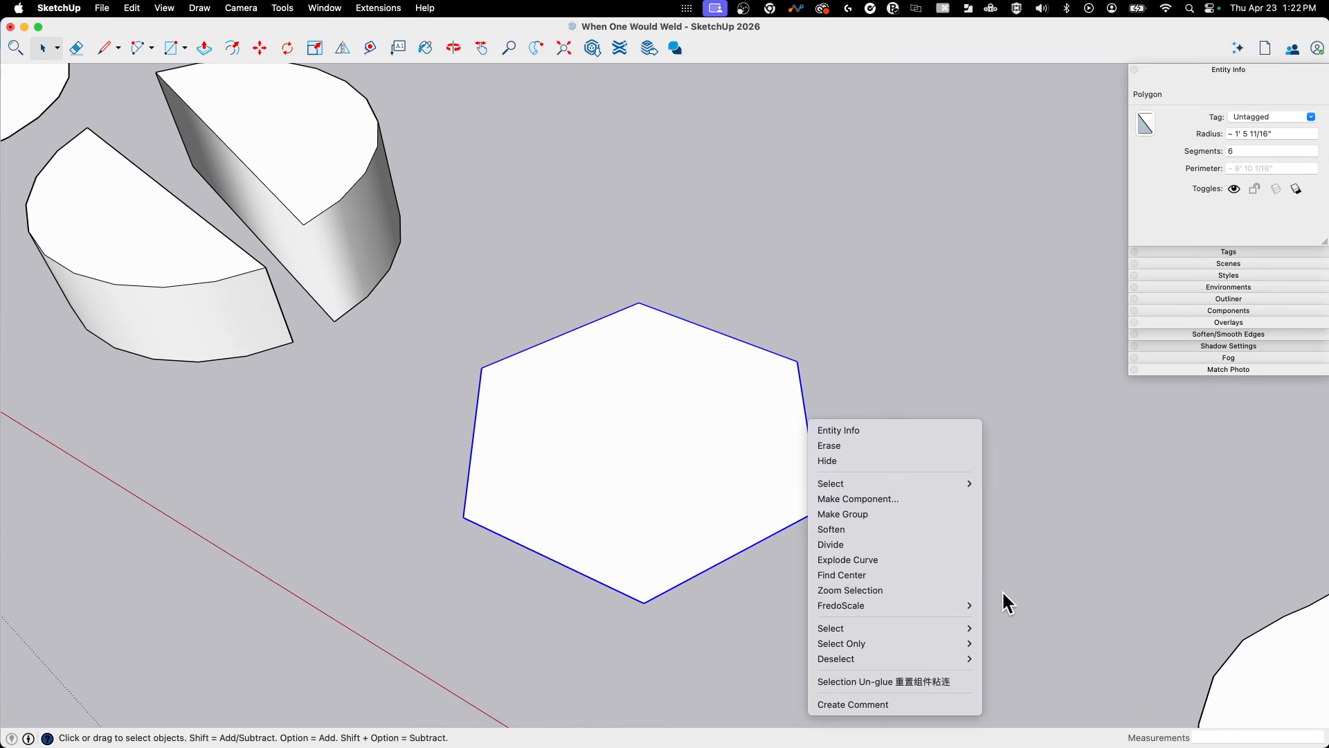
click(730, 464)
right_click(737, 461)
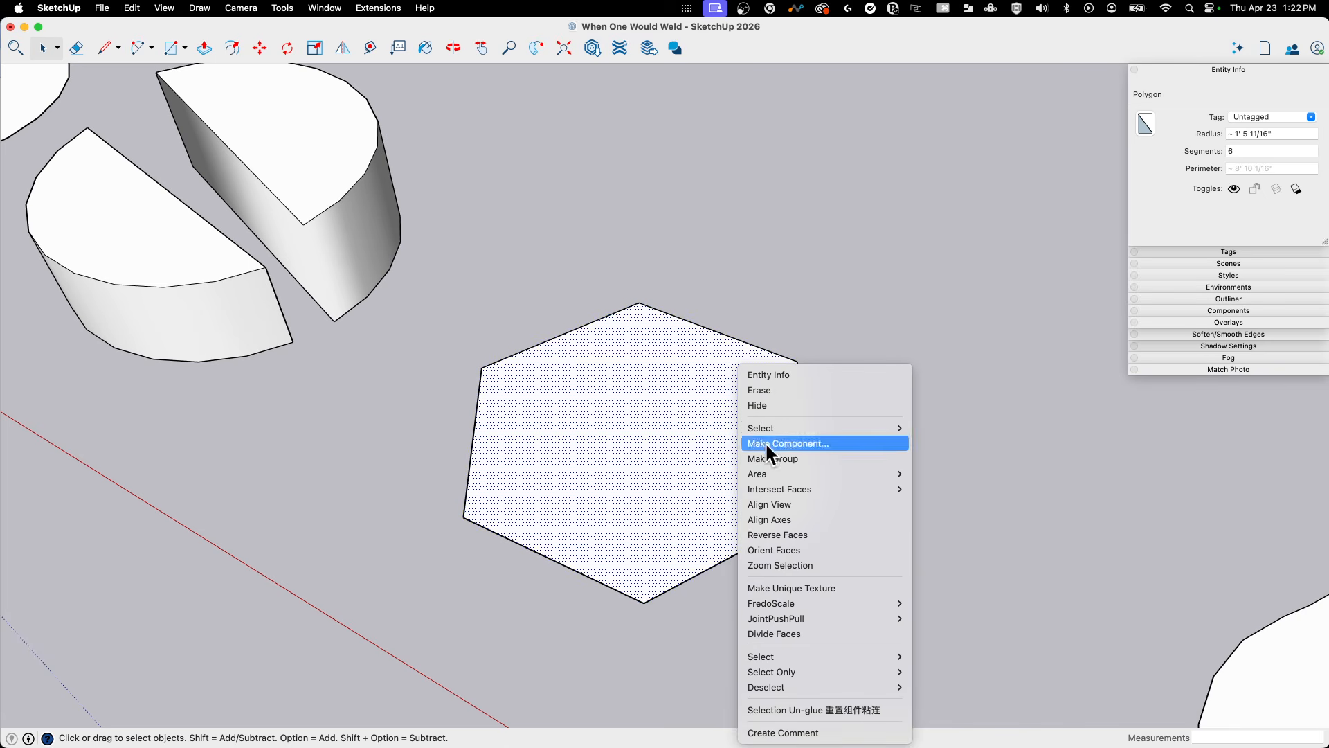
click(693, 412)
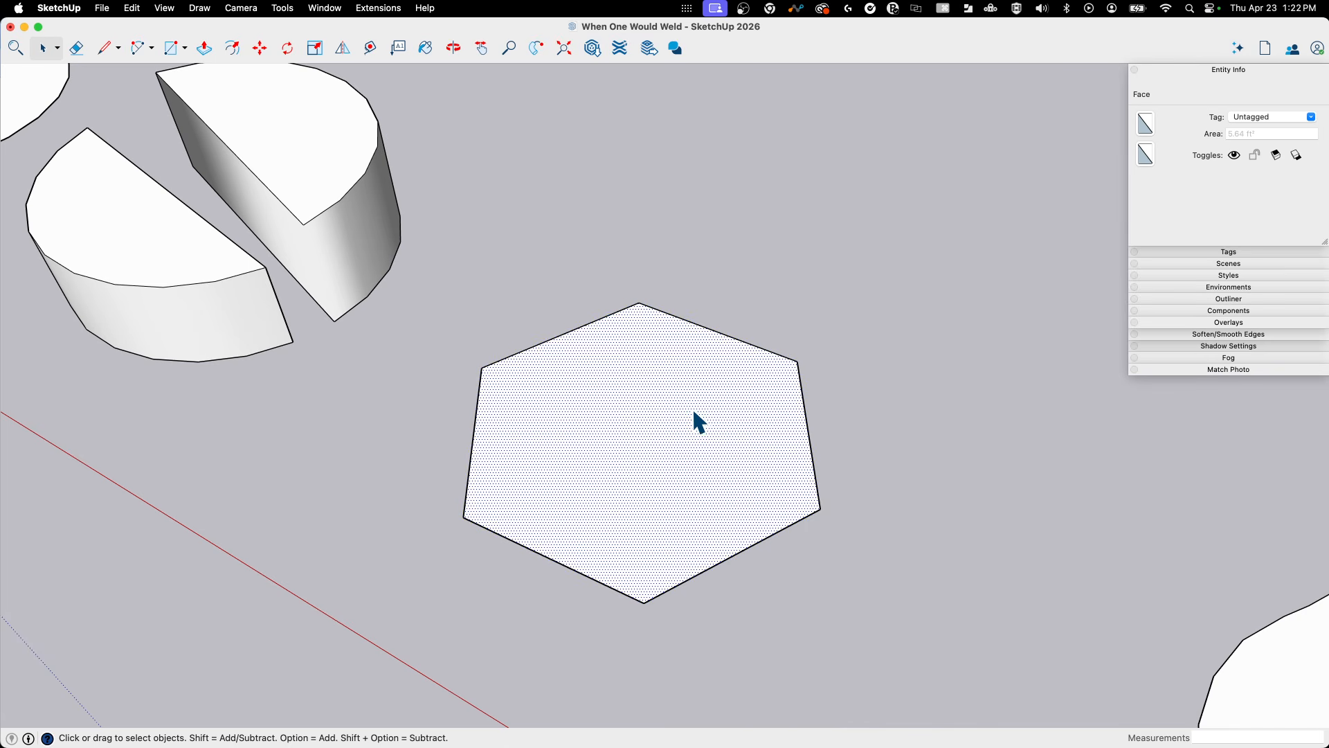
Select the hexagon's face together with its boundary and weld the edges into one curve.
double_click(755, 425)
right_click(755, 425)
click(835, 543)
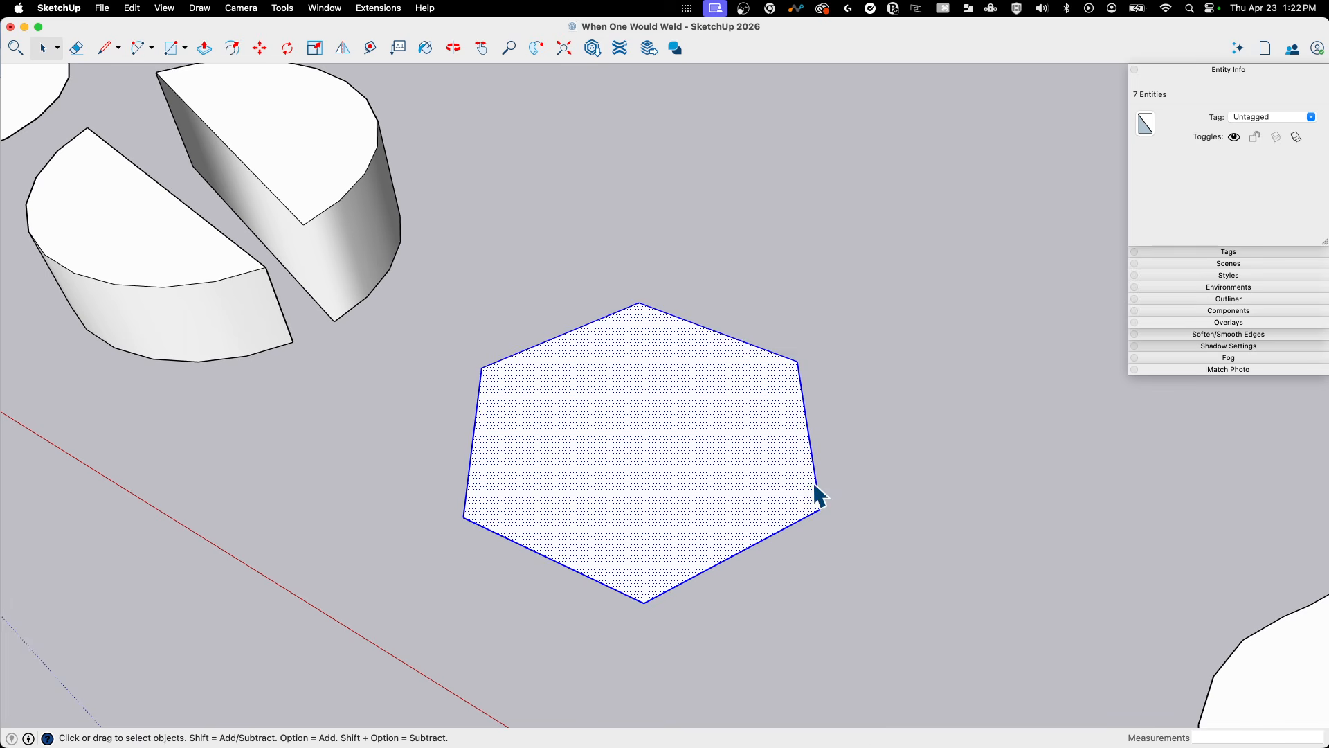
Extrude the welded hexagon upward by about 1' 10 7/16".
middle_drag(814, 471, 711, 317)
key(p)
click(685, 395)
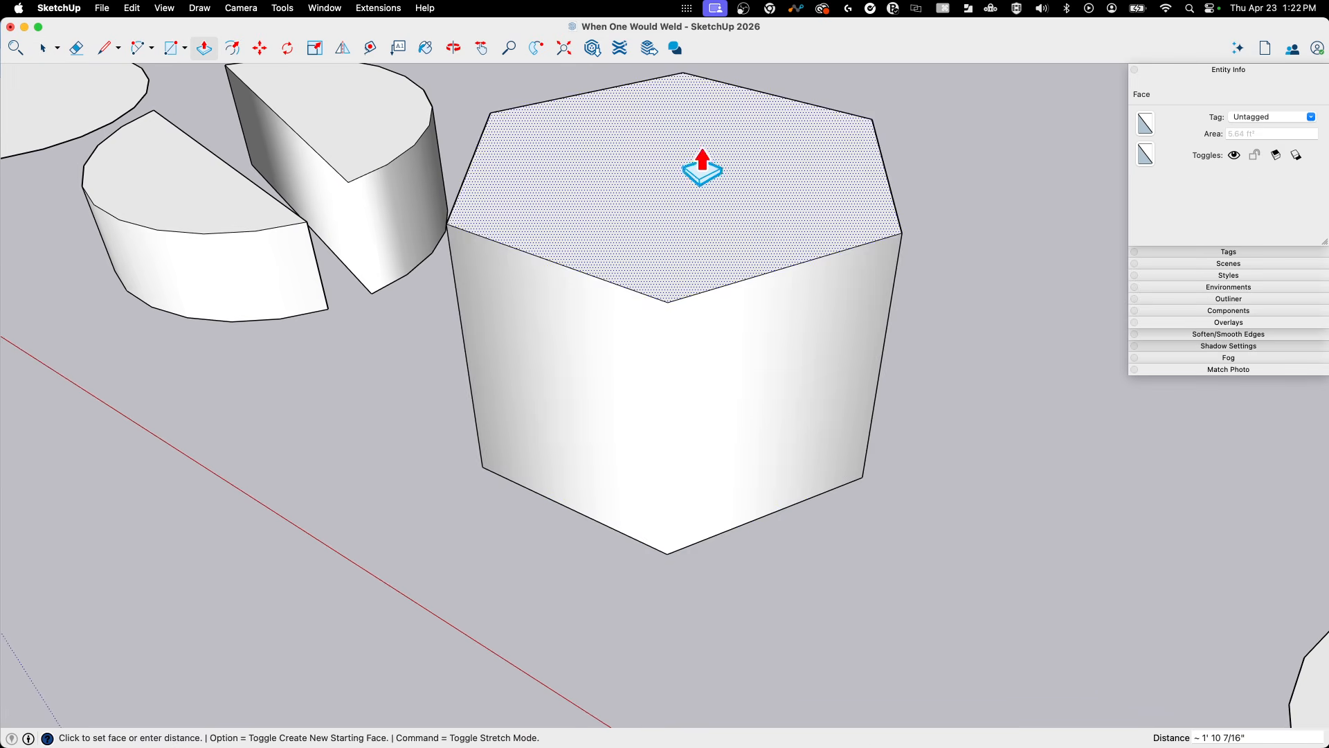
click(700, 169)
middle_drag(700, 169, 546, 445)
Examine the welded hexagonal prism's smooth shading up close and from a distance.
scroll(603, 433, down, 8)
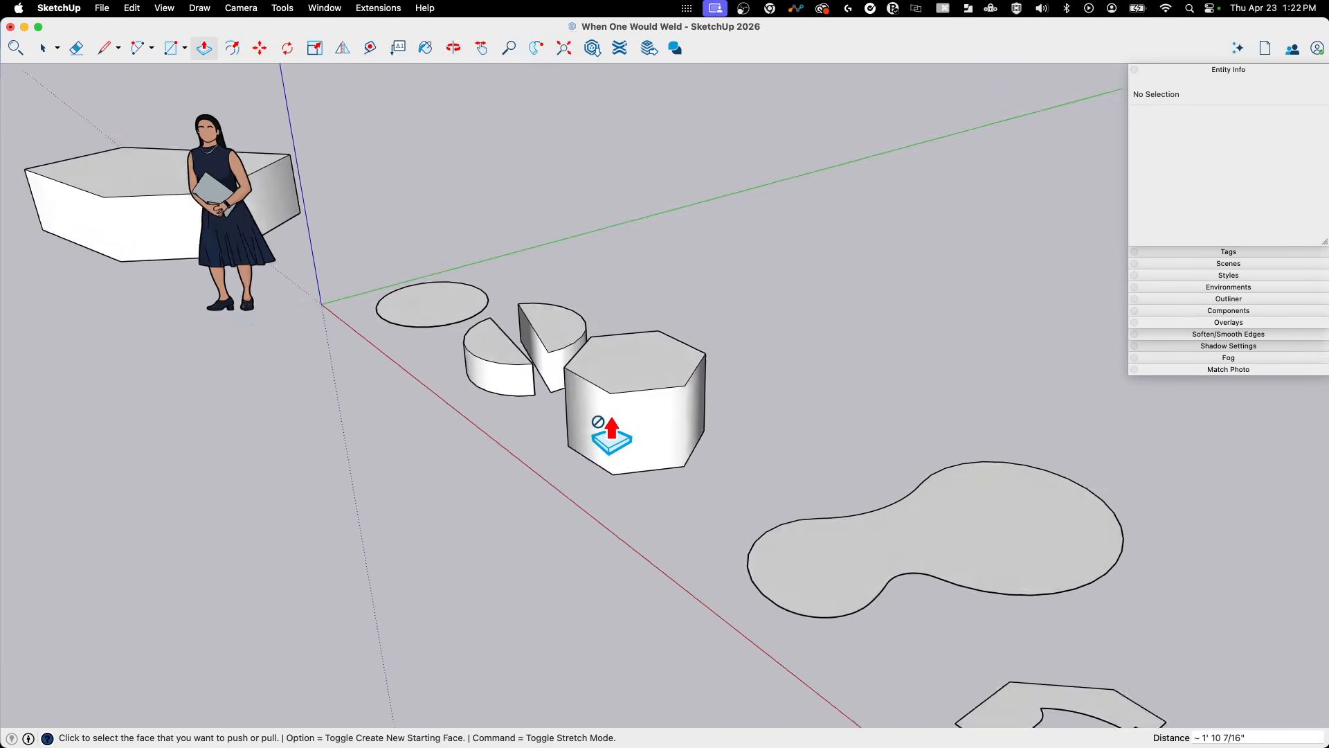
scroll(621, 431, up, 10)
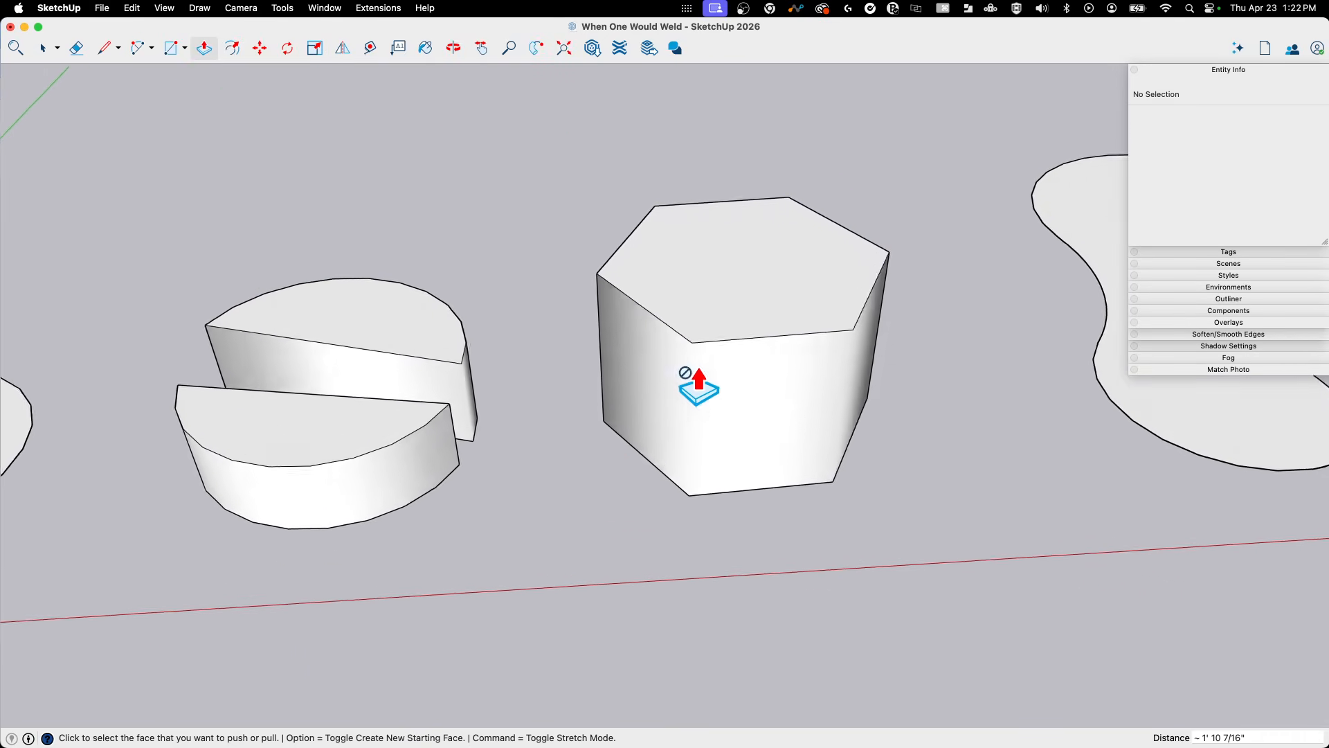
scroll(699, 434, down, 3)
middle_drag(730, 439, 623, 533)
scroll(637, 519, up, 3)
key(space)
scroll(650, 499, down, 4)
middle_drag(655, 487, 789, 499)
scroll(856, 533, down, 12)
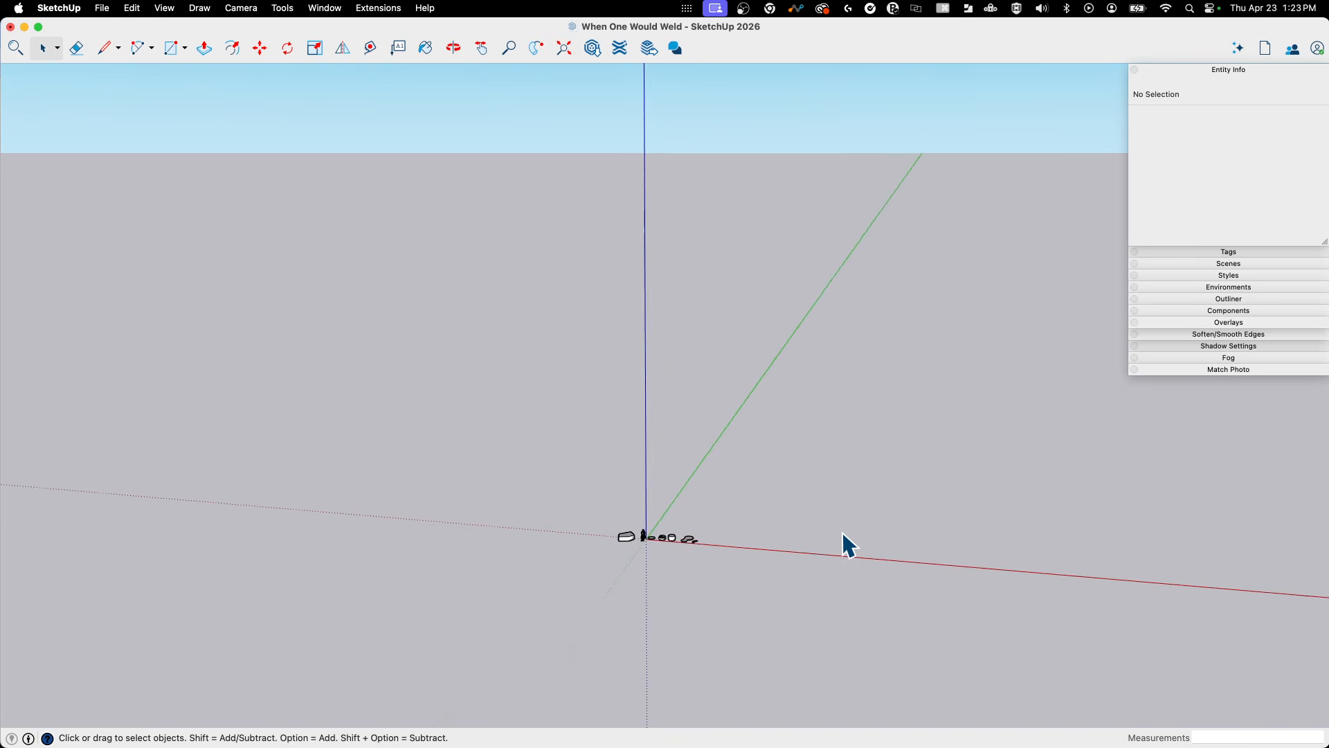
Extend the hexagonal prism upward by about 55' 7 3/4" and extrude the full circle about 61' 9 1/8" for a distant comparison.
middle_drag(841, 533, 725, 599)
key(p)
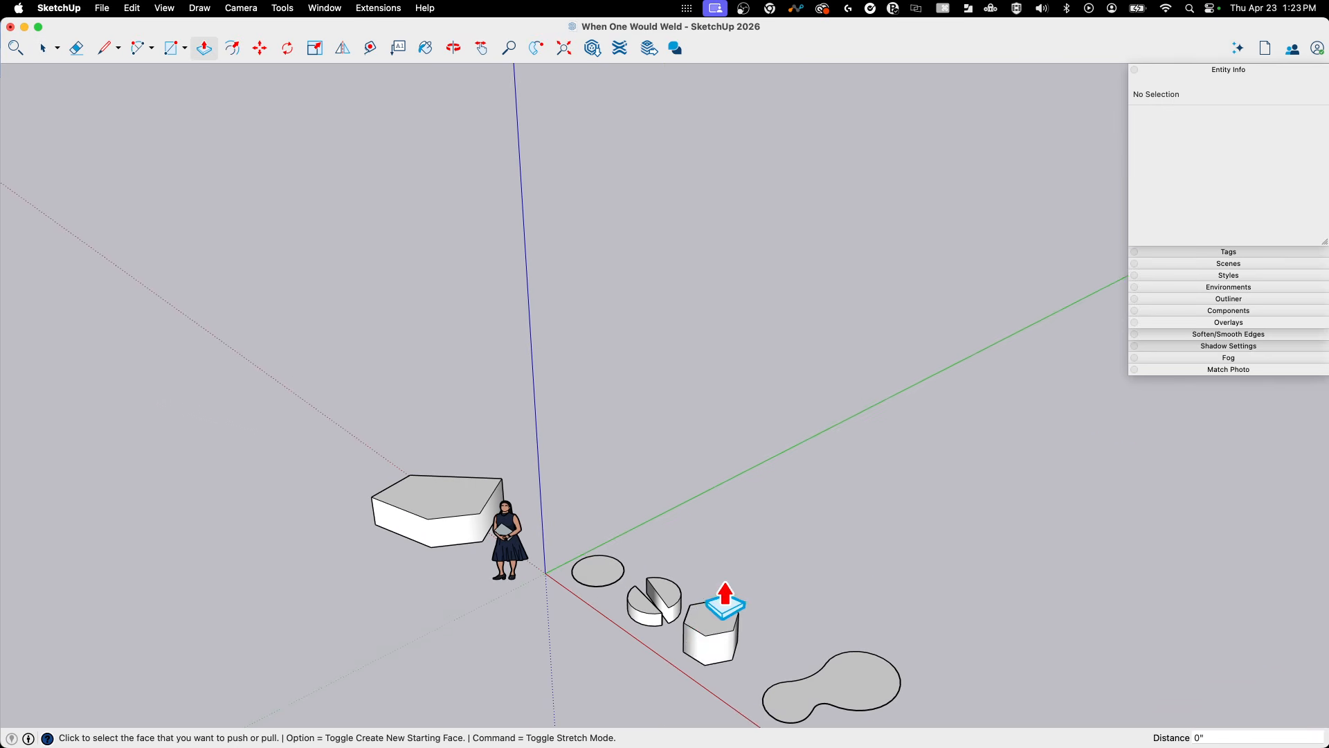
scroll(834, 201, down, 6)
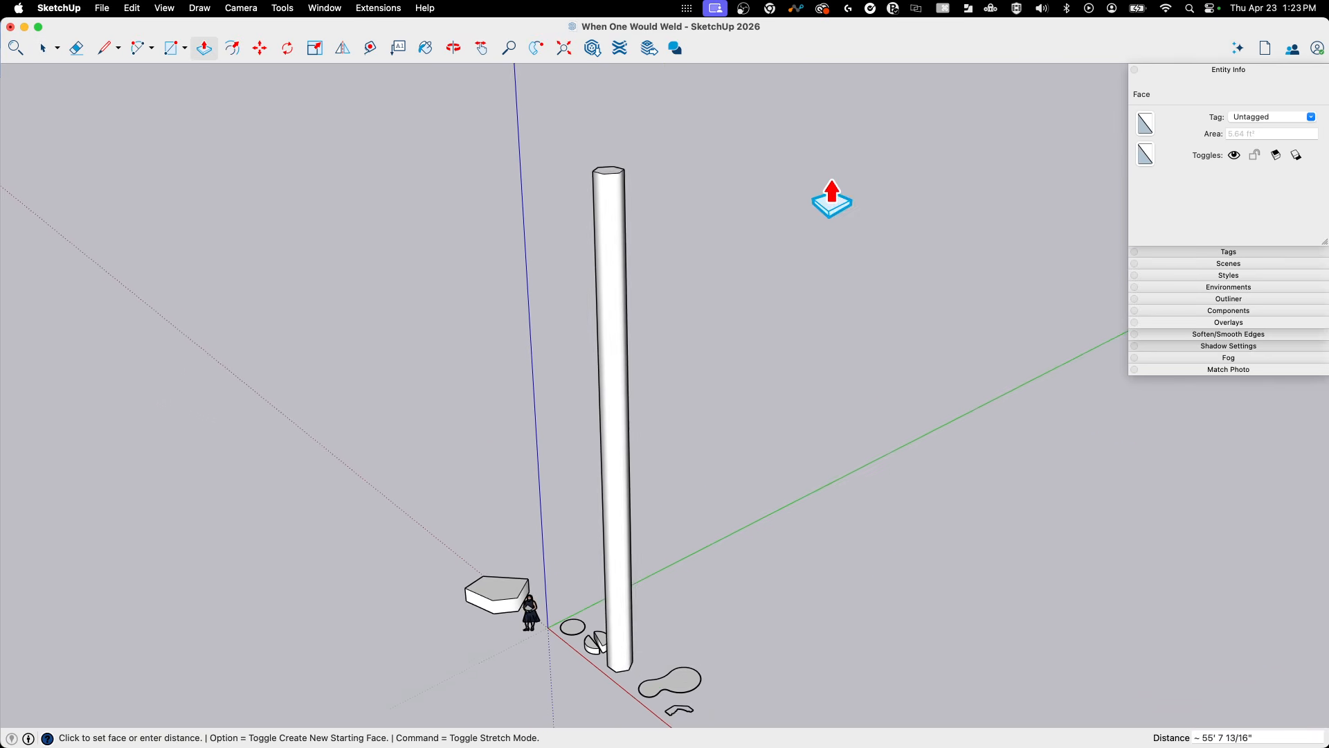
click(840, 255)
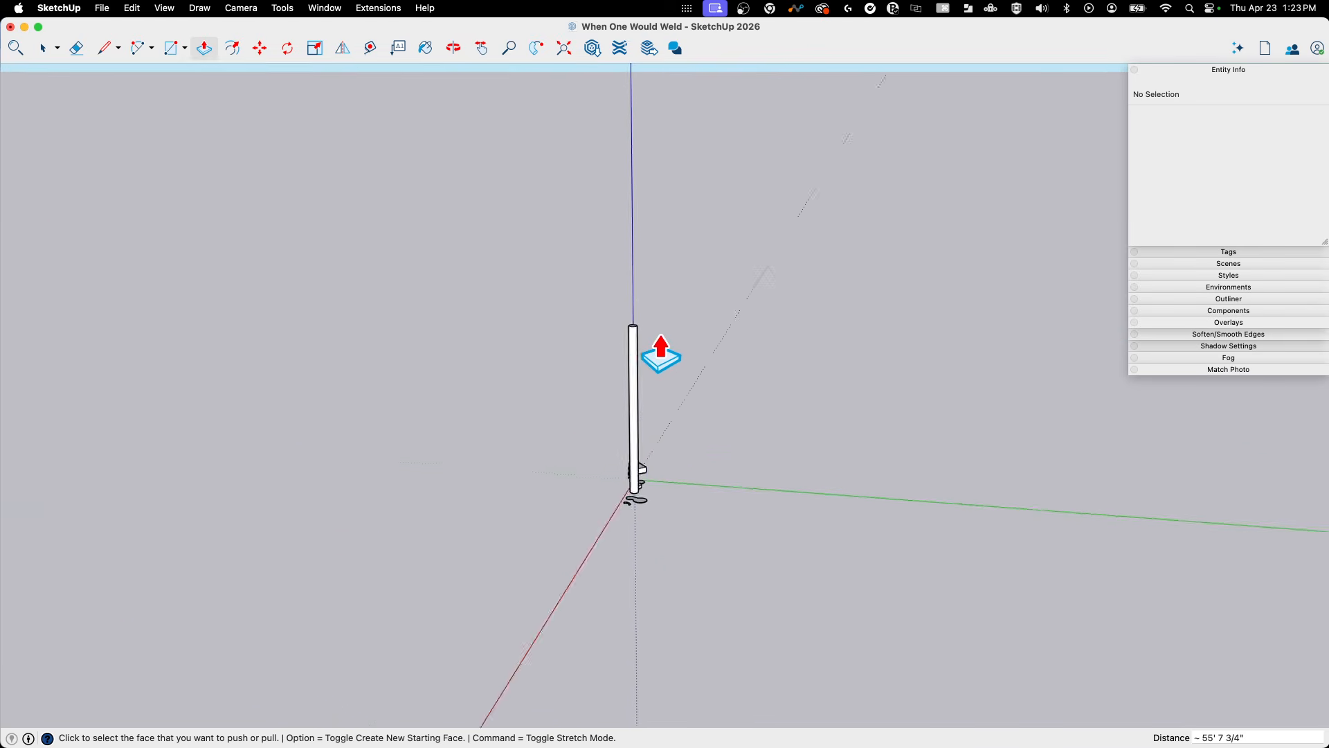
mouse_move(661, 353)
middle_down()
mouse_move(662, 384)
mouse_move(672, 369)
middle_up()
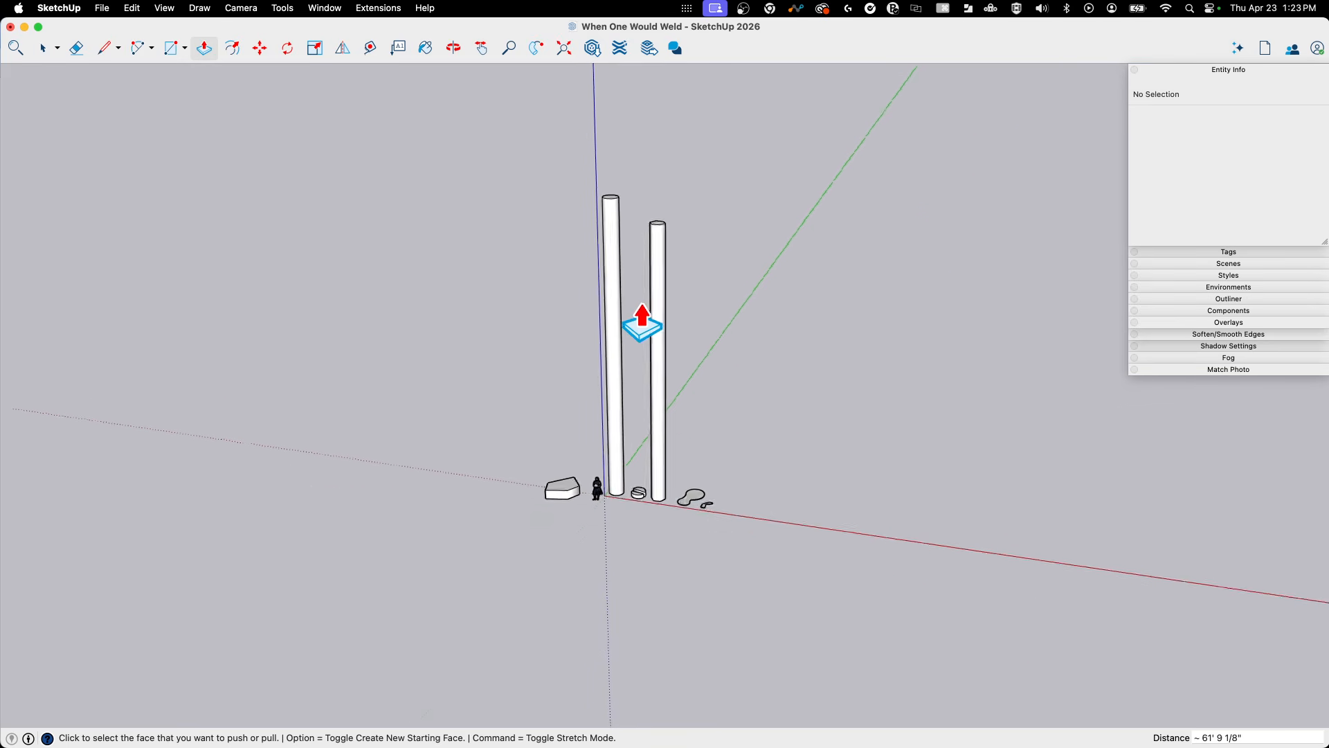
Examine the tall circular and hexagonal columns from several angles, both close to their tops and from a distance.
mouse_move(643, 322)
middle_down()
mouse_move(653, 446)
mouse_move(649, 322)
middle_up()
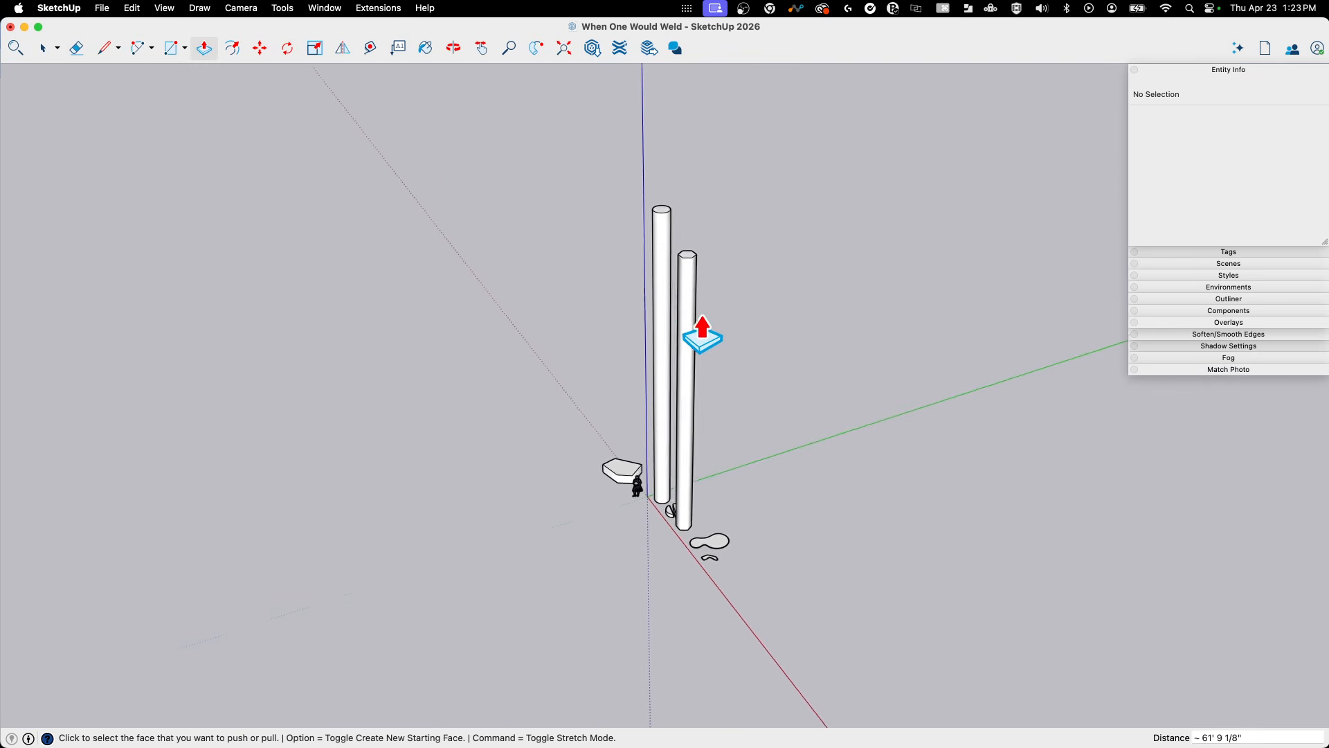
middle_drag(724, 338, 765, 337)
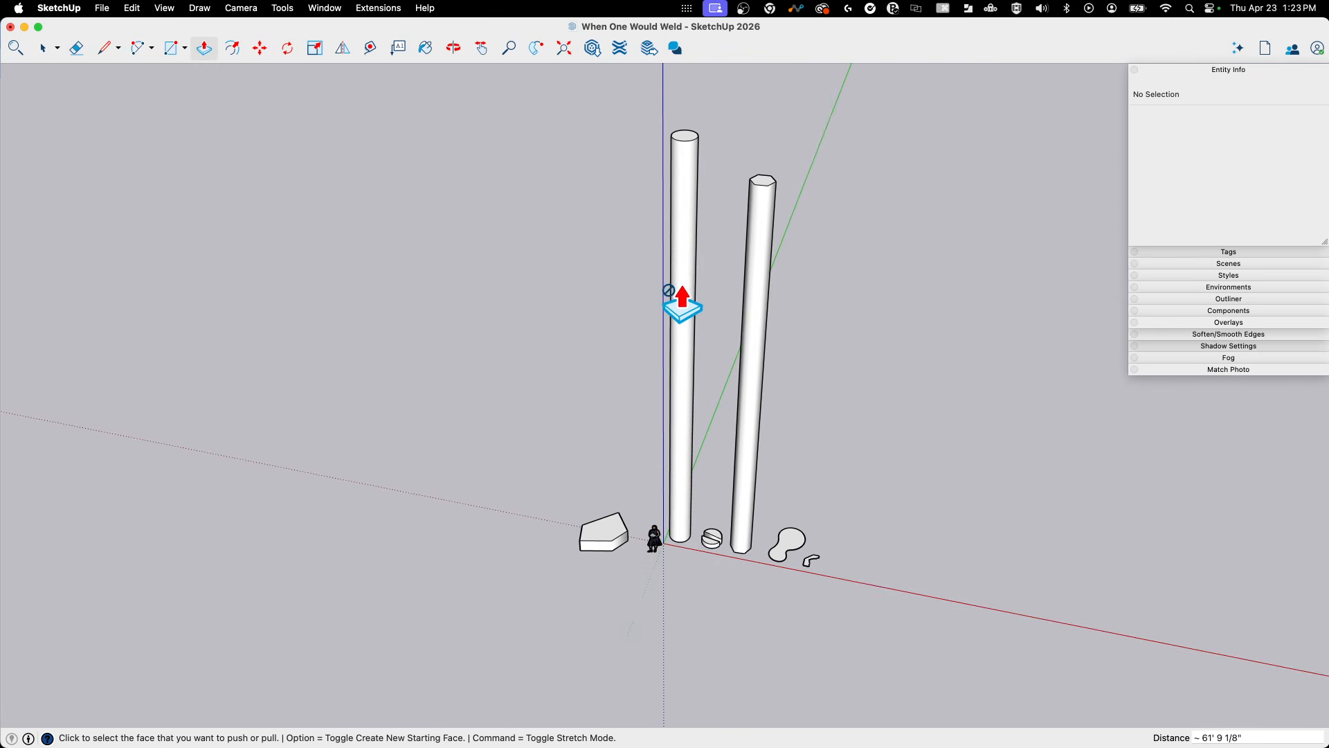
scroll(682, 306, up, 6)
middle_drag(703, 303, 622, 363)
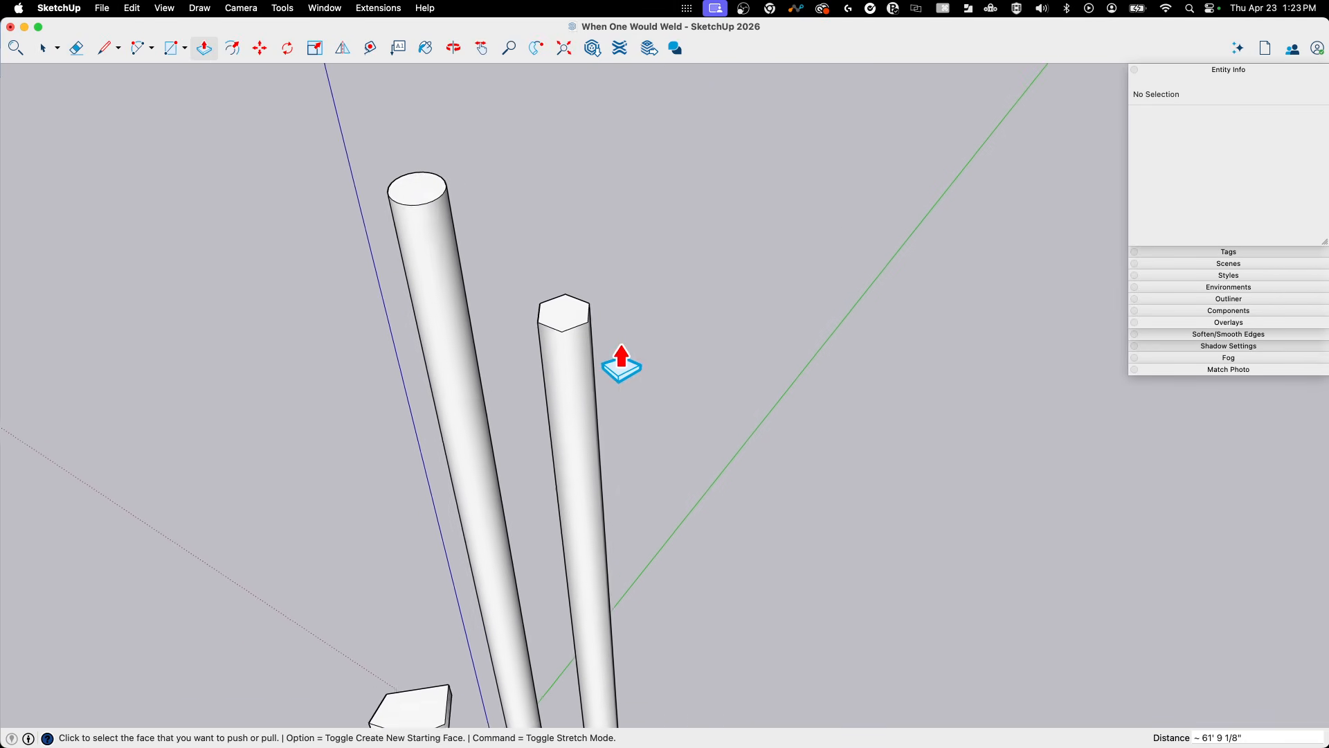
scroll(554, 356, down, 5)
middle_drag(505, 350, 668, 659)
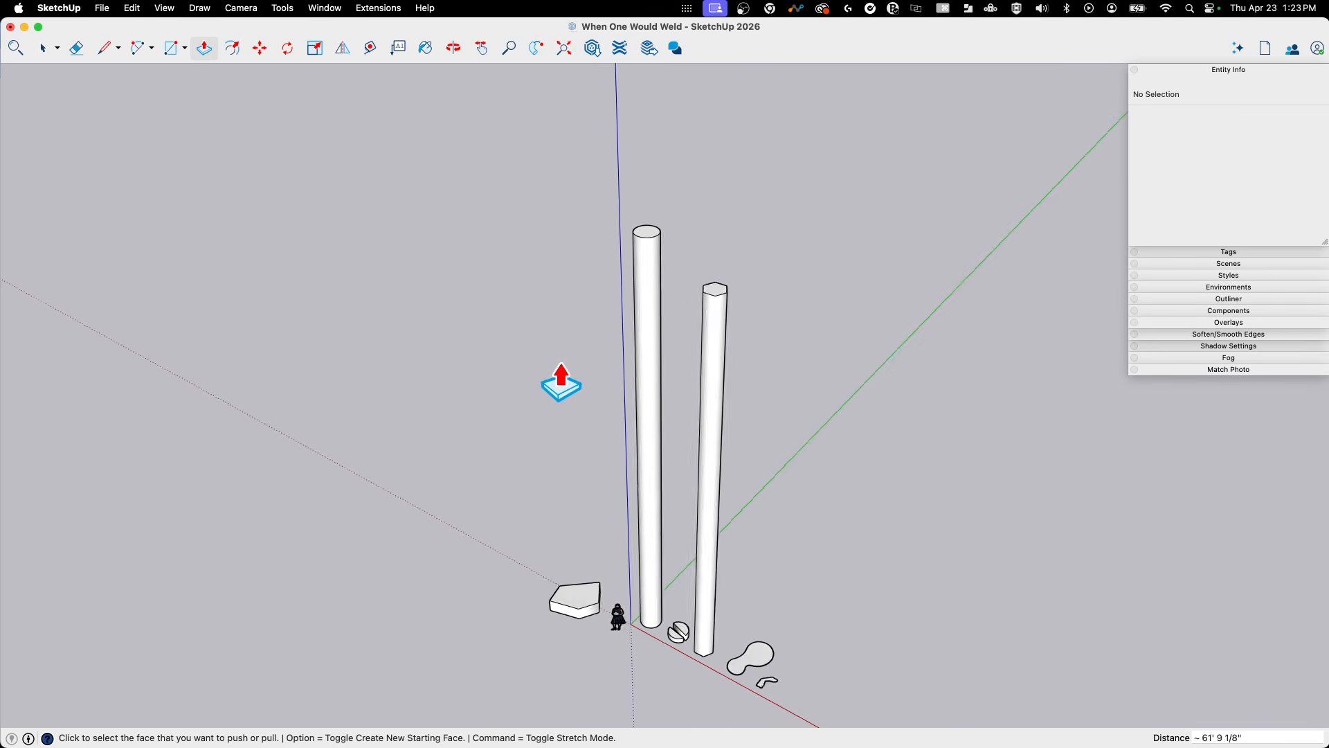
scroll(616, 391, down, 2)
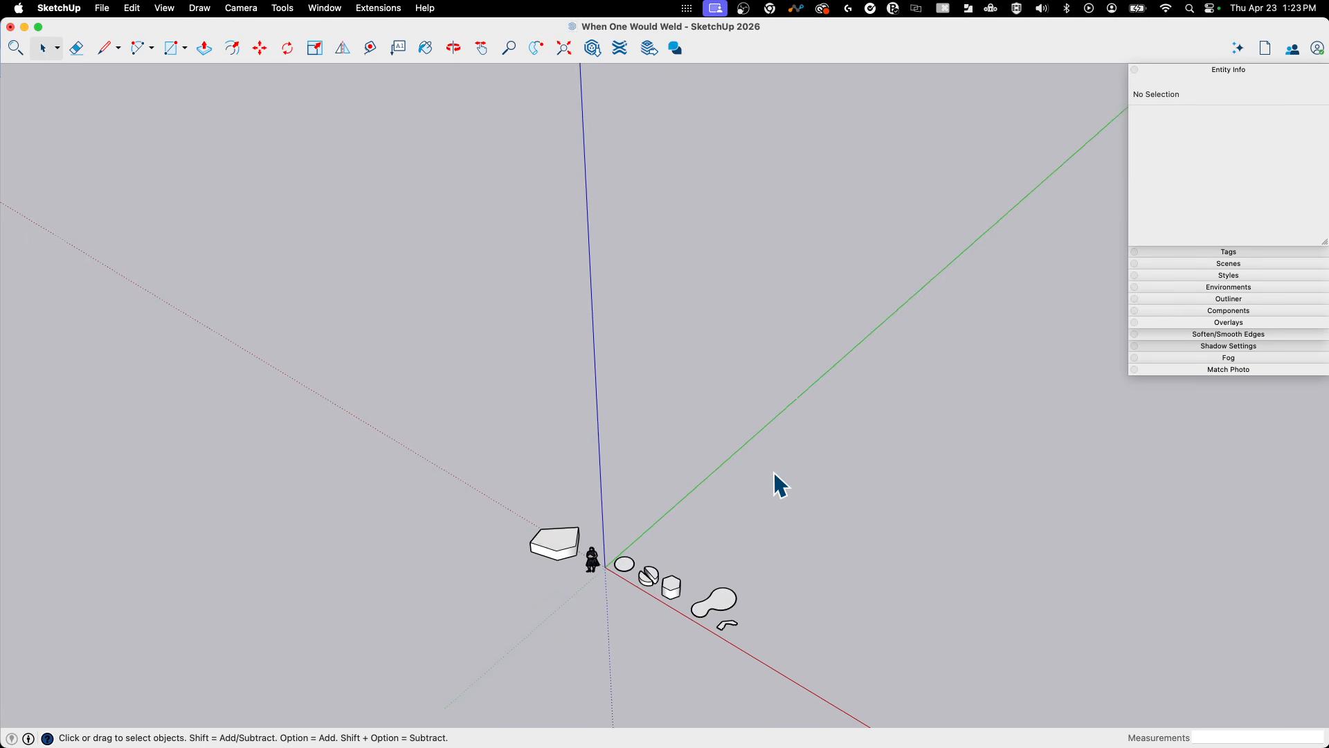
Extrude the unwelded peanut-shaped face upward into a solid.
scroll(775, 501, up, 5)
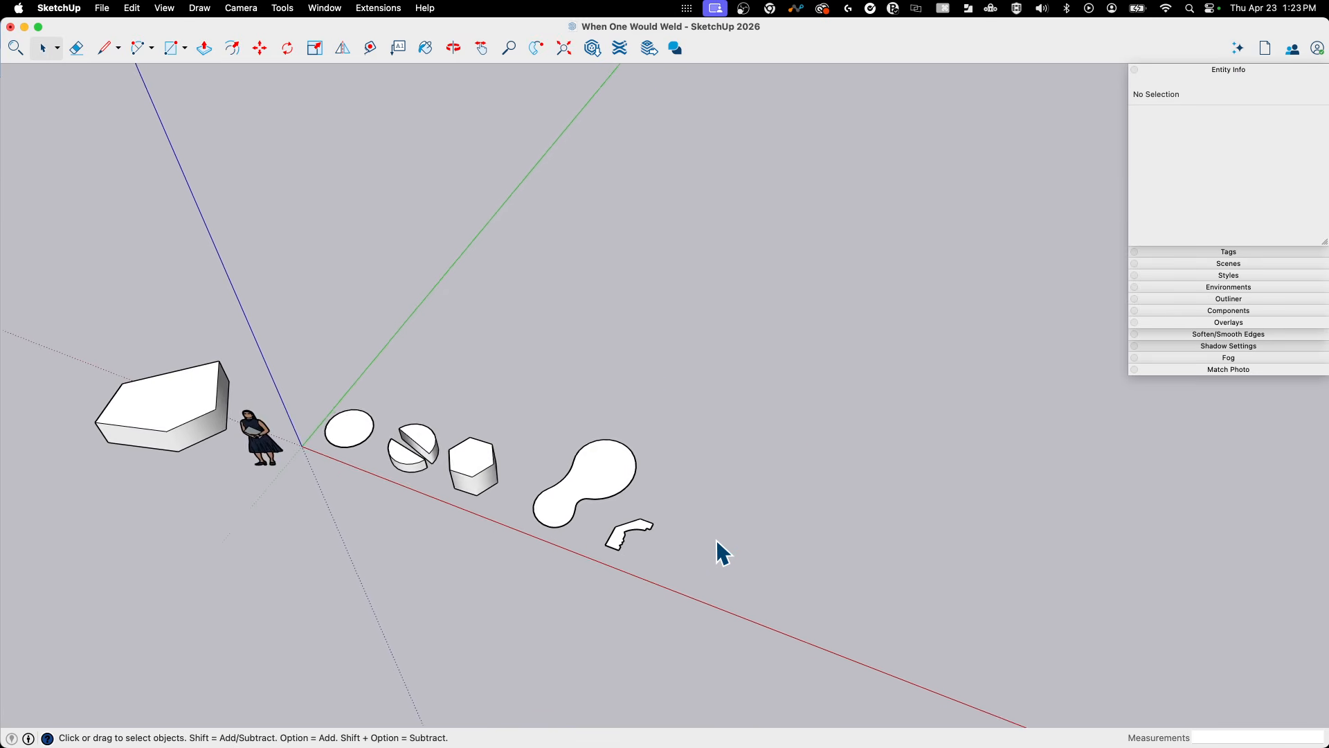
scroll(537, 385, up, 8)
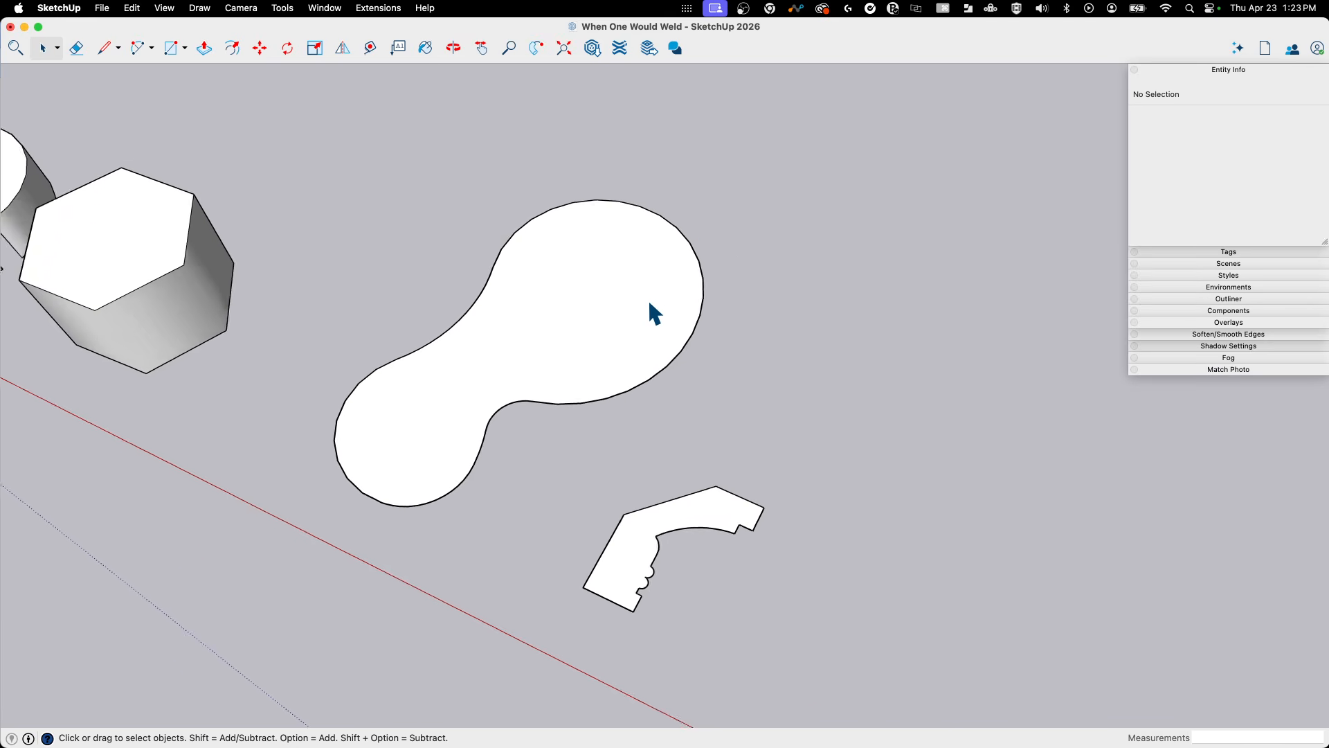
scroll(649, 302, up, 3)
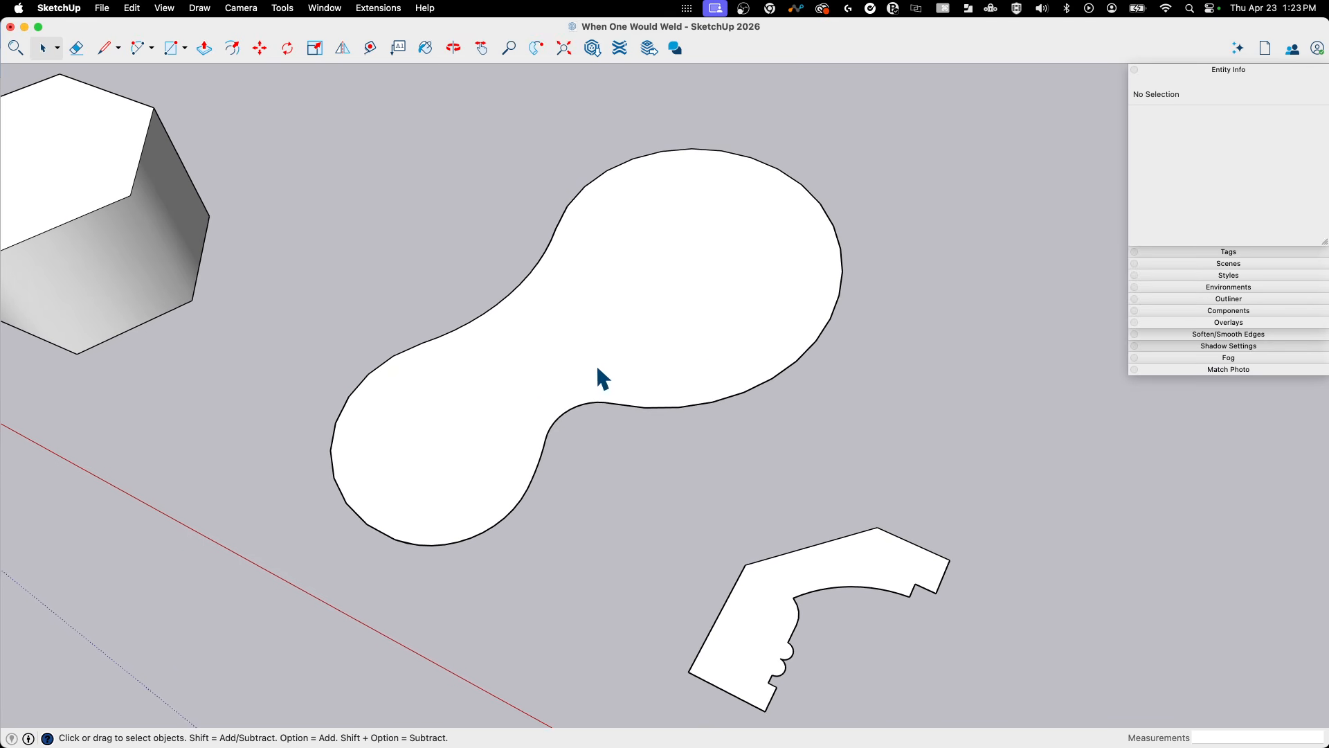
middle_drag(598, 369, 620, 490)
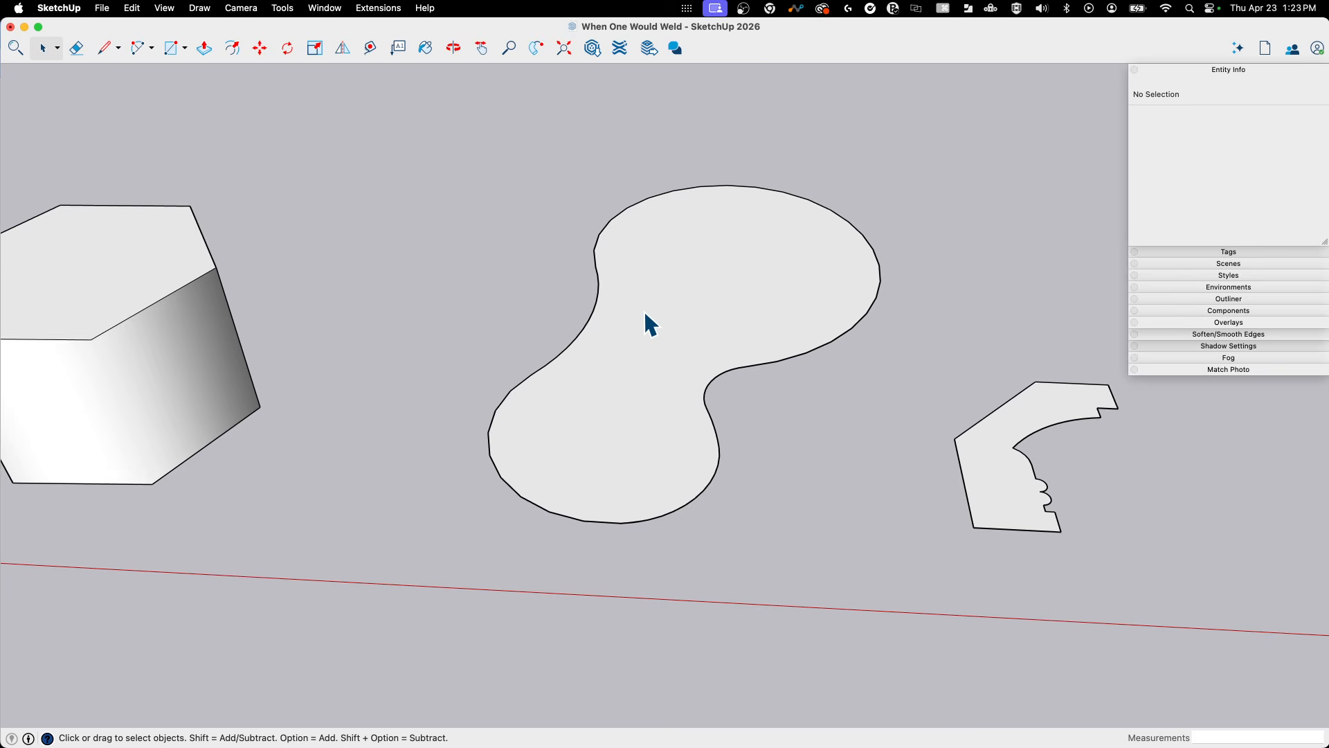
middle_drag(645, 315, 611, 475)
key(p)
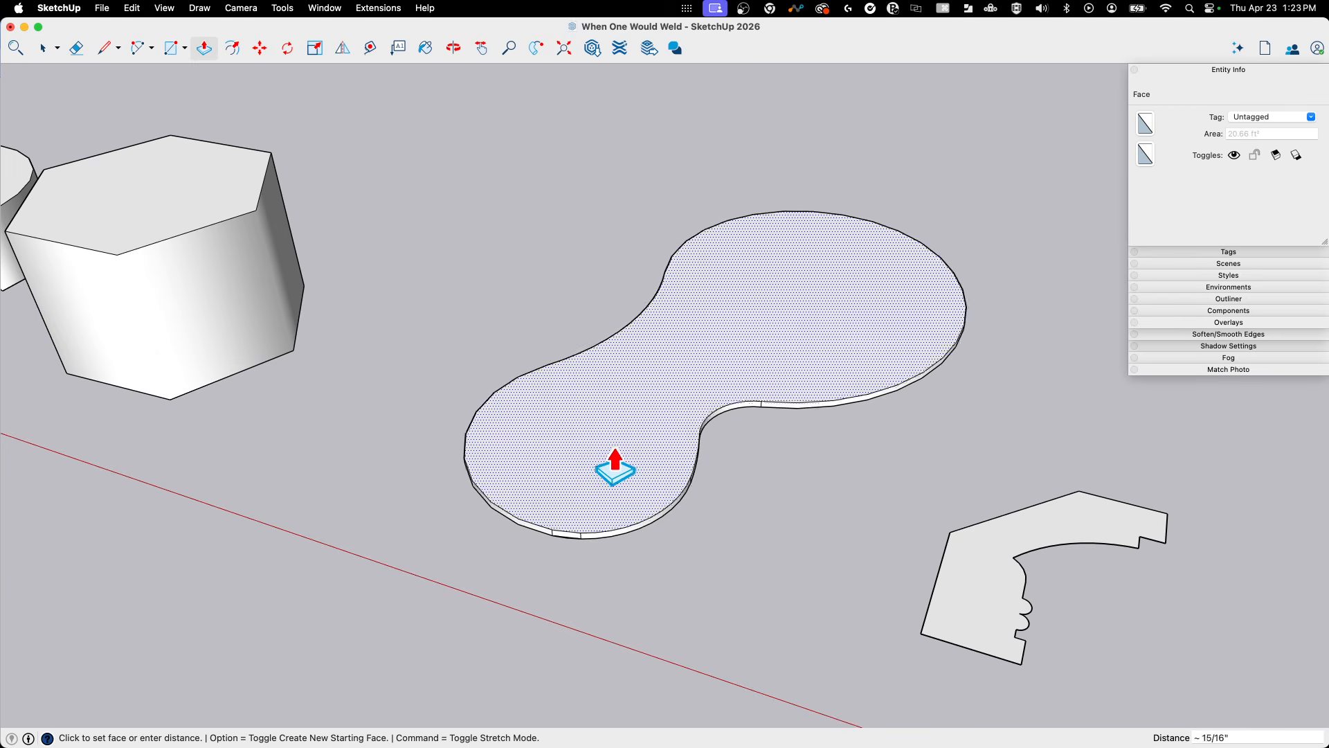
click(597, 316)
middle_drag(597, 315, 898, 218)
key(space)
Soften the vertical seams between the arcs on the peanut-shaped solid's side and select the smoothed side surface.
middle_drag(733, 485, 672, 499)
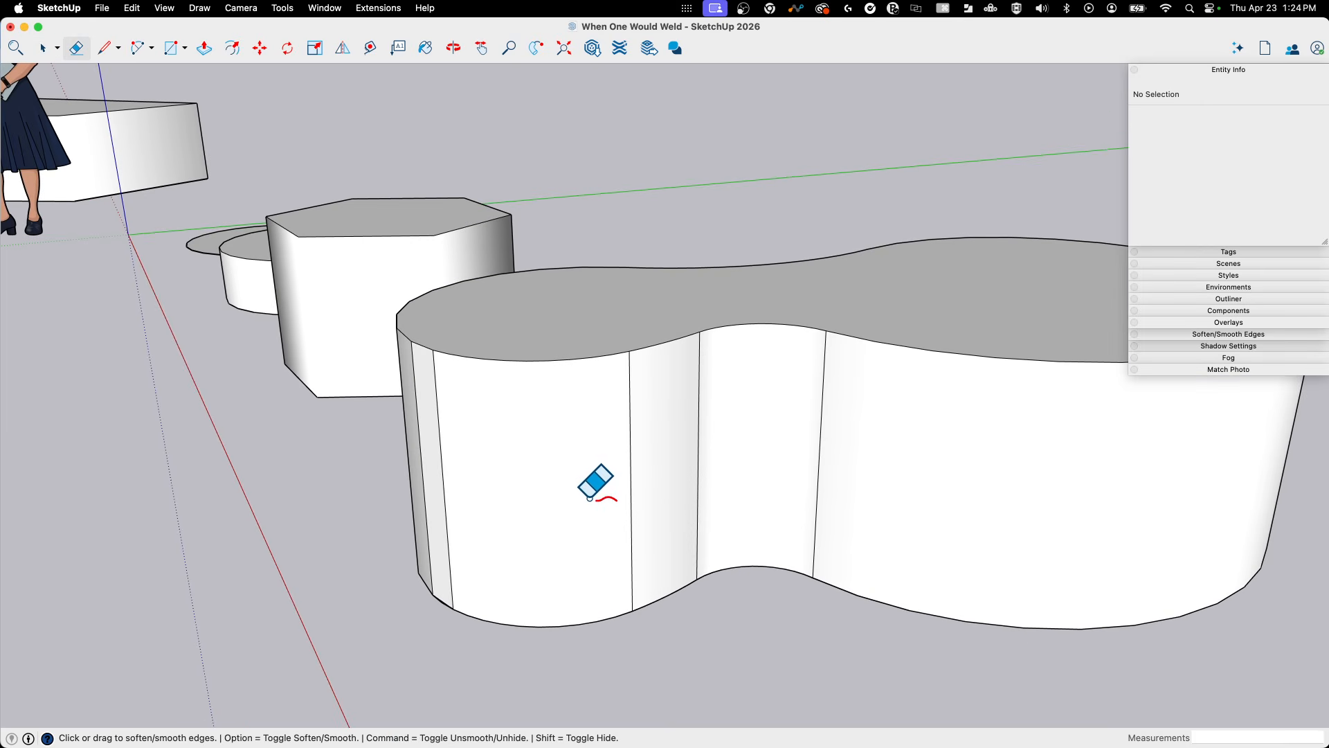
middle_drag(860, 483, 616, 498)
middle_drag(444, 478, 516, 472)
drag(517, 472, 444, 492)
mouse_move(444, 493)
middle_down()
mouse_move(896, 393)
mouse_move(762, 535)
middle_up()
key(space)
click(760, 533)
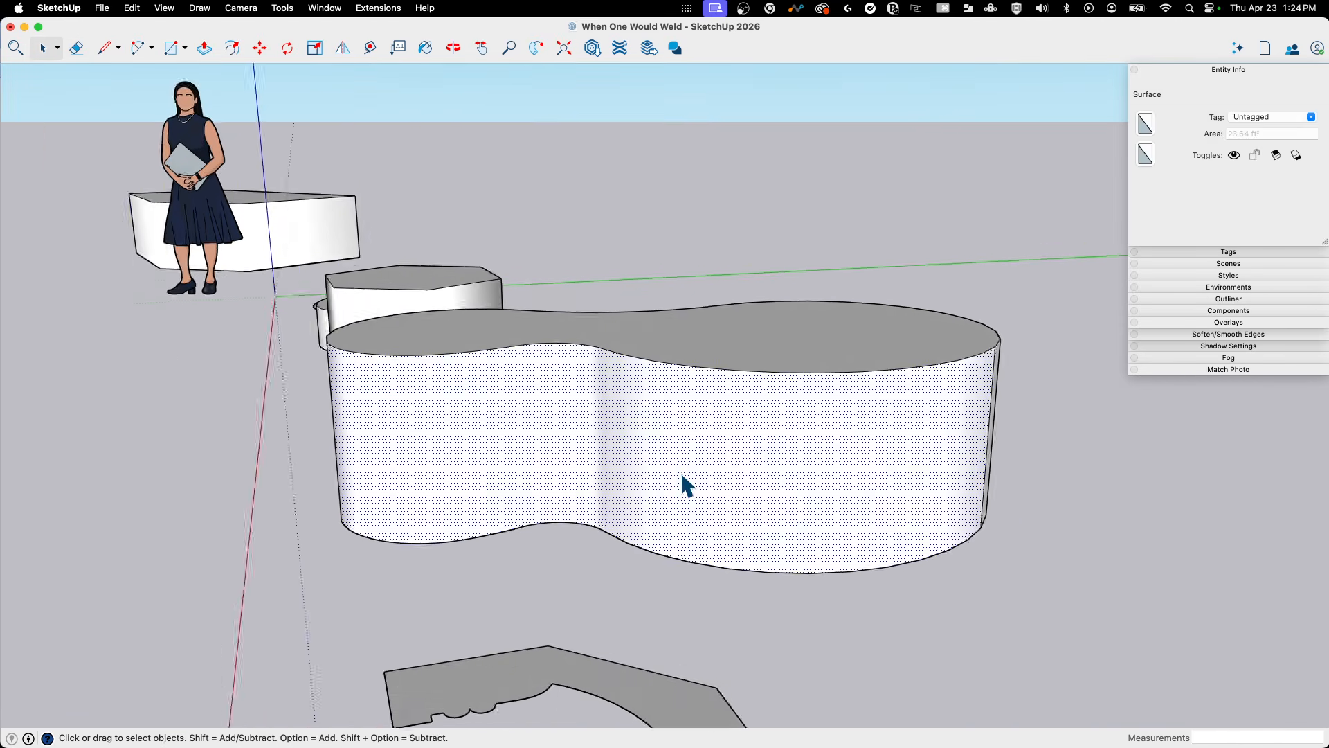
Raise the top face of the peanut-shaped solid slightly.
key(p)
click(722, 337)
click(724, 315)
middle_drag(724, 315, 828, 270)
key(space)
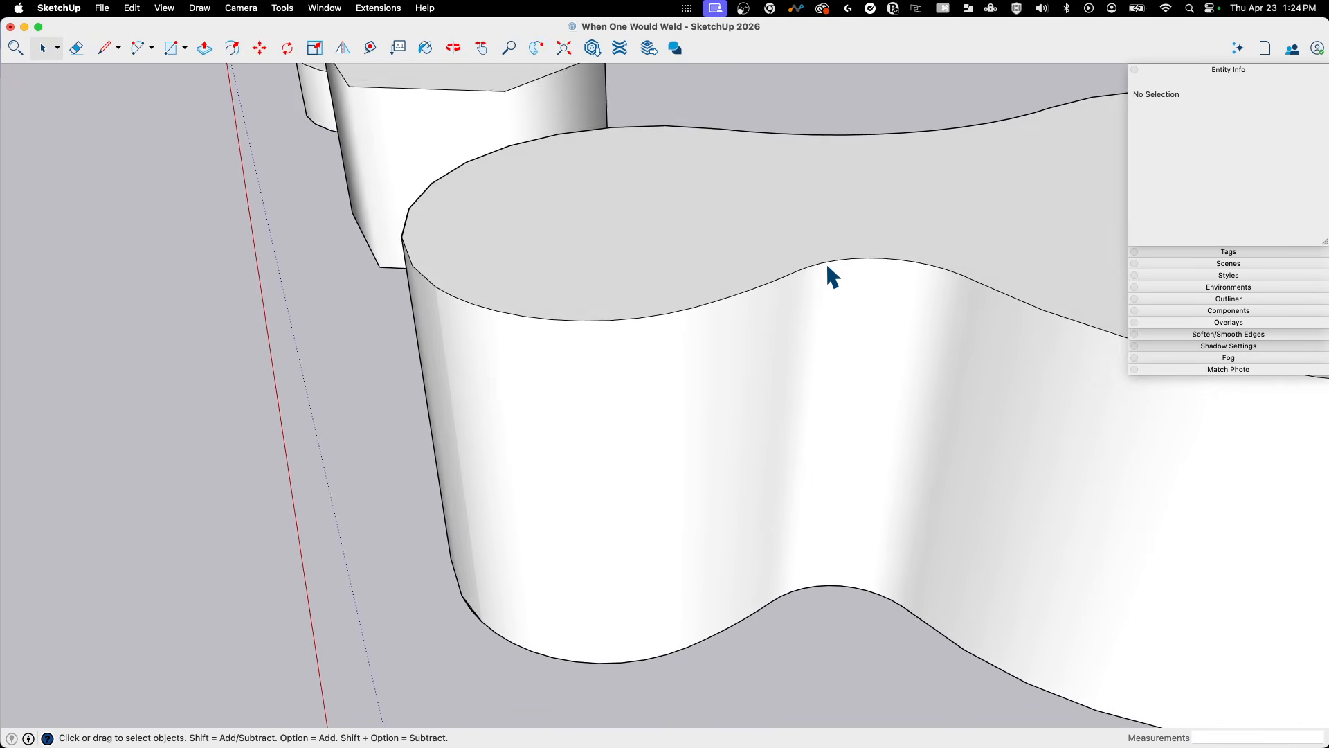
Select the small concave arc on the solid's top boundary and inspect how it meets the neighbouring arcs.
click(837, 270)
scroll(865, 260, up, 3)
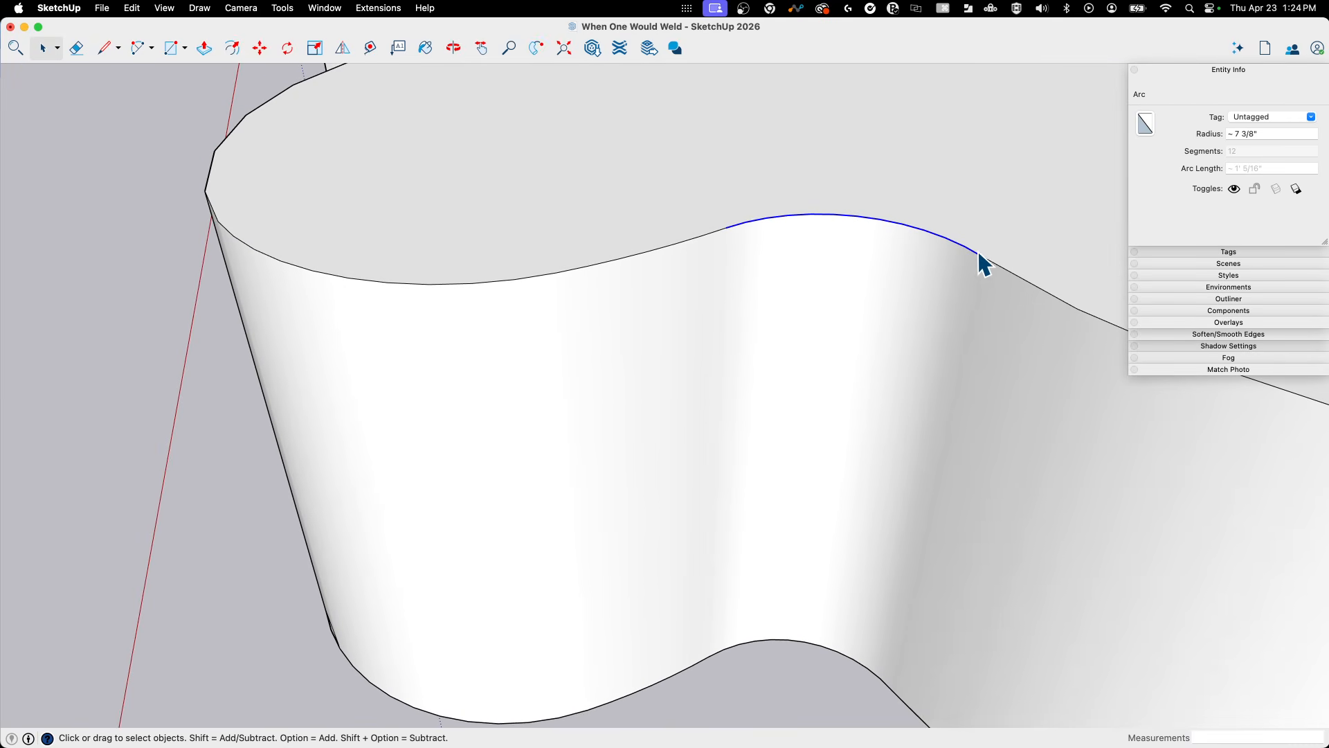
middle_drag(748, 379, 649, 470)
scroll(649, 470, down, 6)
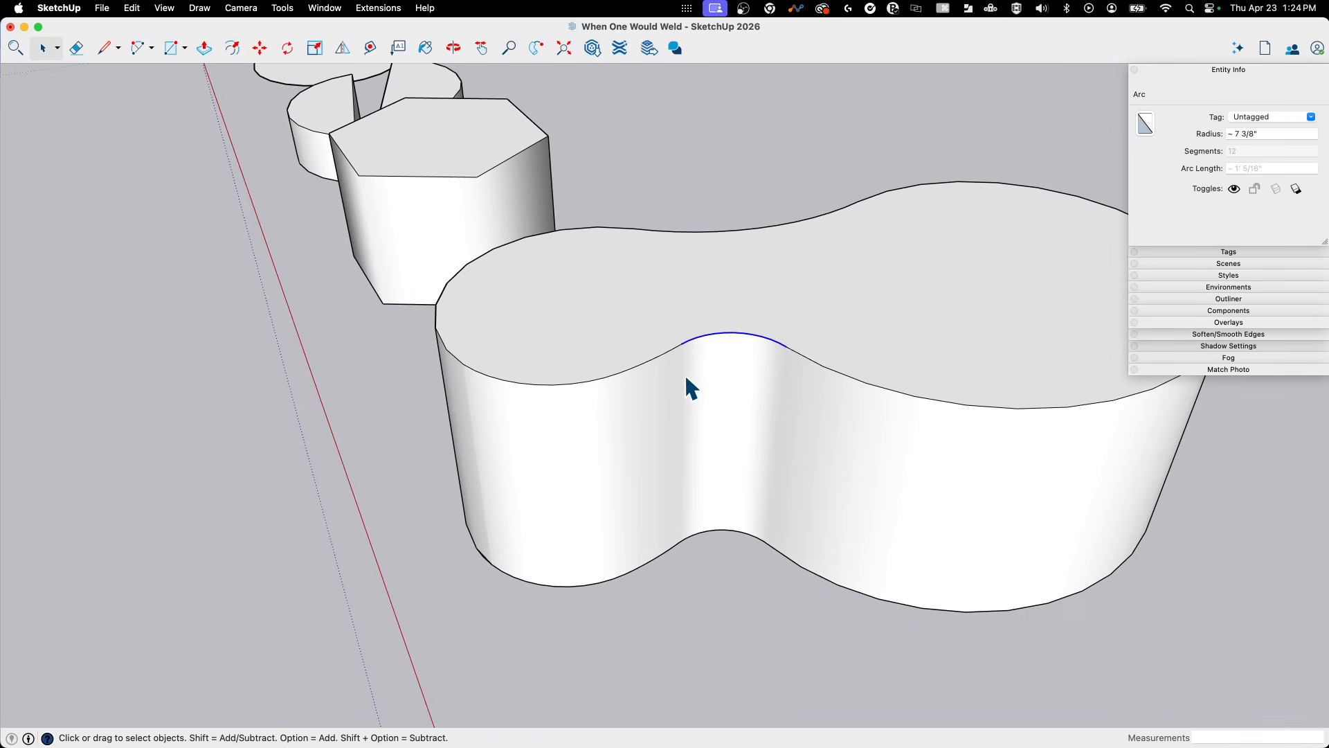
middle_drag(685, 374, 686, 333)
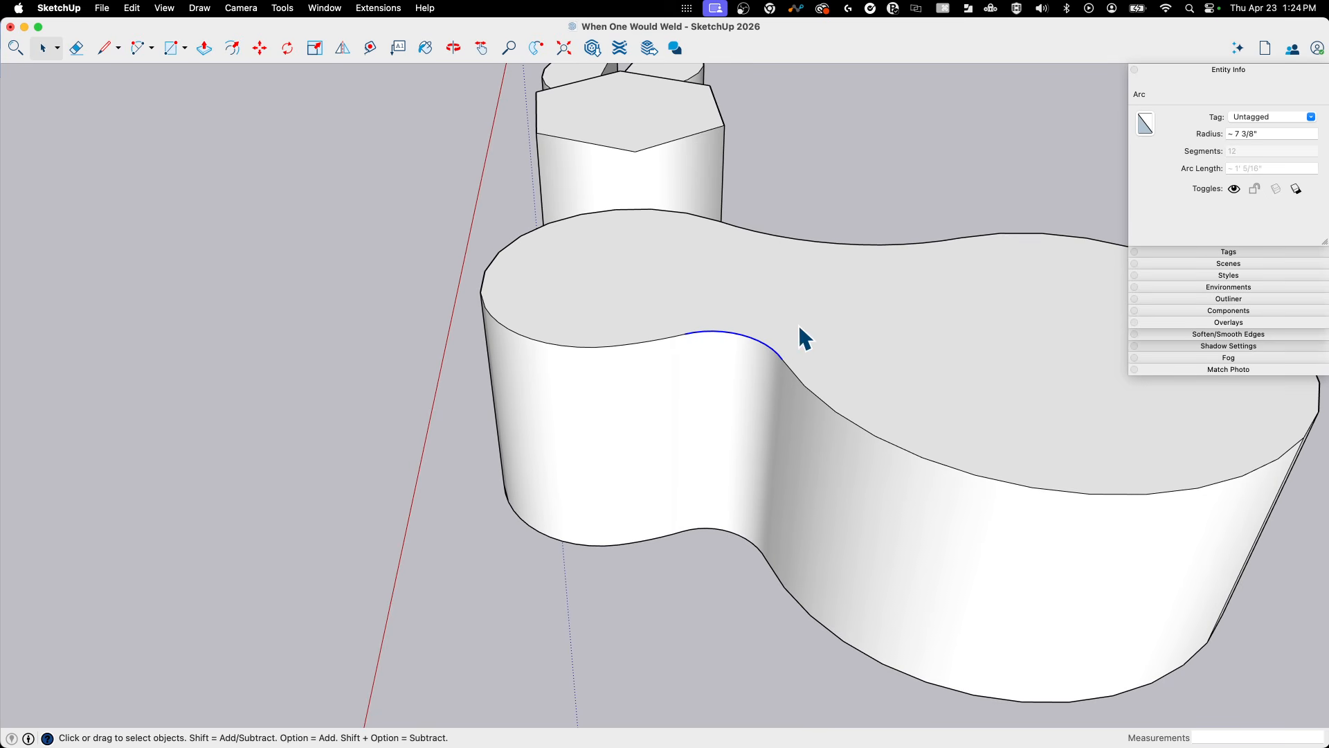
Copy the solid's top face about 6' 7 3/16" to the side and extrude the copy about 1' 2 1/16".
click(847, 357)
key(alt)
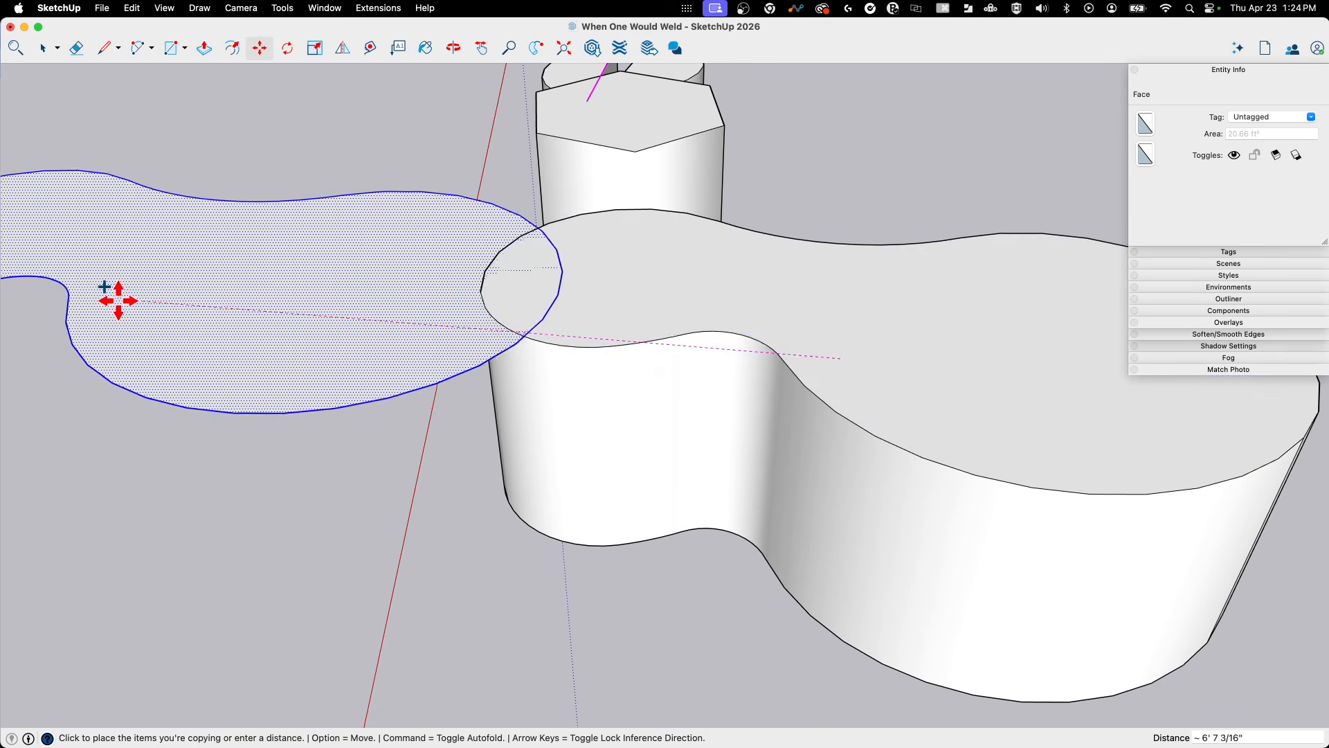
click(114, 289)
middle_drag(163, 267, 169, 327)
key(p)
click(169, 326)
click(180, 221)
middle_drag(179, 221, 248, 356)
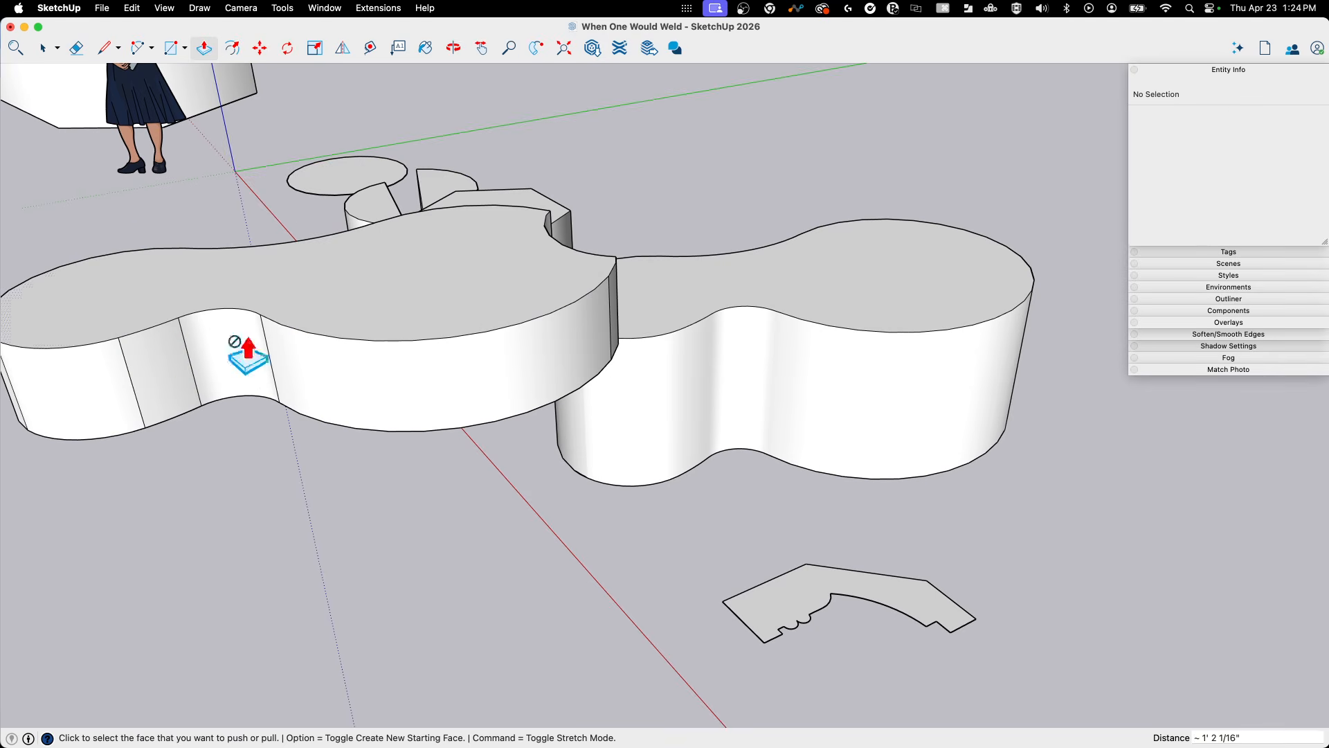
Undo the face copy, the seam softening and the extrusions back to the flat peanut-shaped face.
key(super+z)
key(super+z)
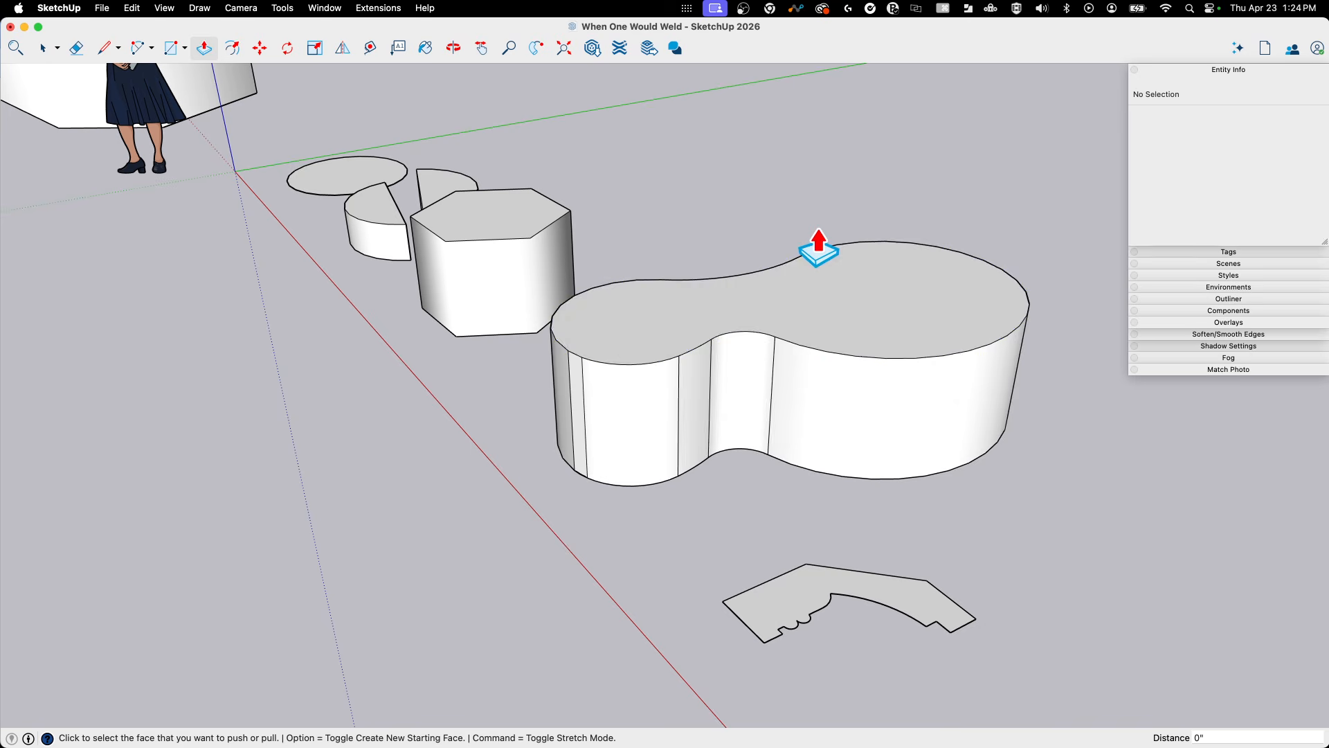
key(super+z)
Select the entire peanut-shaped face with its boundary and weld the edges into one curve.
scroll(798, 358, up, 3)
mouse_move(799, 358)
middle_down()
mouse_move(513, 181)
mouse_move(459, 127)
middle_up()
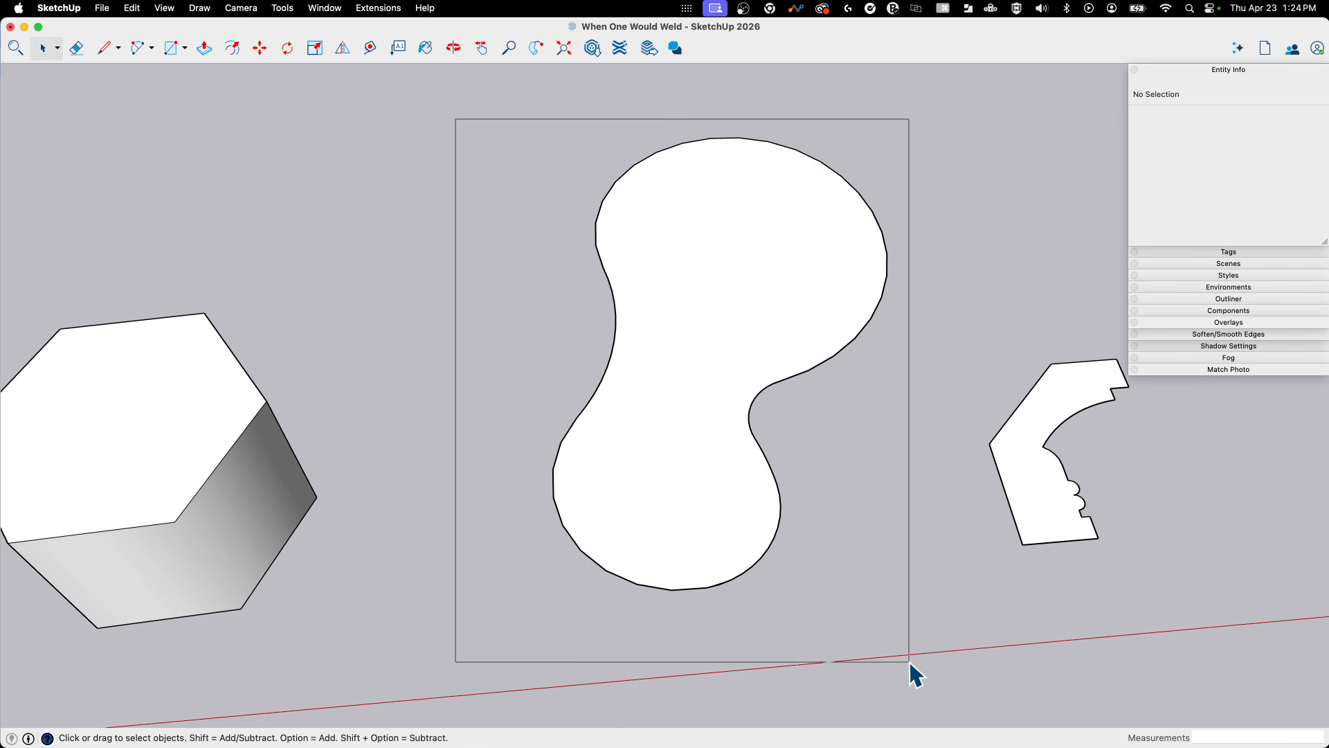
drag(909, 662, 910, 662)
middle_drag(909, 662, 766, 475)
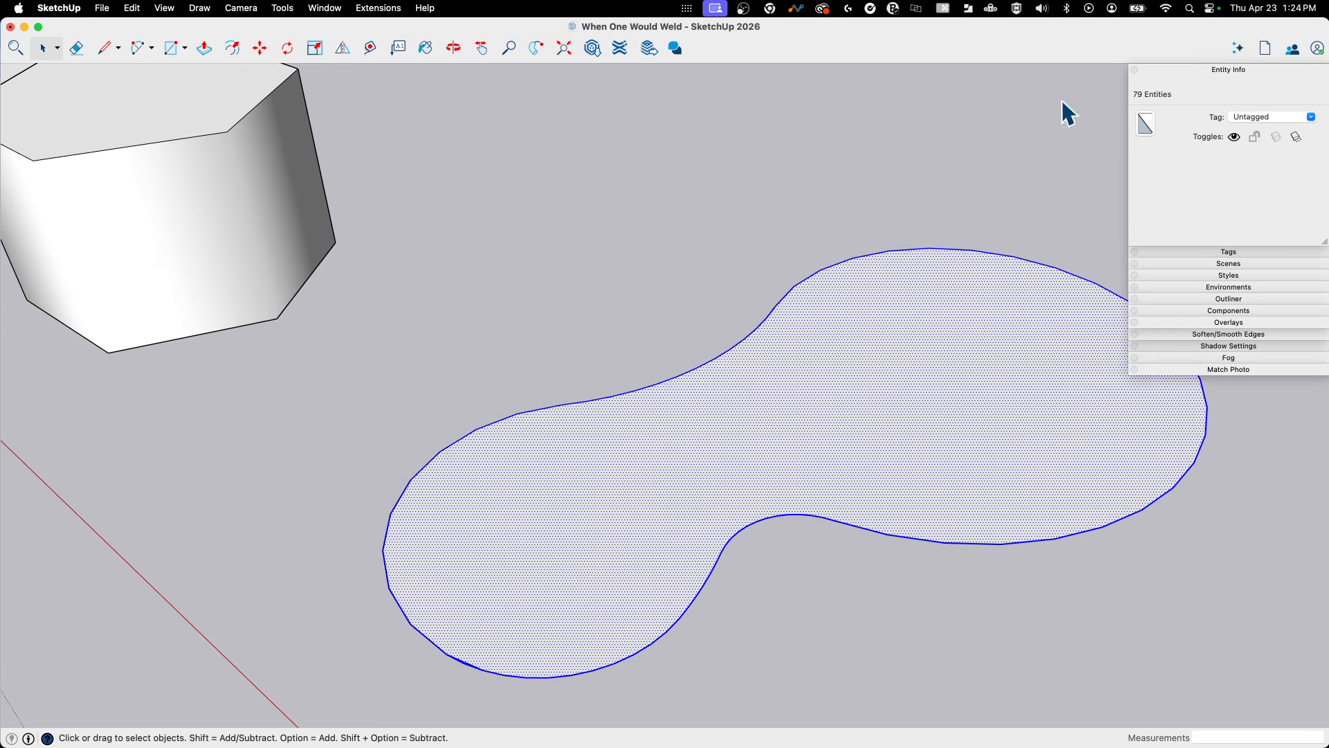
right_click(751, 530)
click(787, 496)
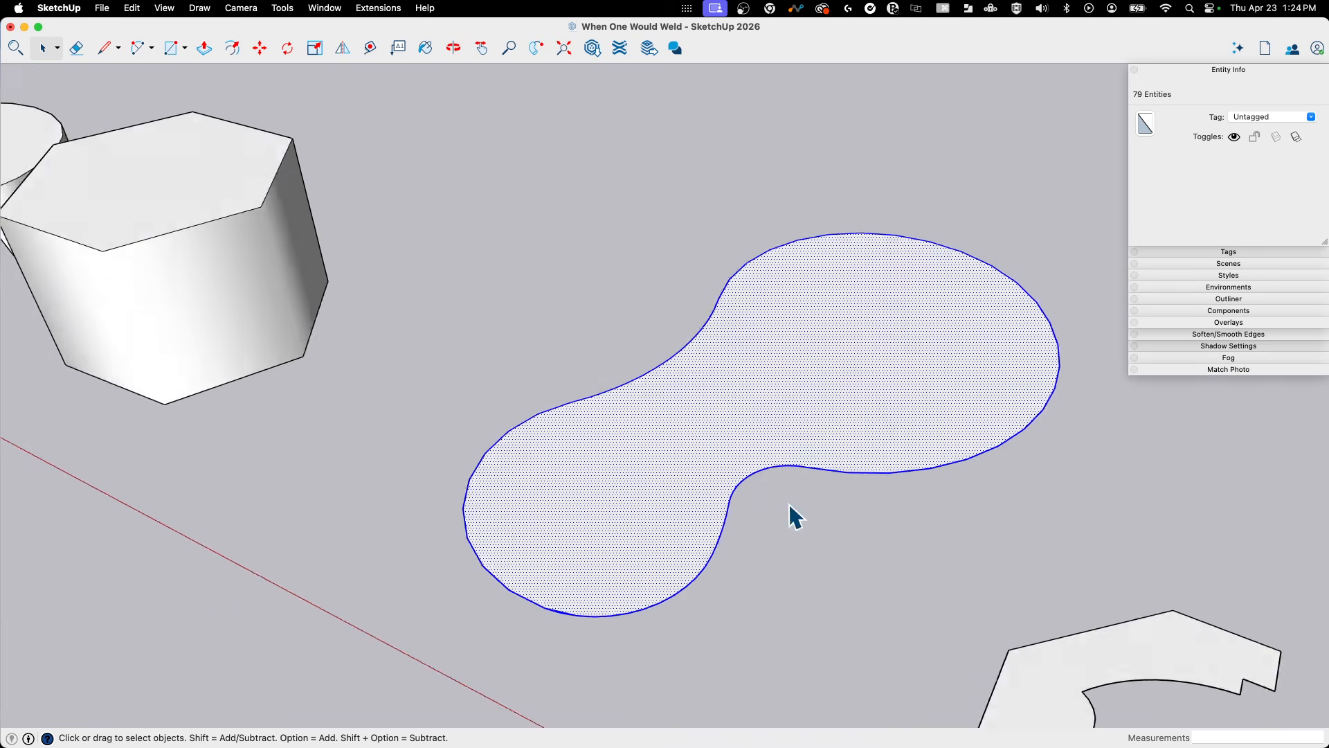
click(755, 561)
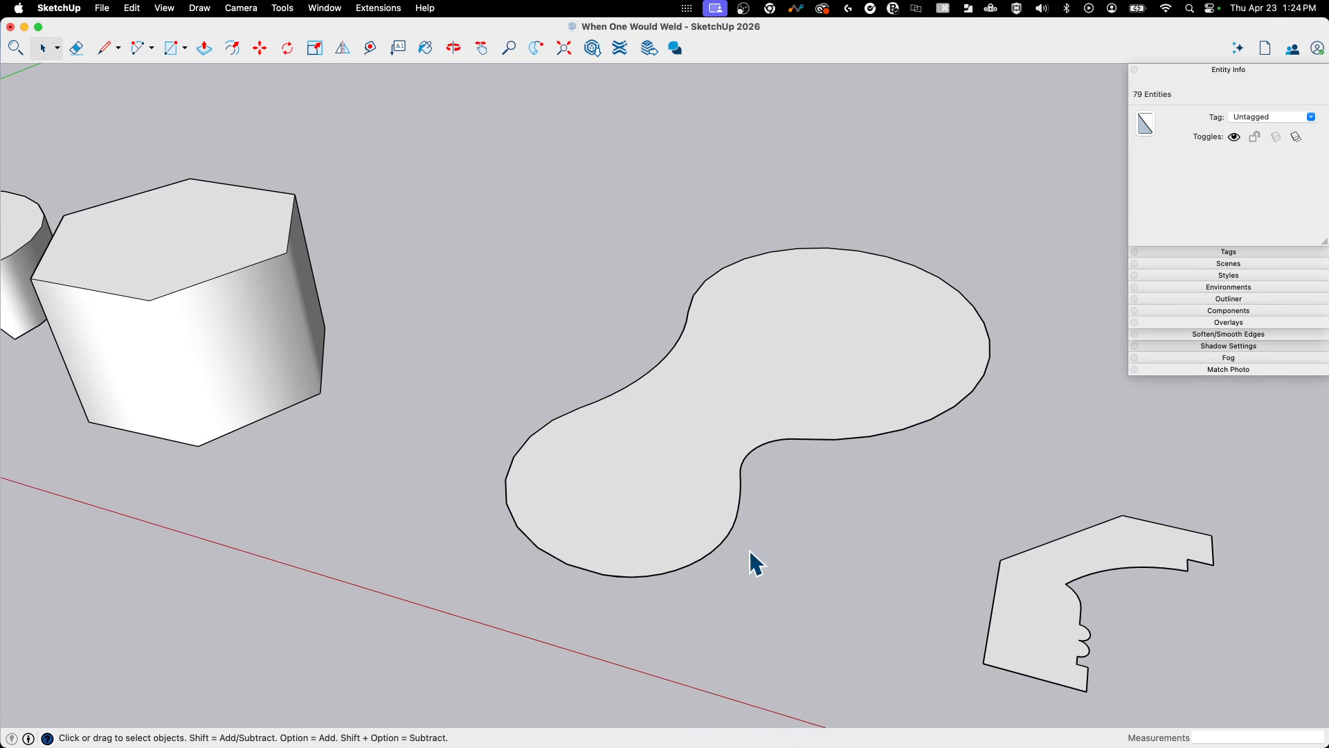
Try extruding the peanut-shaped face upward by about 2' 7 1/16", check its side for seams and undo the extrusion.
click(727, 429)
click(701, 225)
scroll(675, 594, up, 10)
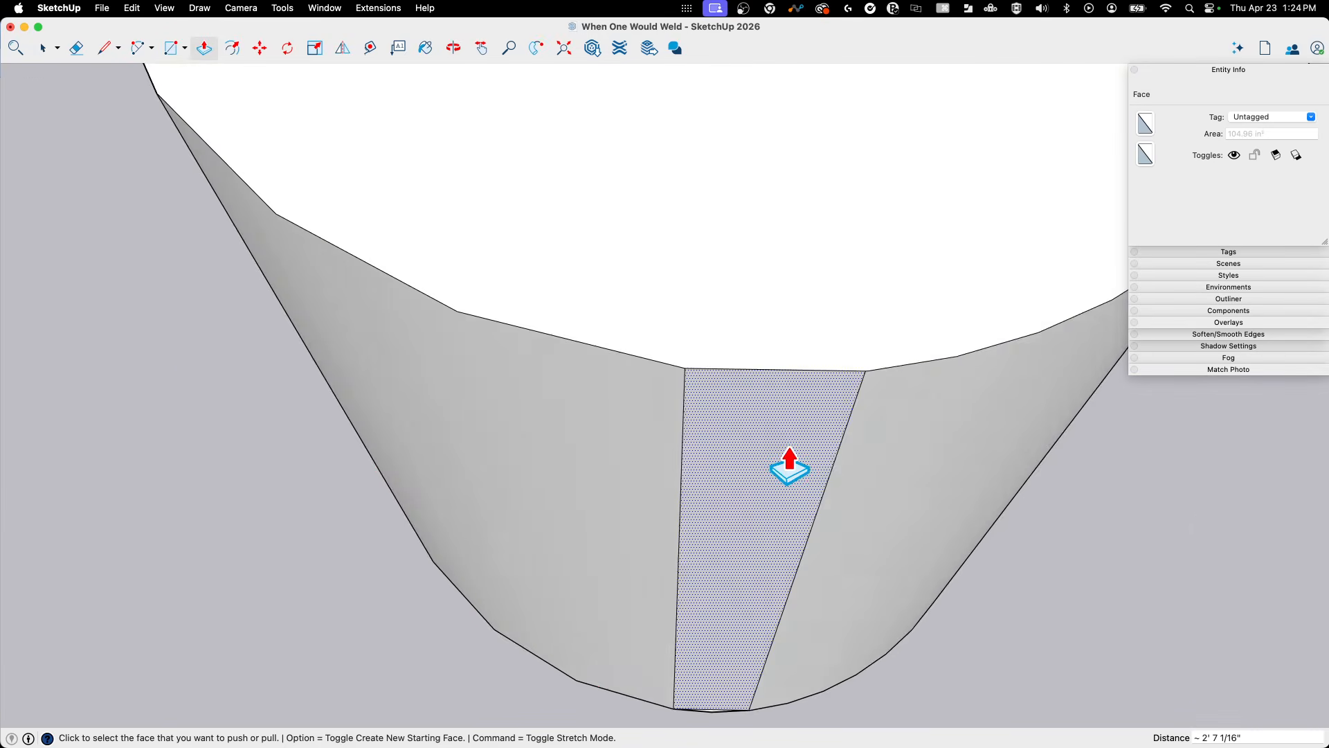
middle_drag(790, 450, 796, 478)
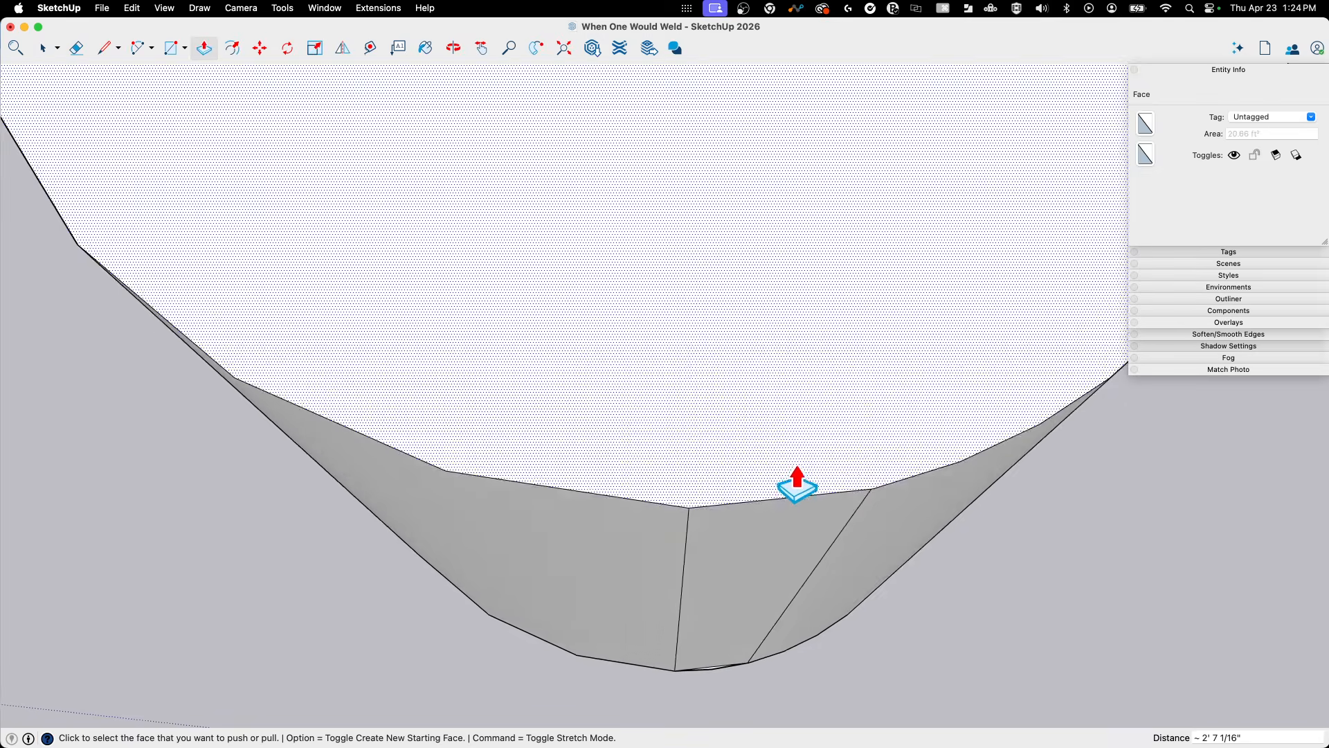
scroll(796, 478, down, 4)
key(space)
key(super+z)
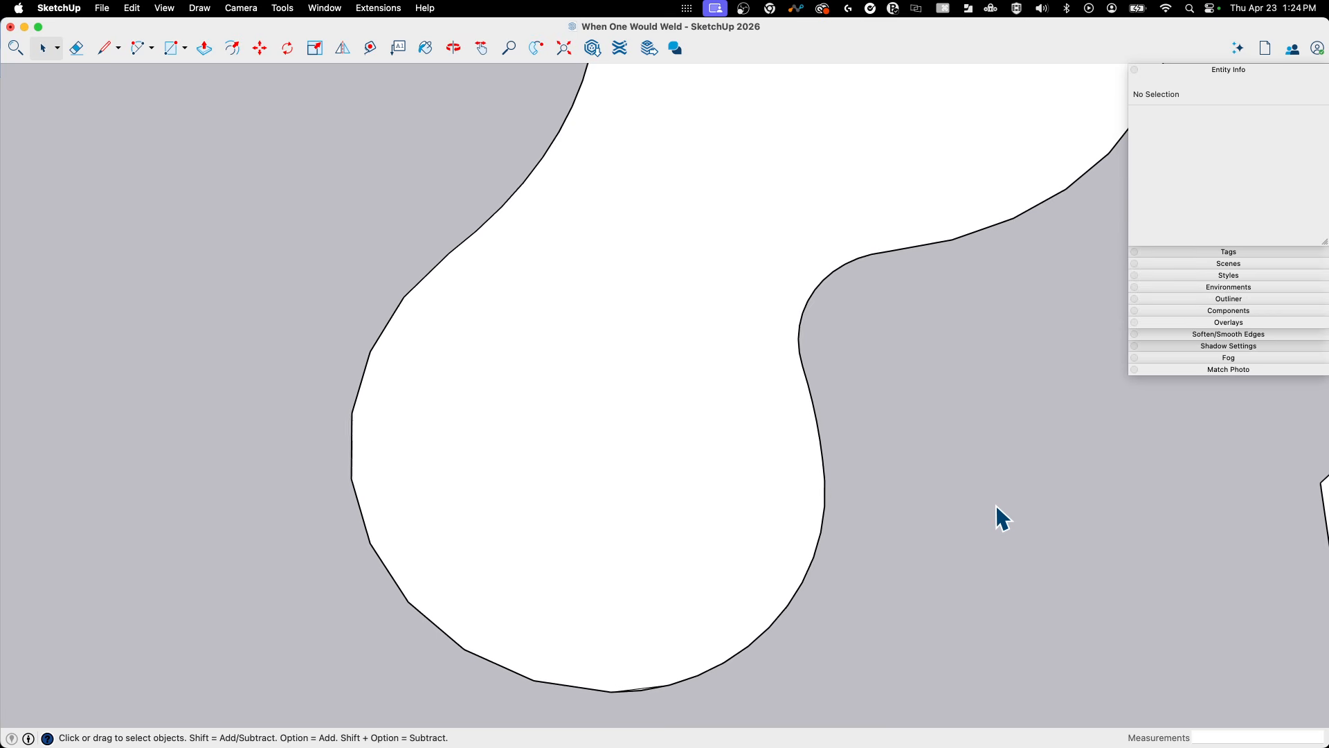
Erase the stray straight edge cutting across the curved boundary of the peanut shape's smaller lobe.
middle_drag(996, 504, 902, 609)
scroll(844, 542, up, 3)
scroll(732, 540, up, 10)
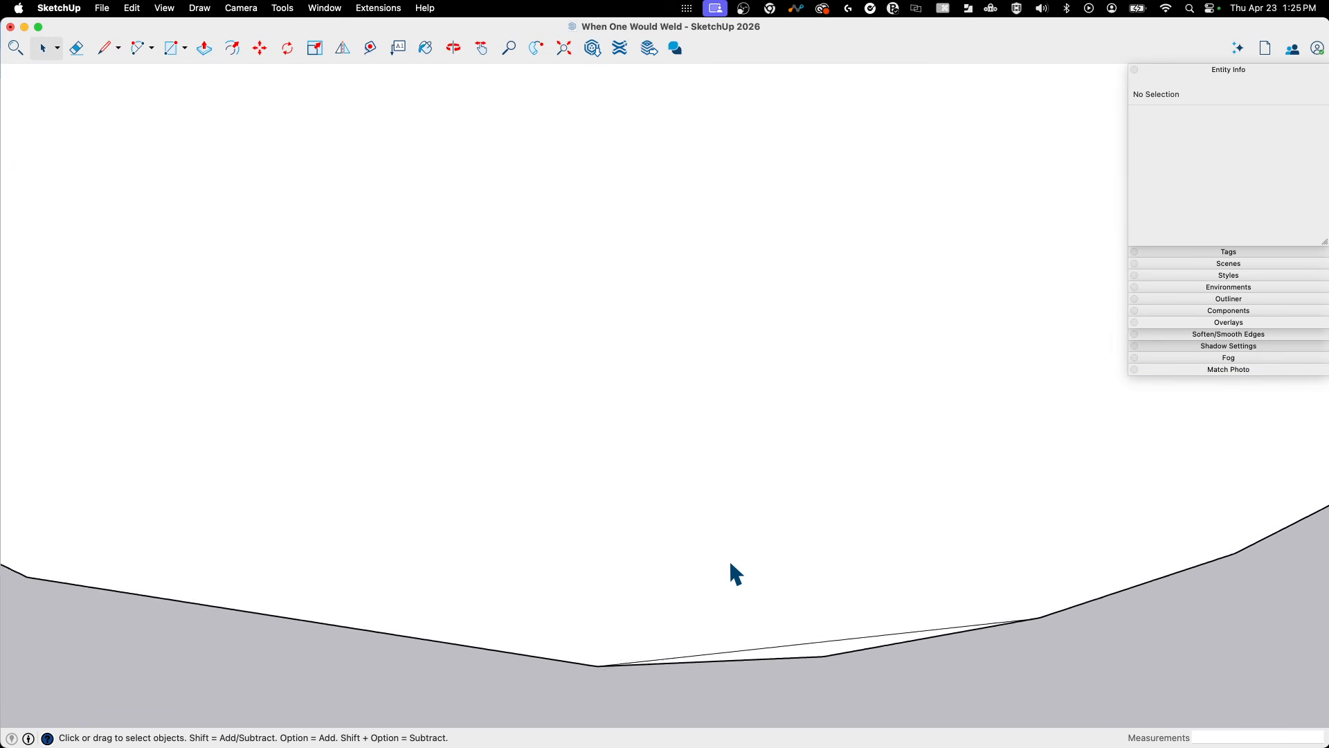
middle_drag(730, 563, 856, 599)
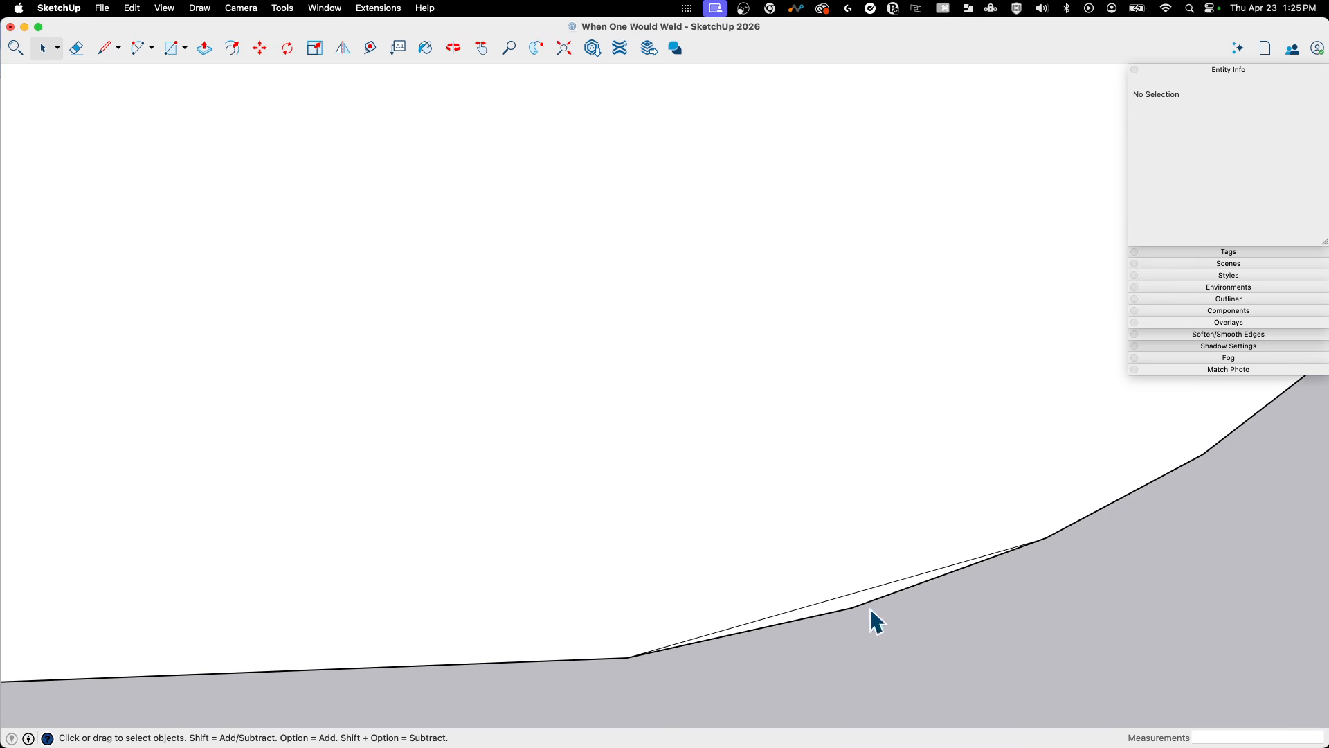
click(853, 595)
scroll(854, 593, down, 10)
key(space)
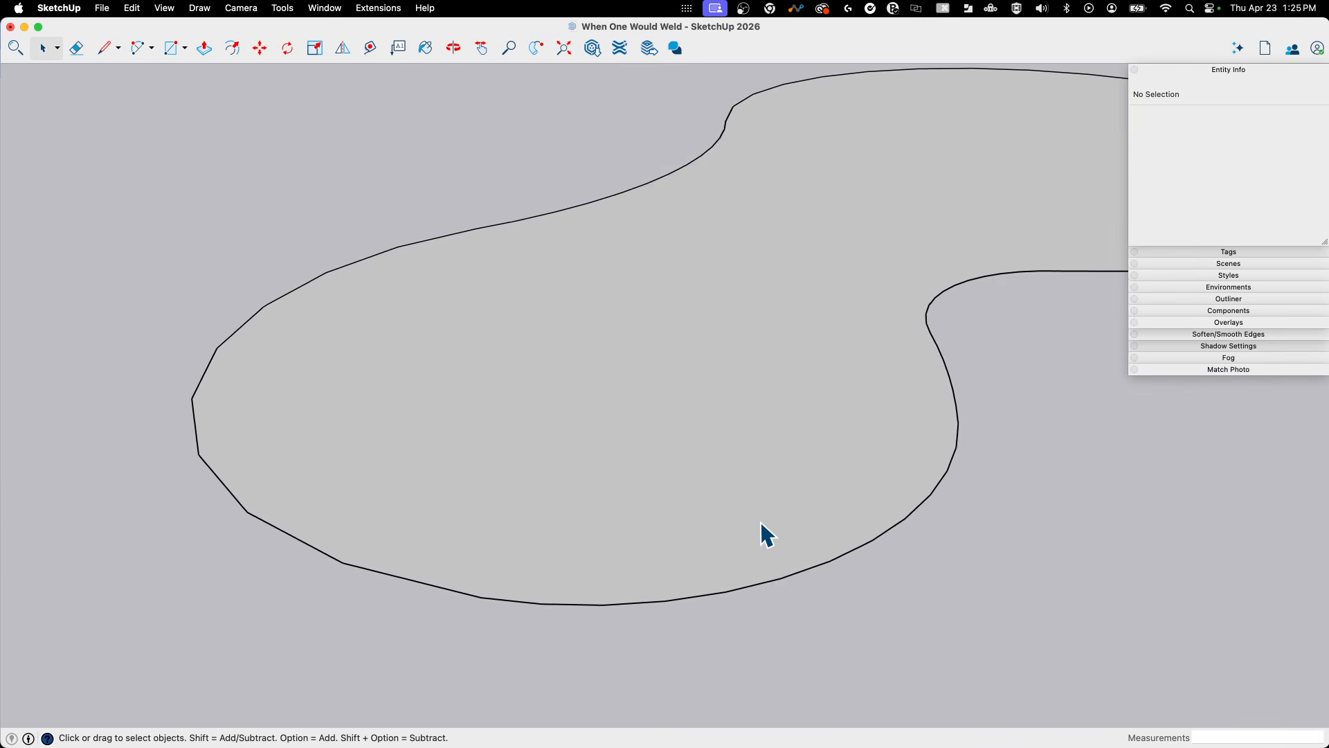
Weld the cleaned-up boundary of the peanut-shaped face into a single curve.
double_click(750, 514)
scroll(750, 513, down, 5)
right_click(649, 504)
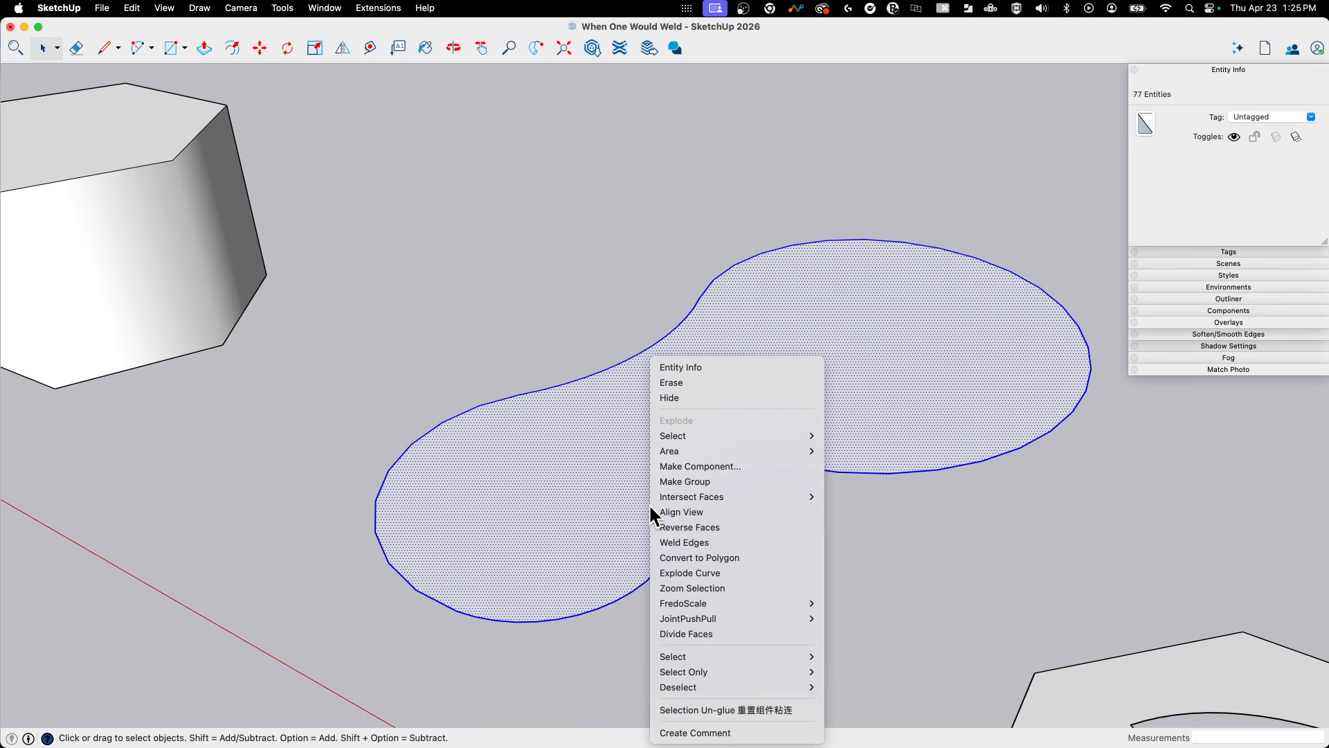
click(714, 538)
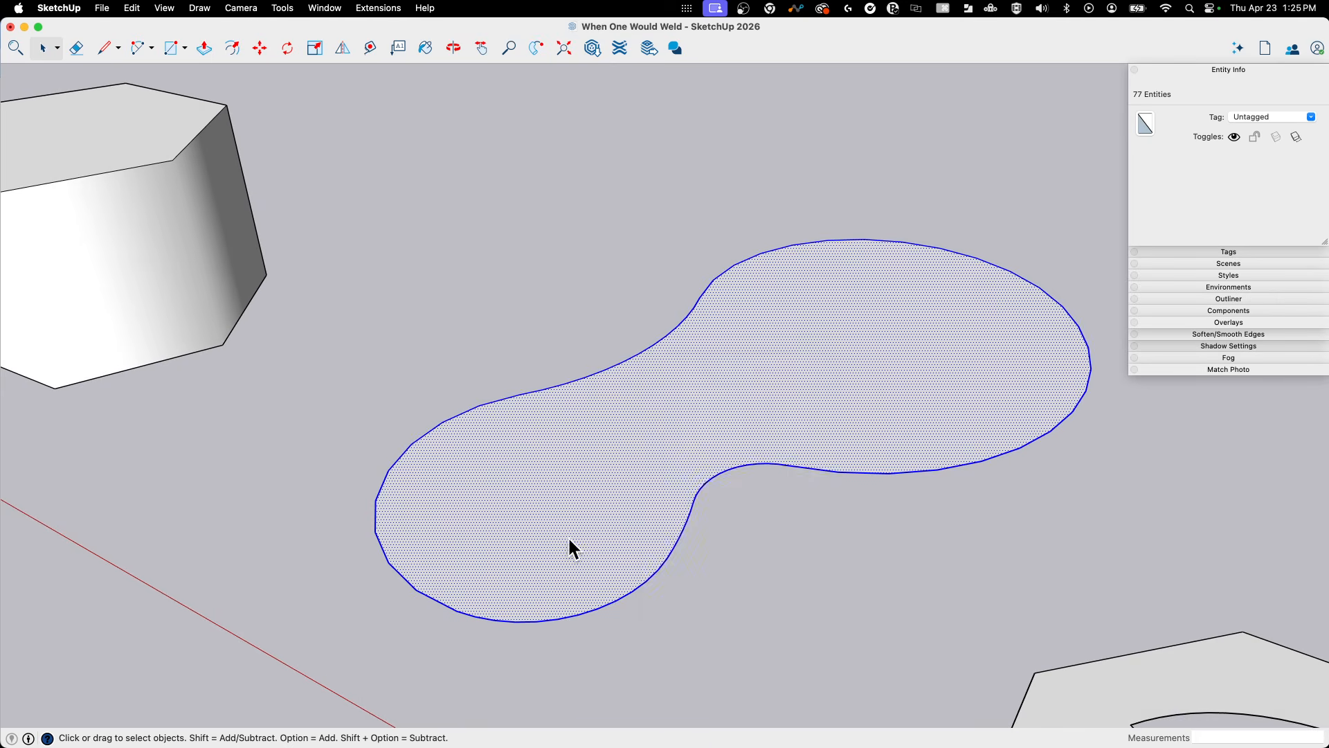
Extrude the welded peanut-shaped face upward into a seamless solid.
key(p)
click(574, 536)
click(580, 313)
middle_drag(580, 313, 906, 374)
Copy the solid's top face across the red axis and extrude the copy upward by about 4' 5 13/16".
key(space)
click(907, 374)
key(m)
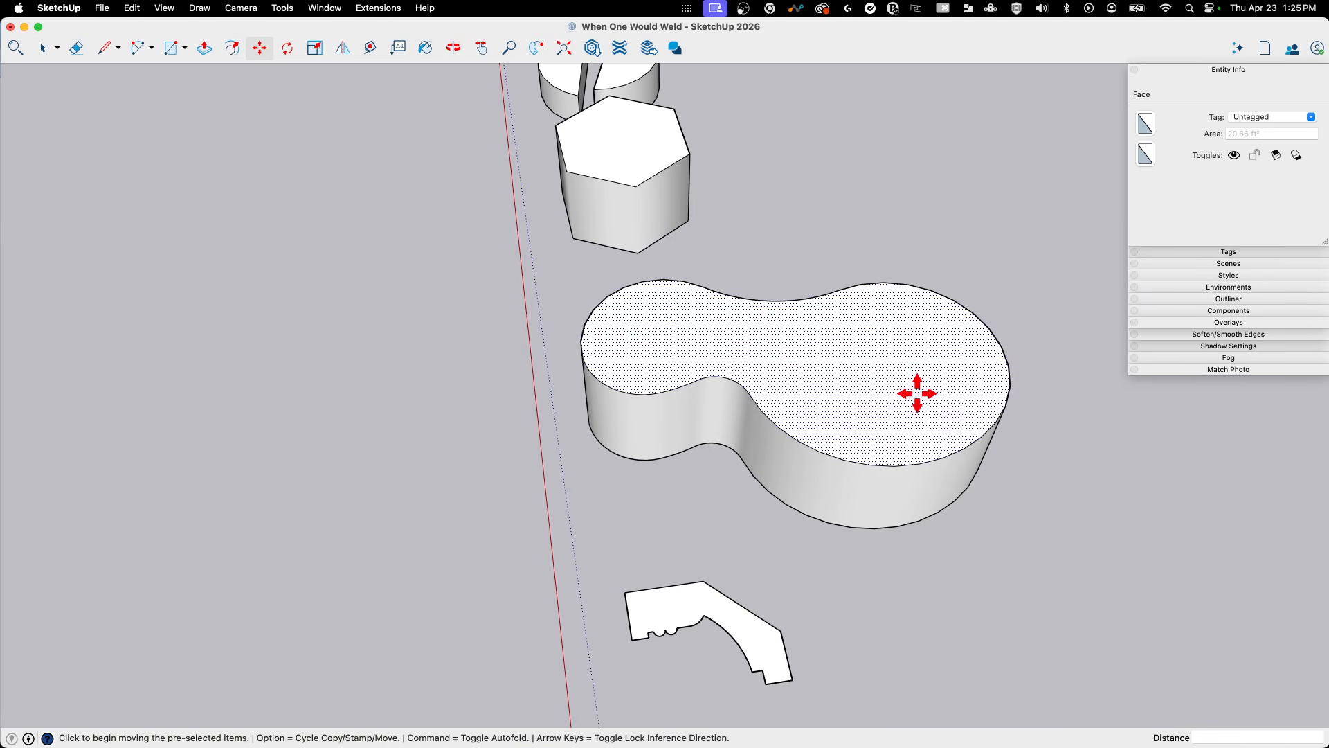
key(alt)
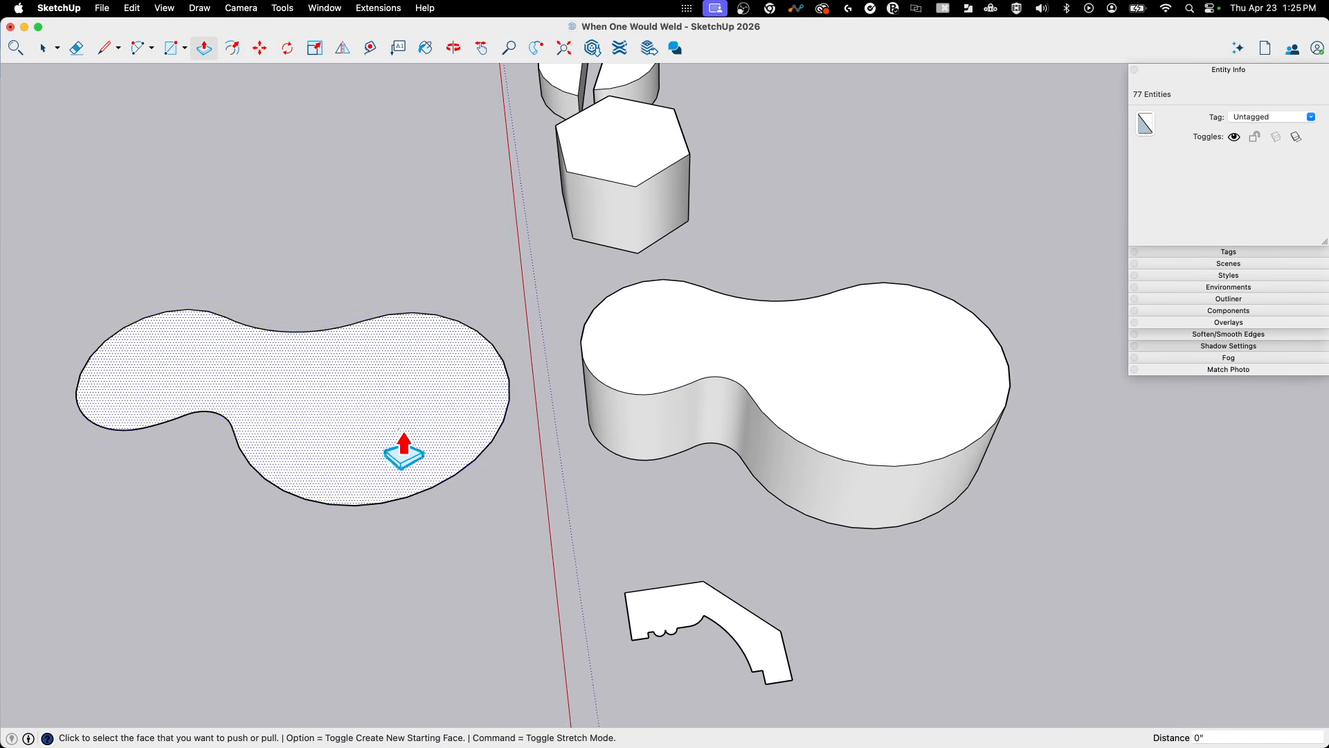
click(404, 451)
click(391, 235)
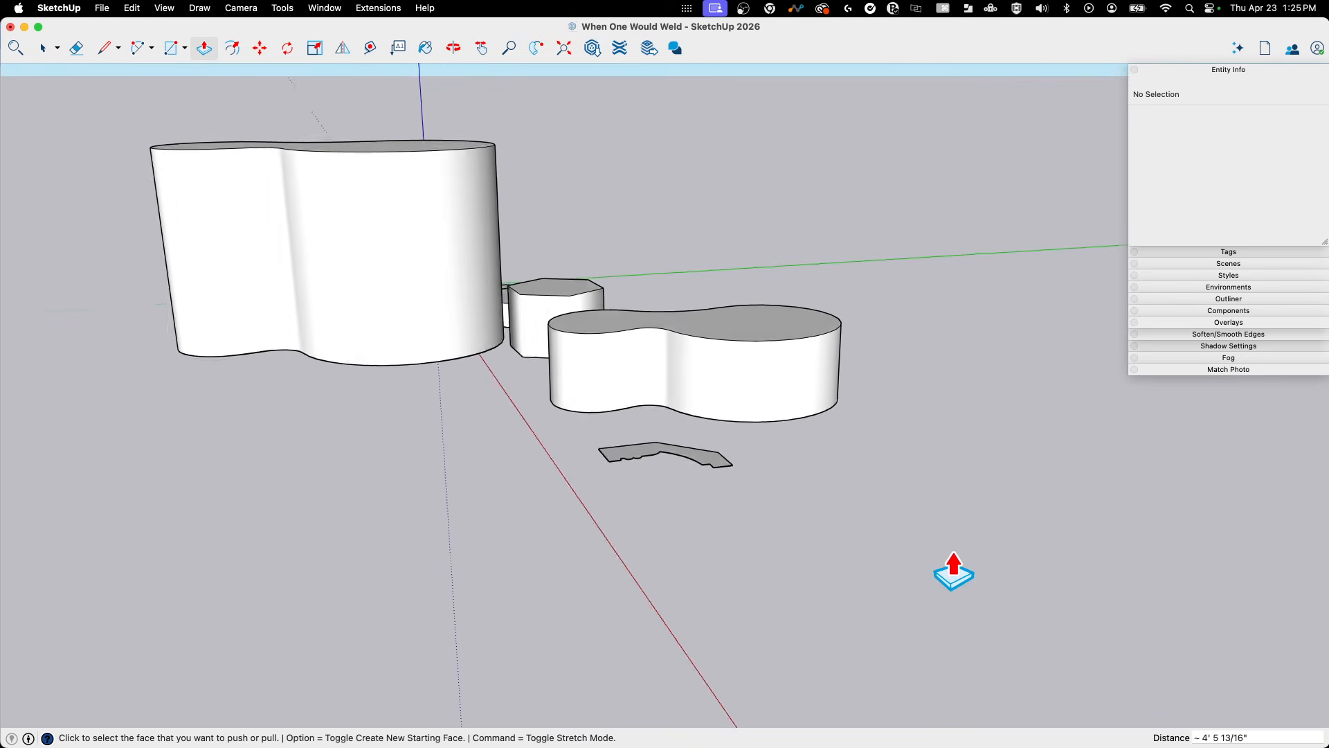
scroll(953, 566, up, 10)
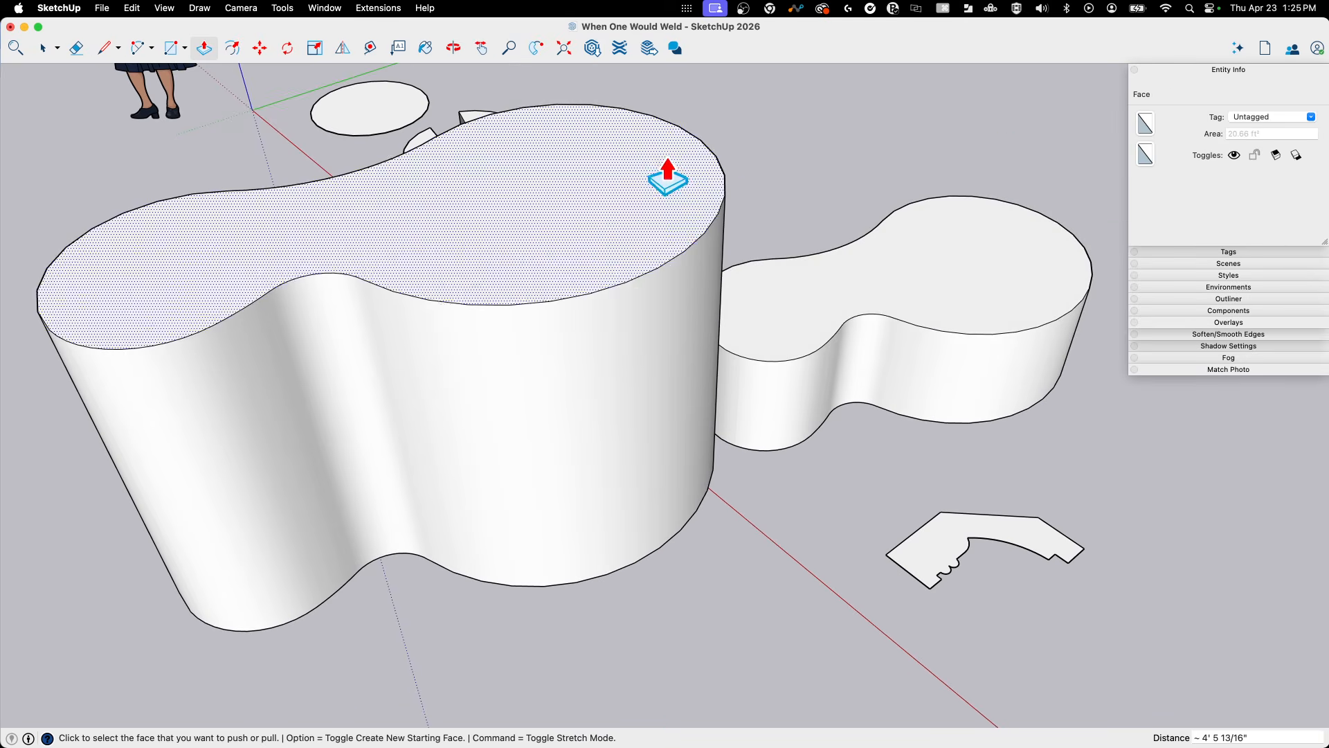
Undo the extrusion and the copy of the peanut-shaped solid's top face.
key(space)
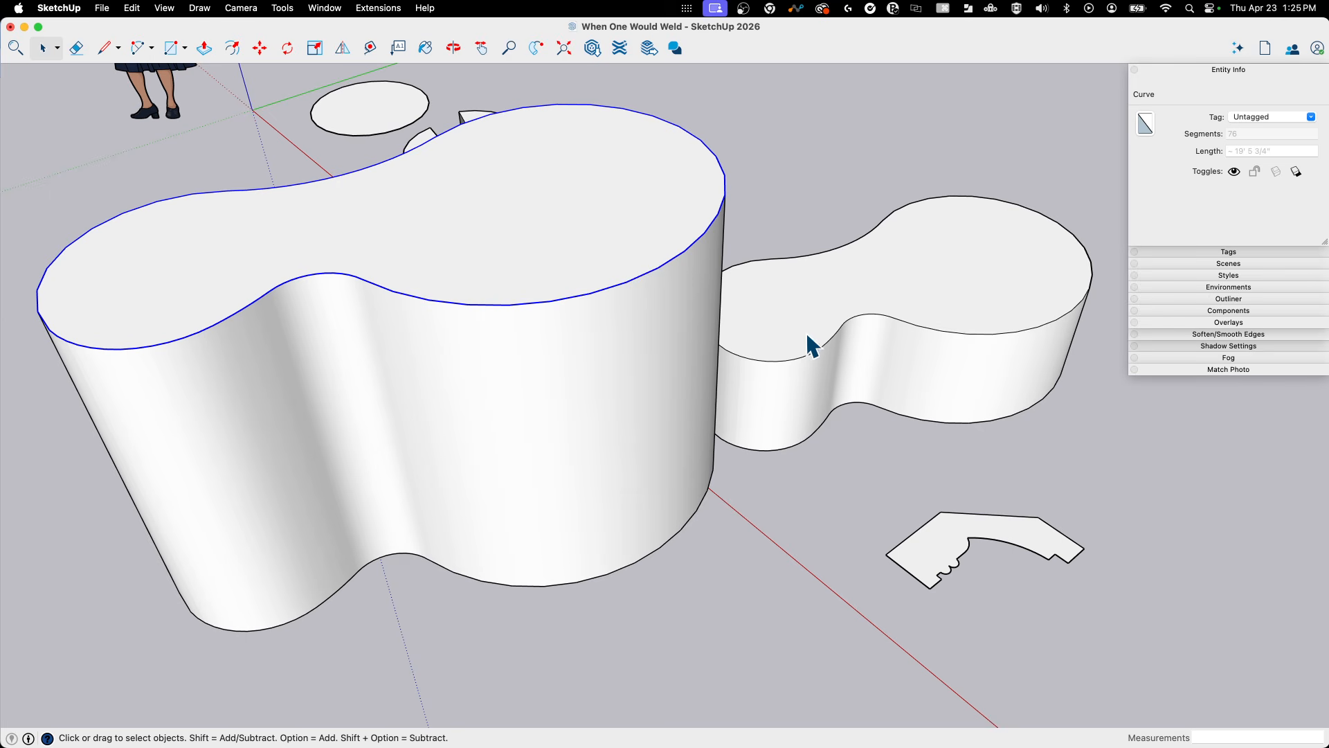
key(super+z)
key(super+z)
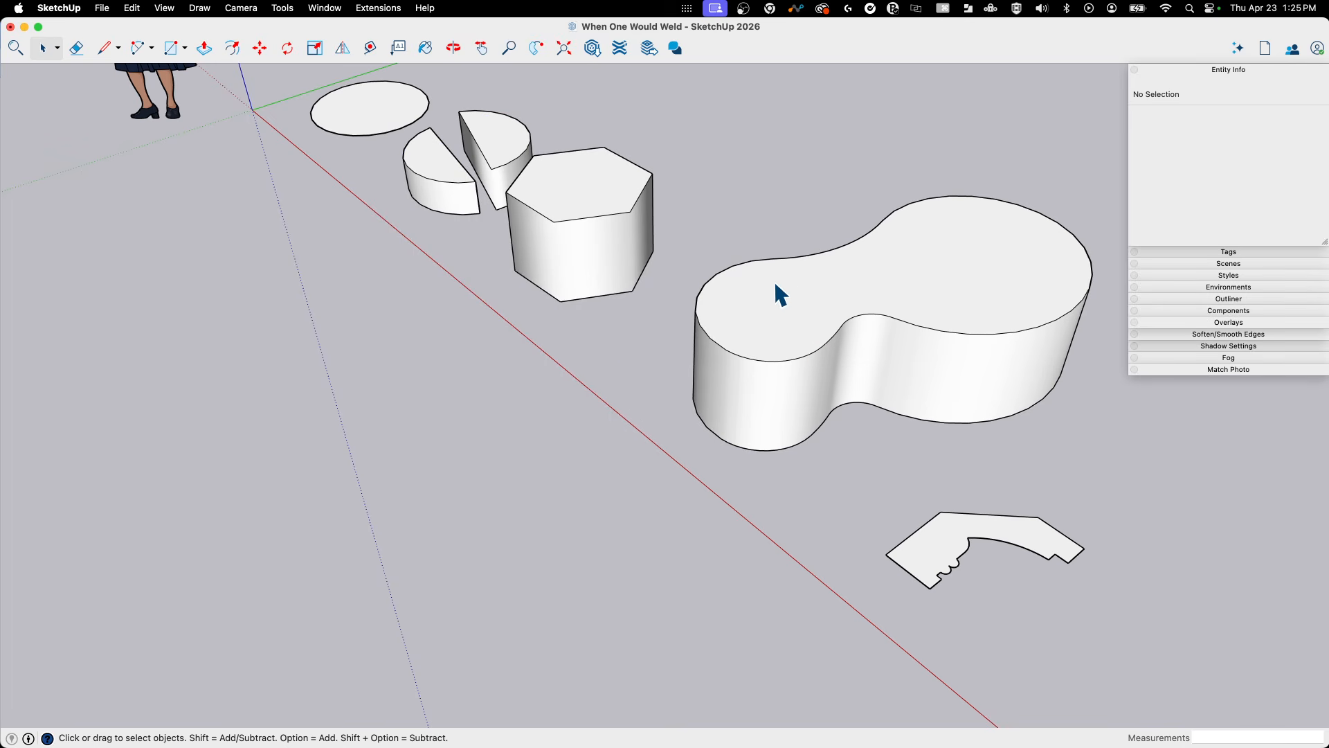
Try extruding the unwelded moulding profile upward to examine the vertical edges along its arcs and notches.
scroll(819, 258, up, 6)
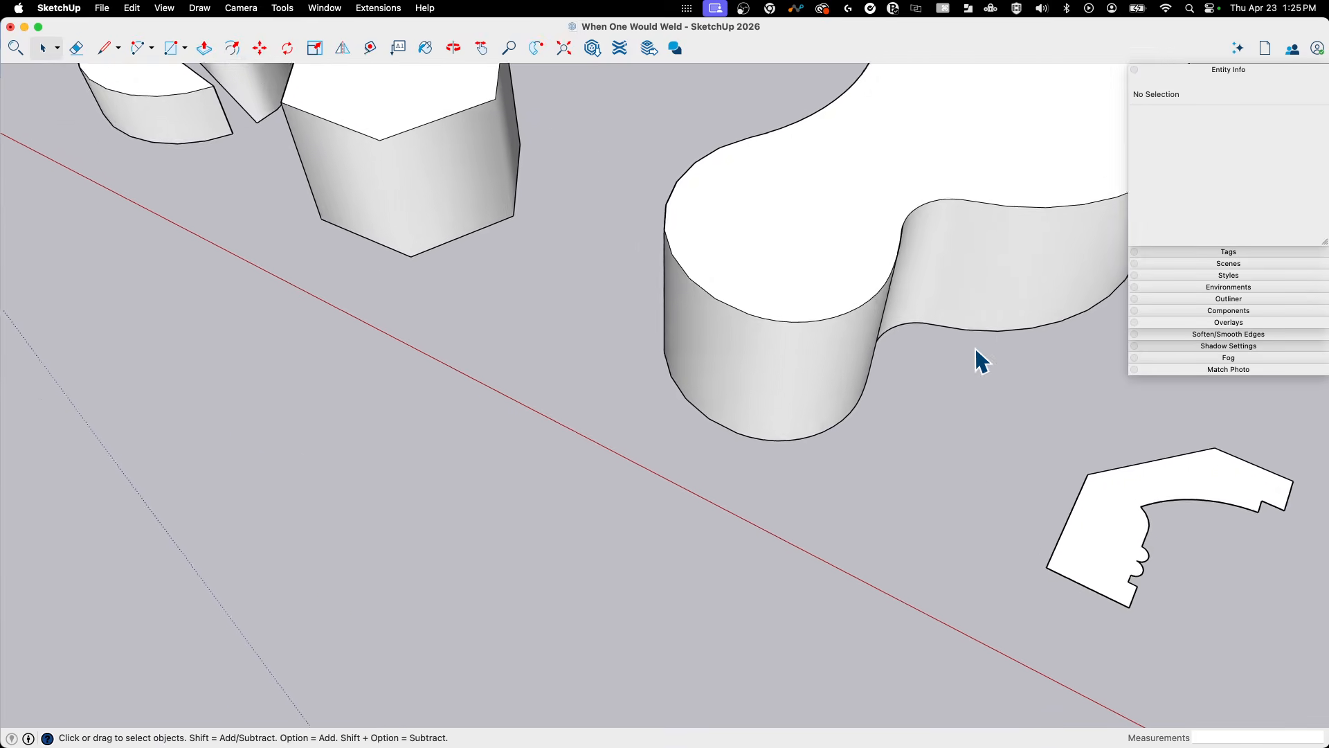
middle_drag(975, 348, 882, 388)
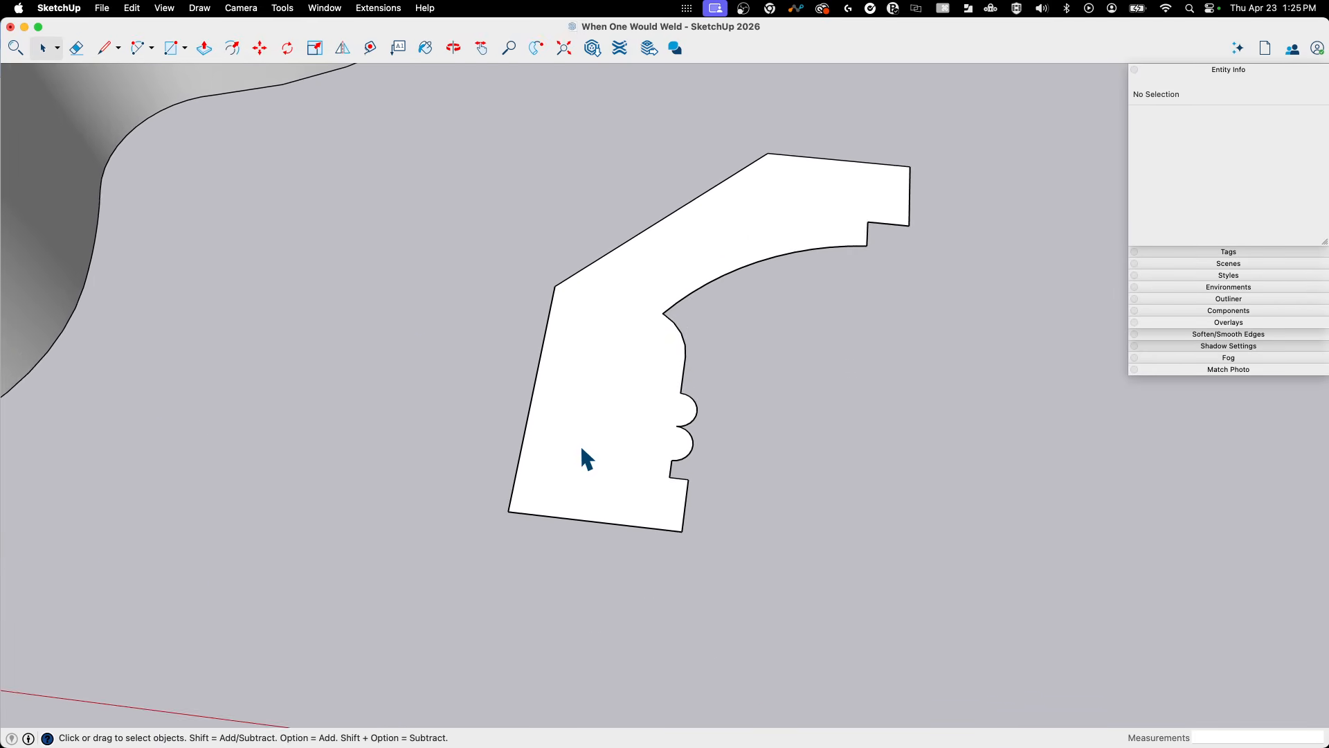
middle_drag(712, 259, 558, 183)
key(p)
click(554, 111)
middle_drag(555, 111, 666, 162)
key(space)
scroll(775, 347, up, 5)
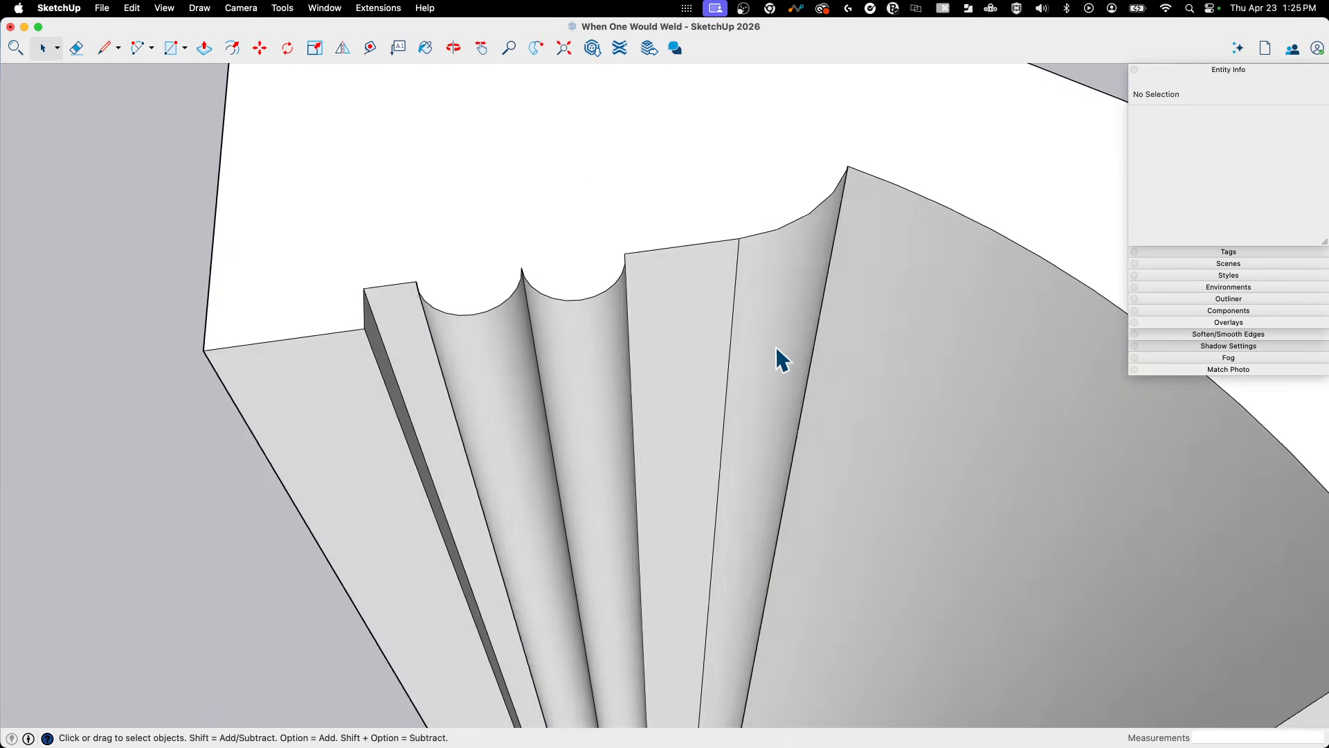
middle_drag(775, 346, 790, 148)
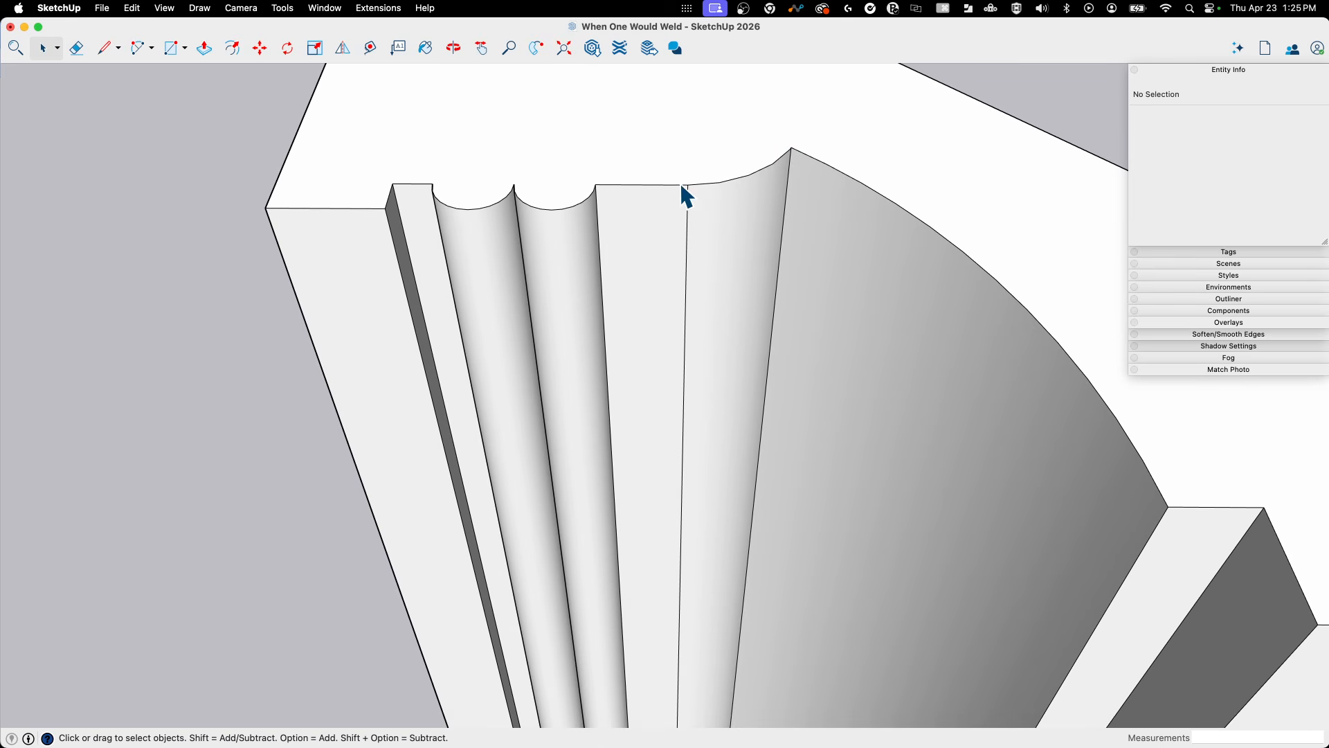
middle_drag(629, 185, 547, 266)
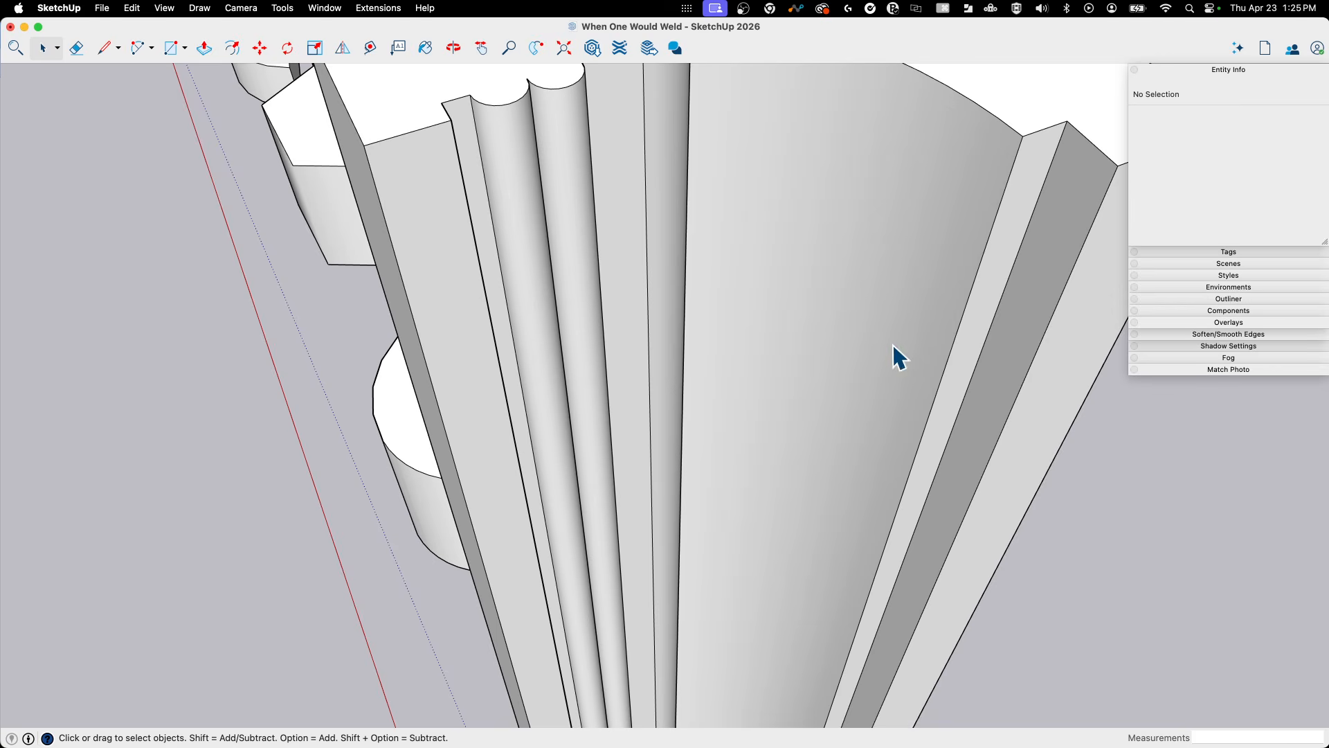
key(super+z)
Weld the entire outline of the moulding profile into a single curve.
middle_drag(937, 325, 534, 161)
drag(800, 447, 801, 447)
scroll(710, 289, up, 3)
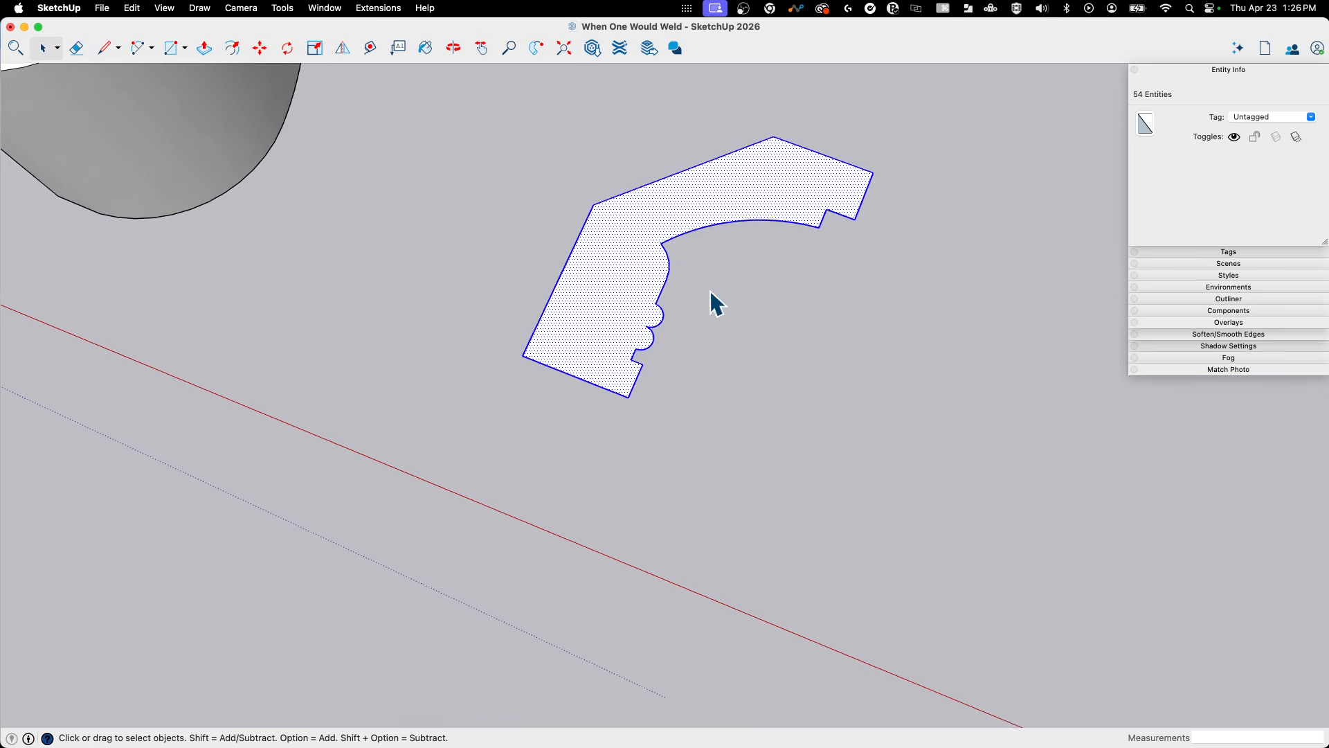
right_click(658, 252)
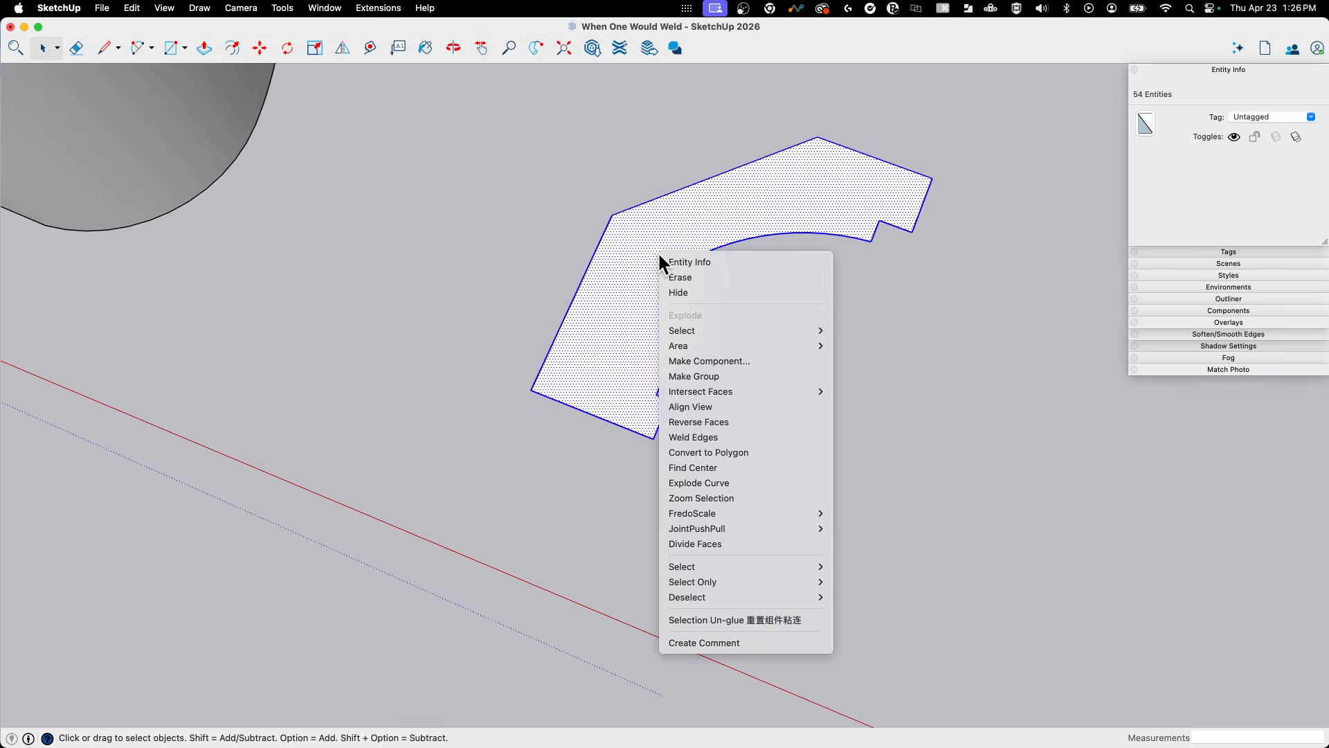
click(736, 435)
Extrude the fully welded moulding profile upward about 4' 7", examine its corners, and undo both the extrusion and the weld.
middle_drag(733, 427, 593, 356)
key(p)
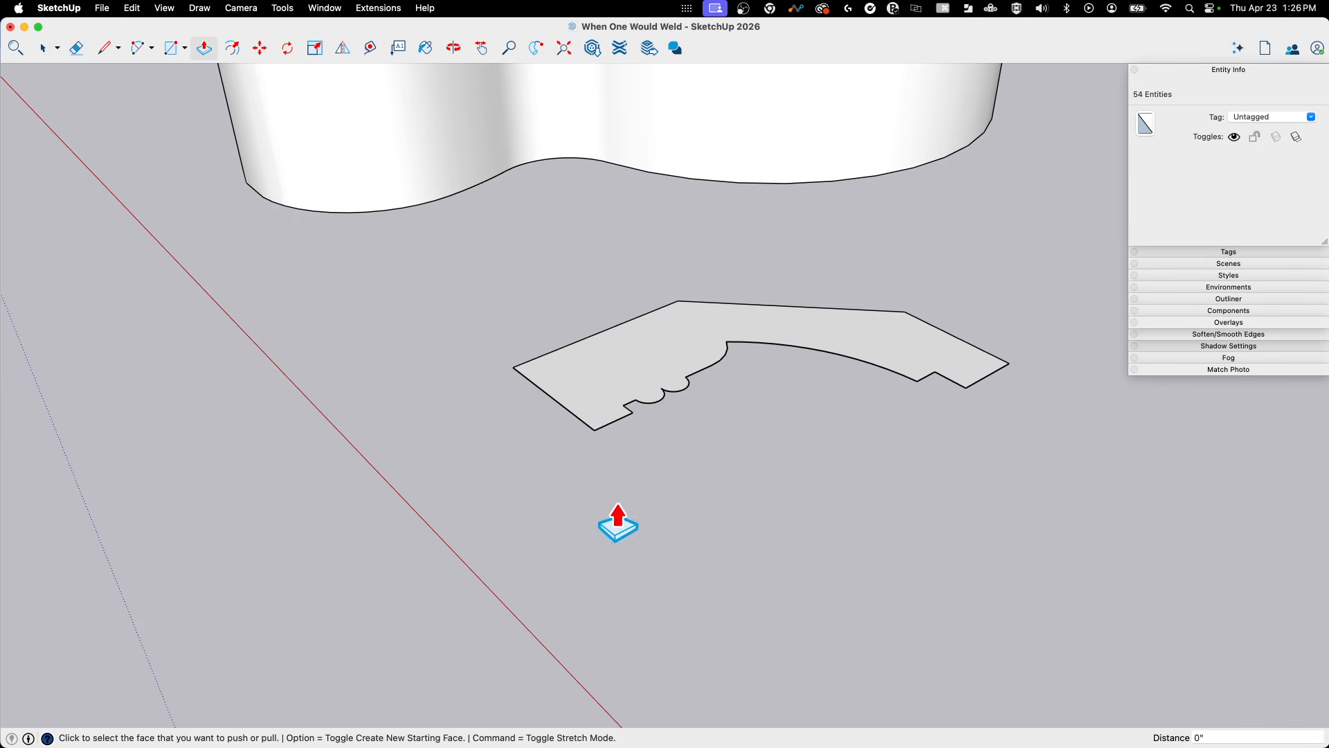
click(589, 425)
scroll(606, 104, down, 5)
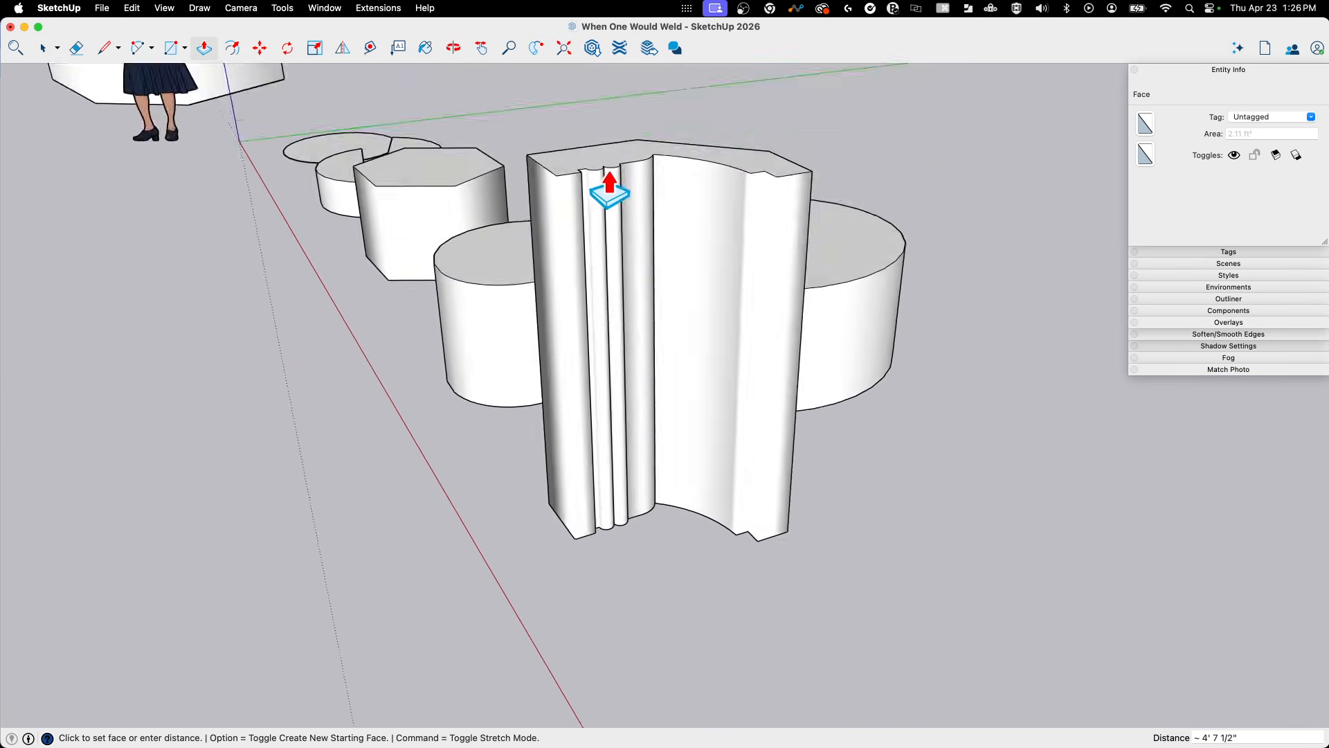
click(604, 211)
scroll(765, 202, up, 5)
key(space)
middle_drag(762, 232, 549, 330)
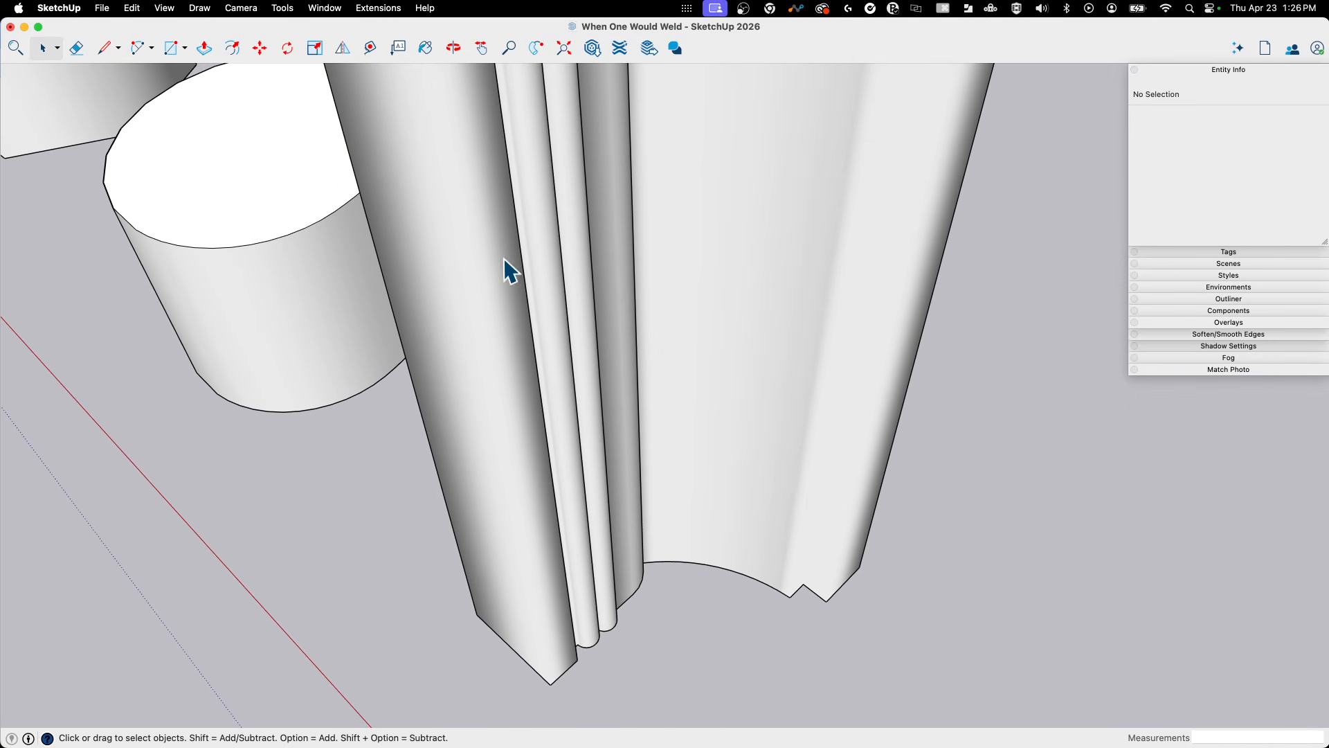
middle_drag(418, 331, 788, 274)
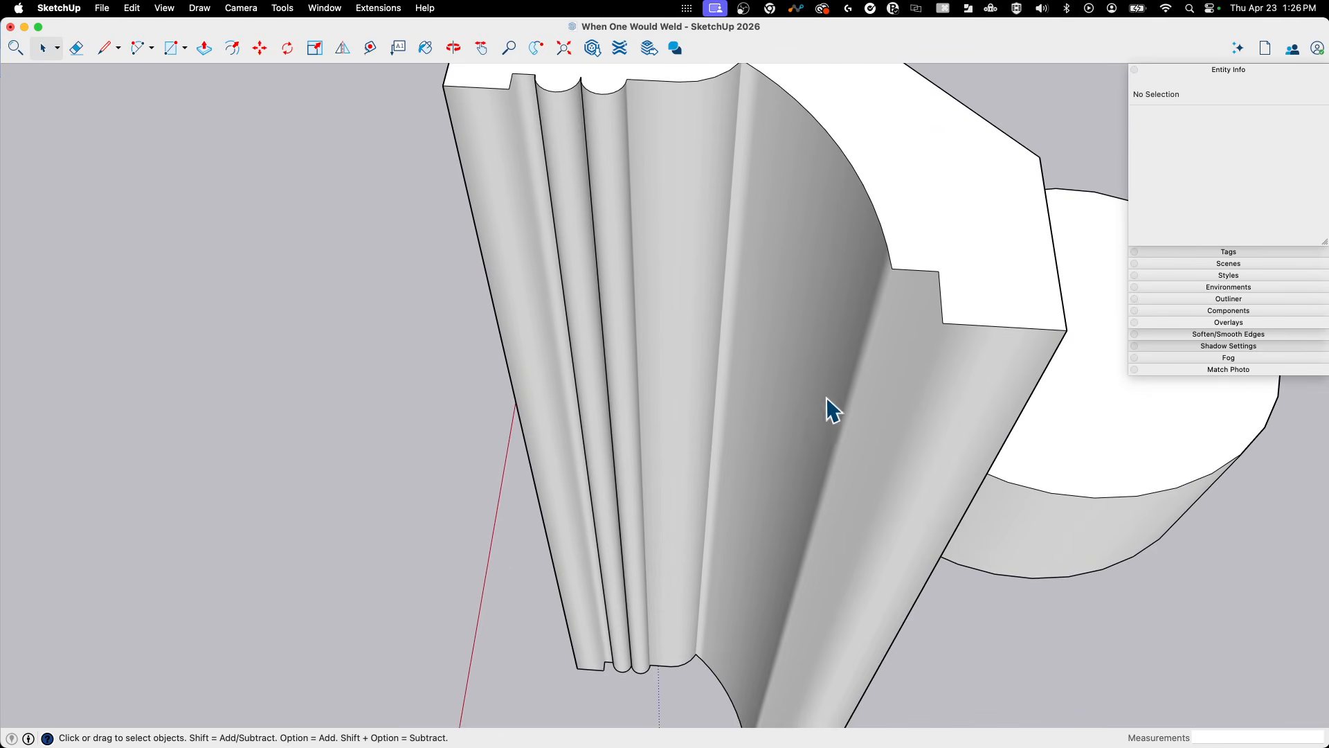
key(super+z)
Try extruding the unwelded moulding profile about 2' 4 3/8" to locate the seam between the short arc and its adjoining straight edge.
middle_drag(828, 405, 549, 360)
key(p)
click(564, 386)
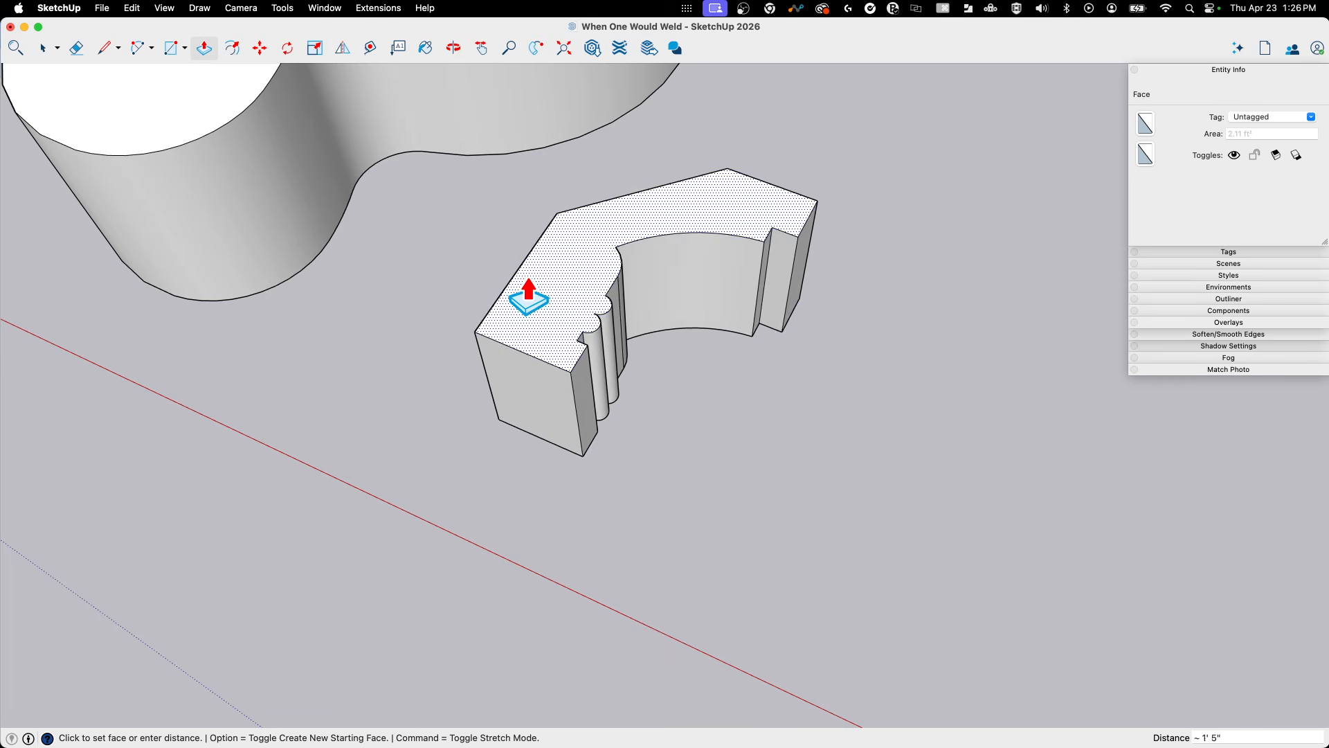
click(487, 225)
middle_drag(487, 225, 614, 287)
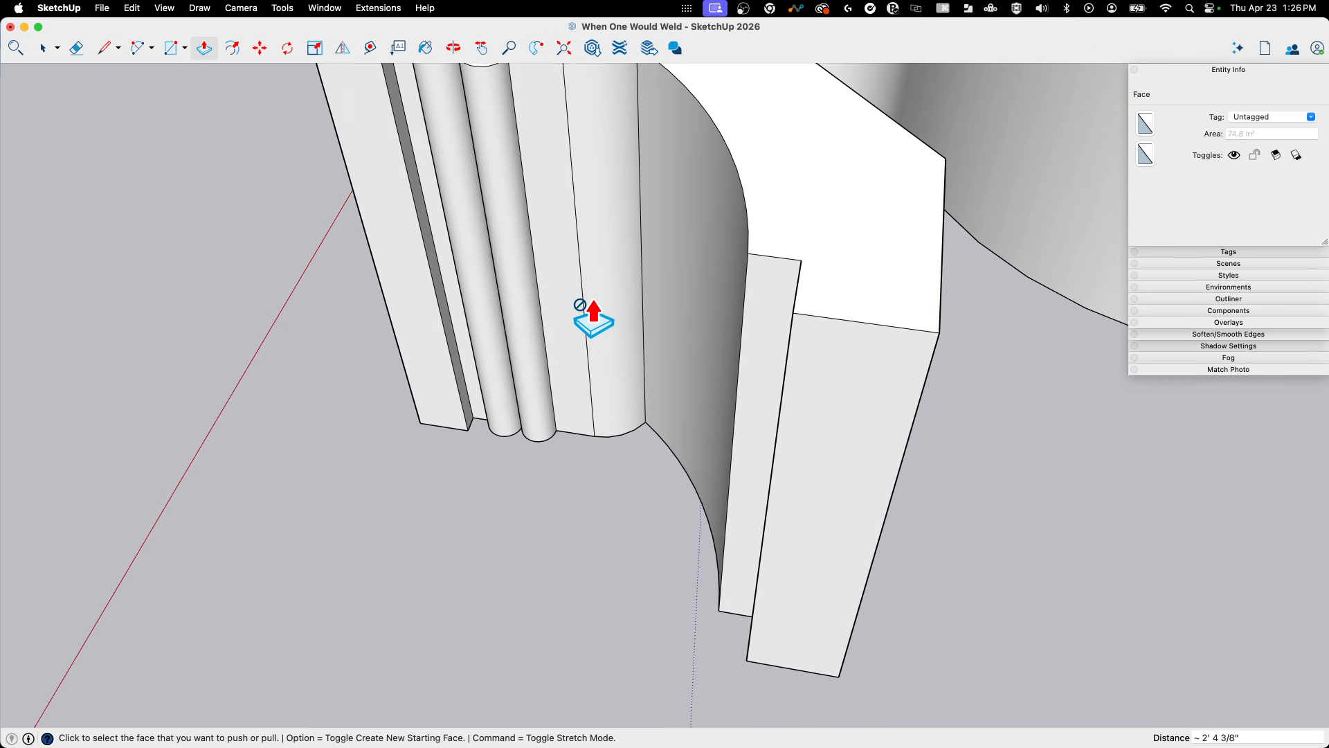
key(super+z)
Weld only the moulding profile's short arc and its adjoining straight edge into one curve.
key(space)
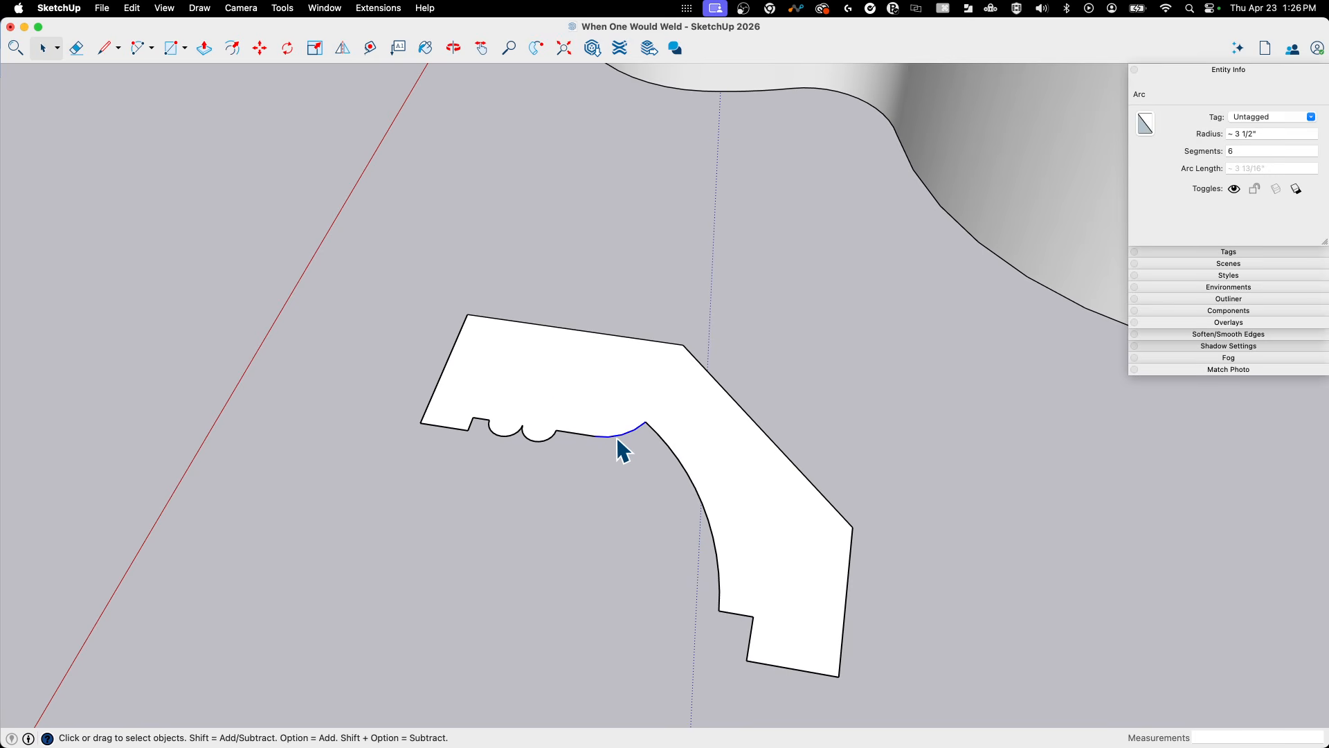
right_click(583, 436)
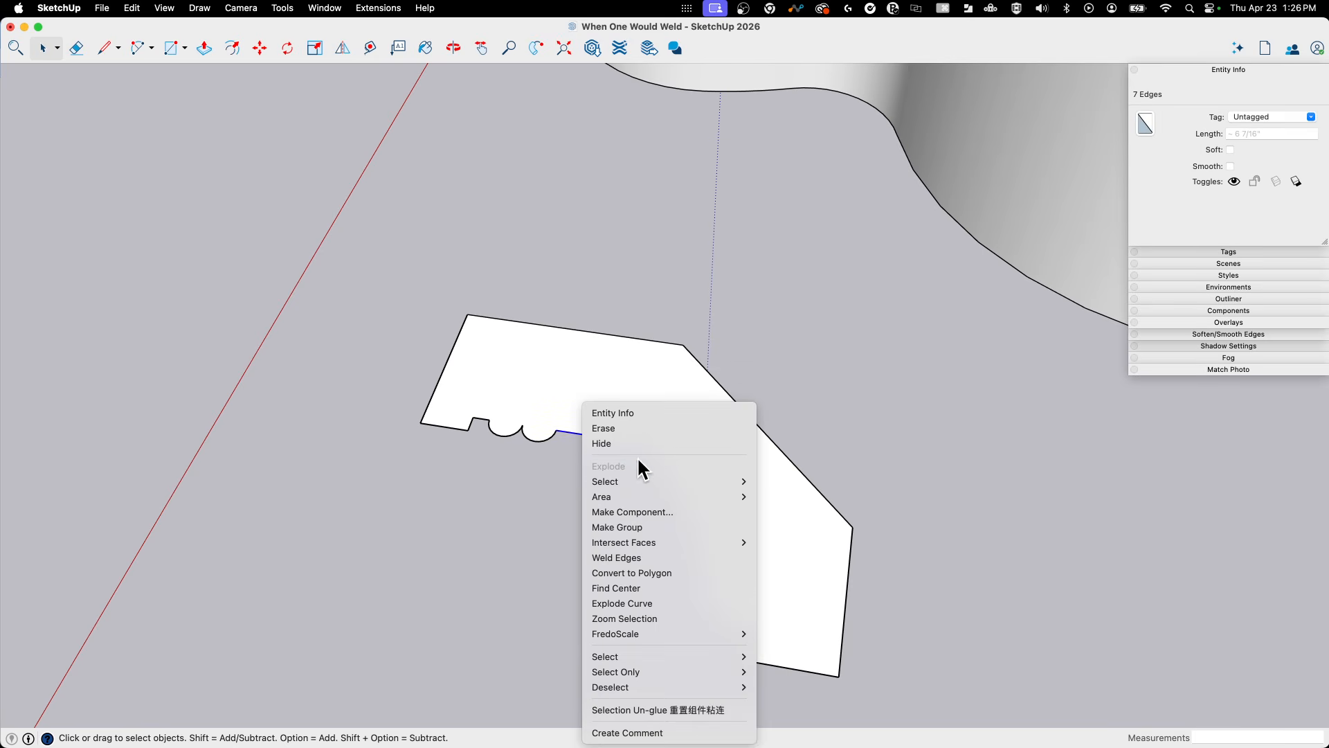
click(631, 556)
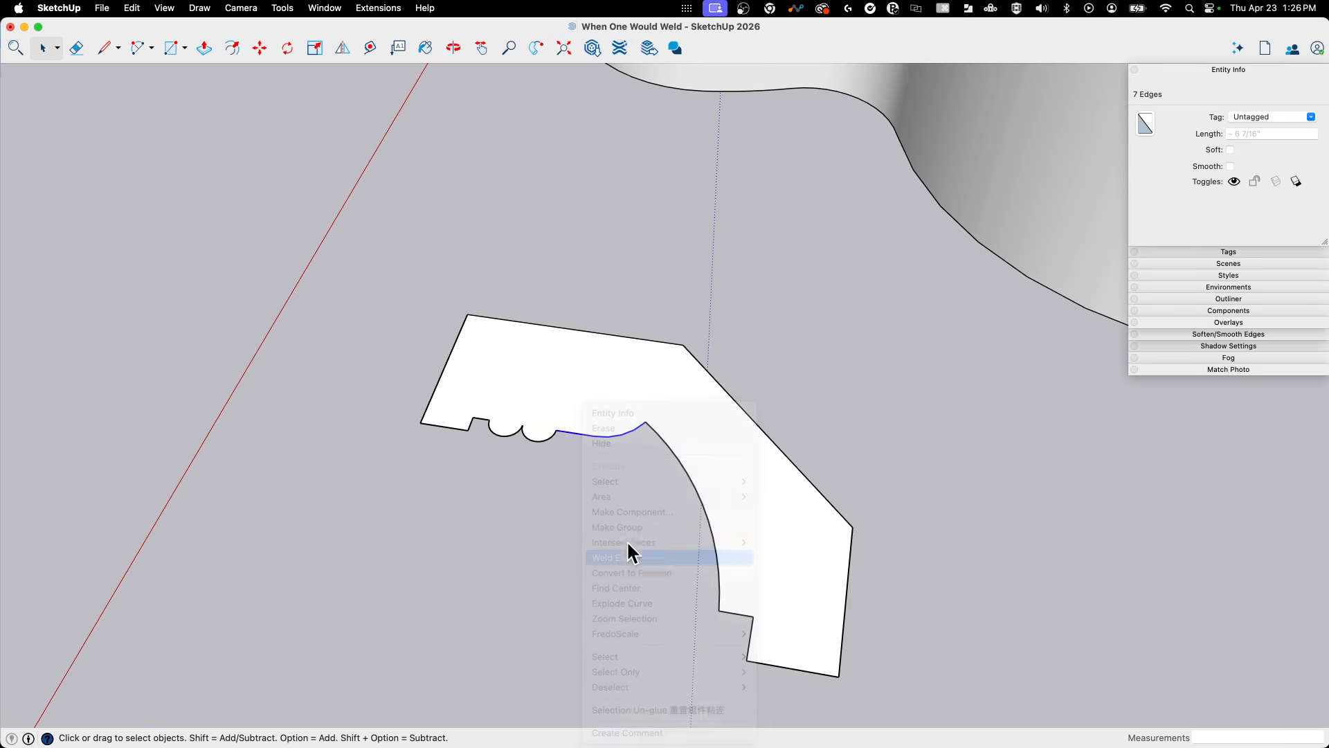
Extrude the partially welded moulding profile upward into a solid.
middle_drag(614, 484, 513, 333)
key(p)
click(510, 359)
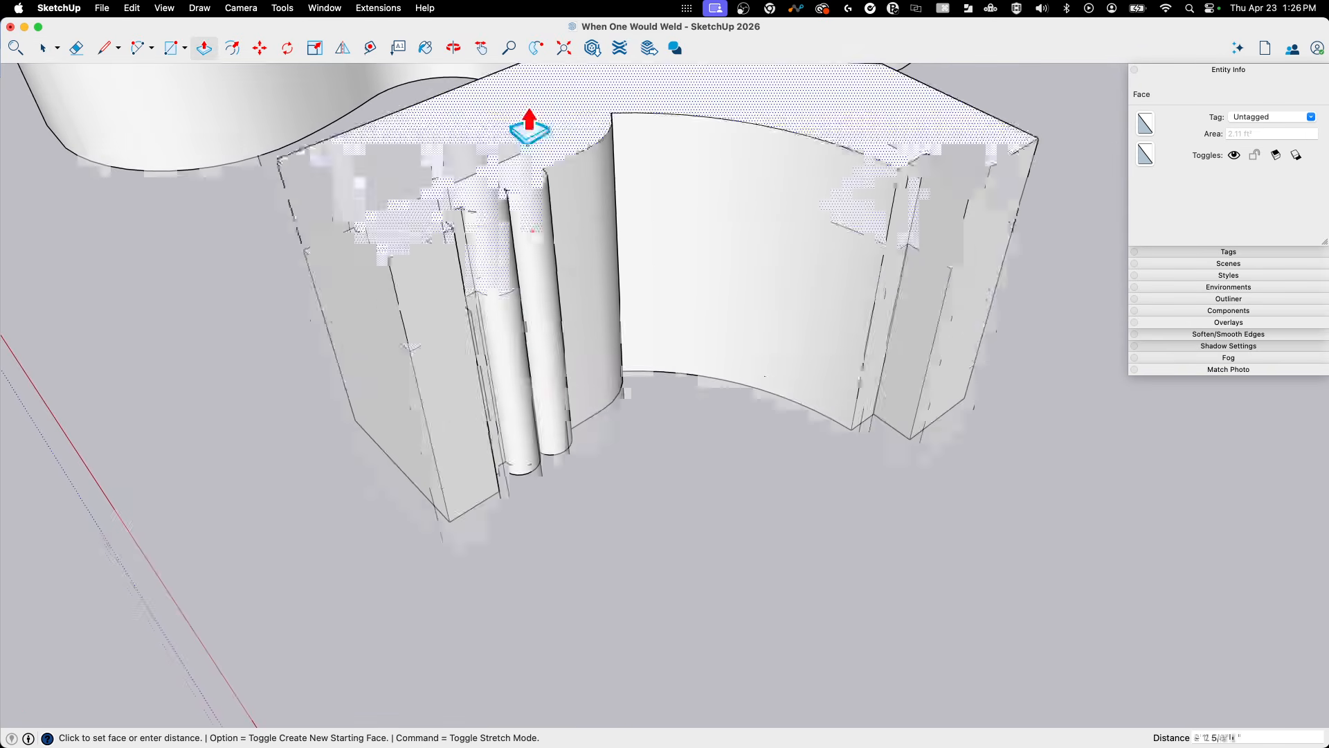
click(522, 211)
middle_drag(522, 211, 671, 538)
key(space)
Extrude the circle near the origin upward about 2' 9 1/4" into a cylinder.
scroll(685, 530, down, 10)
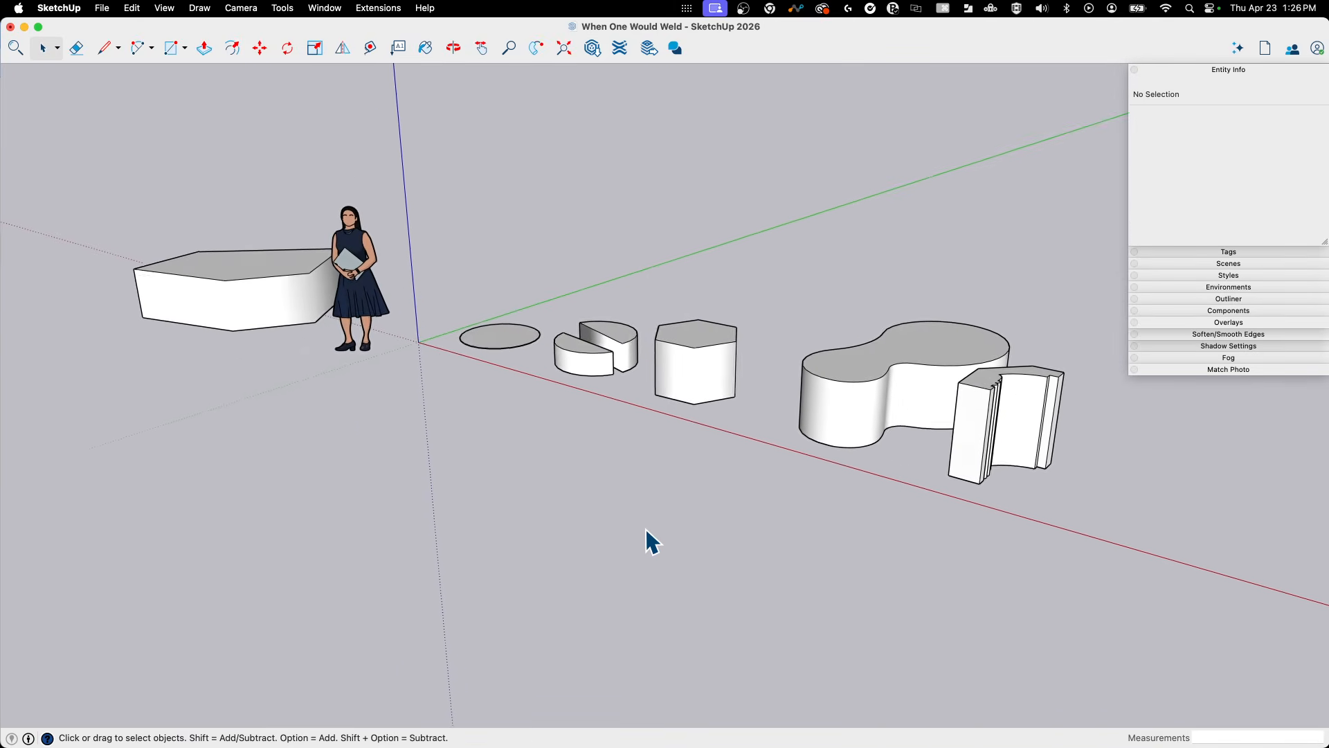
key(p)
click(479, 337)
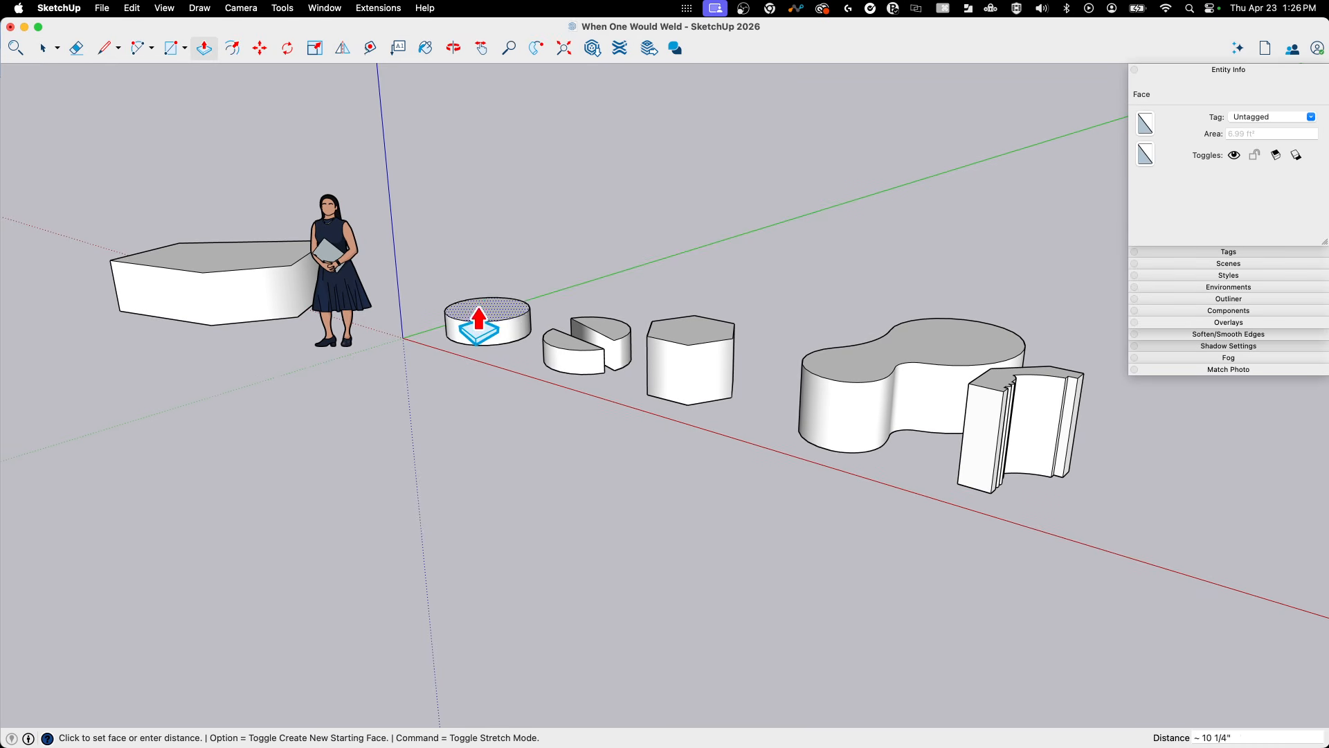
click(475, 214)
key(space)
middle_drag(1053, 333, 476, 285)
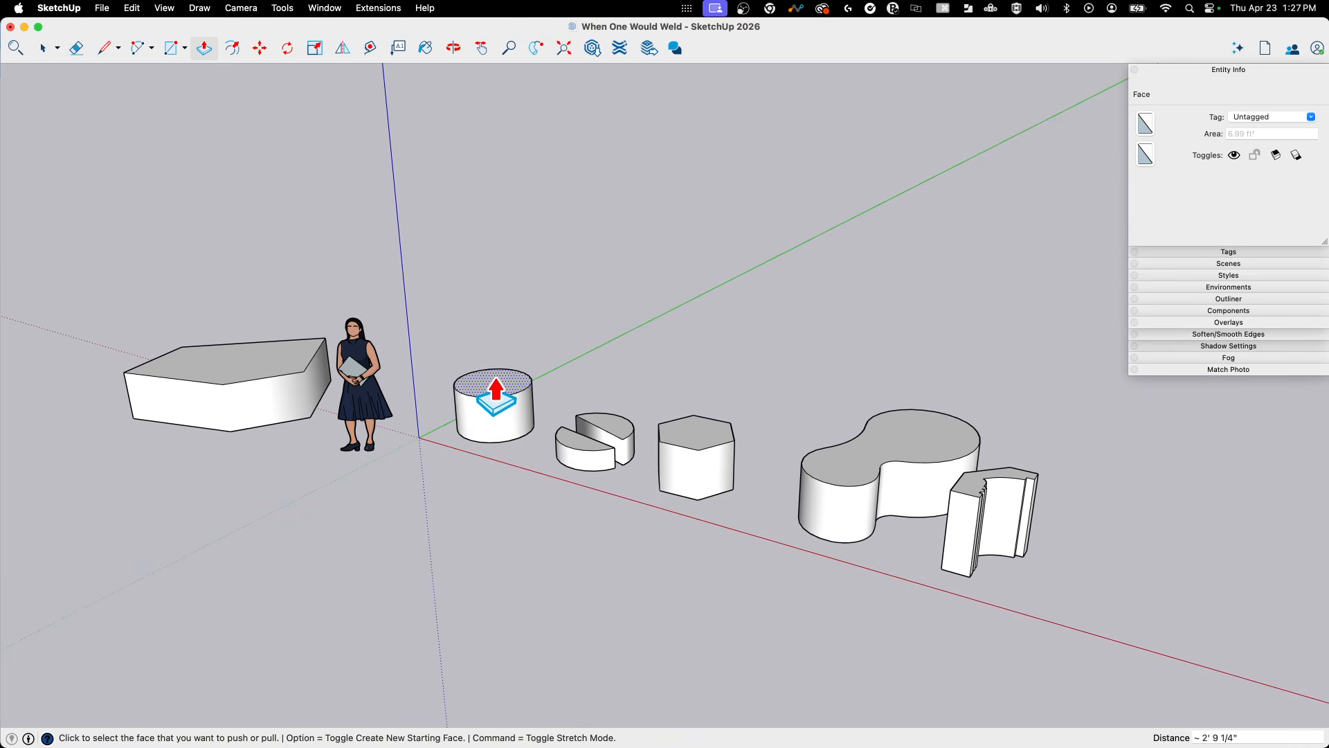
key(space)
Check whether the cylinder's top circle edge offers a weld option.
scroll(540, 313, up, 5)
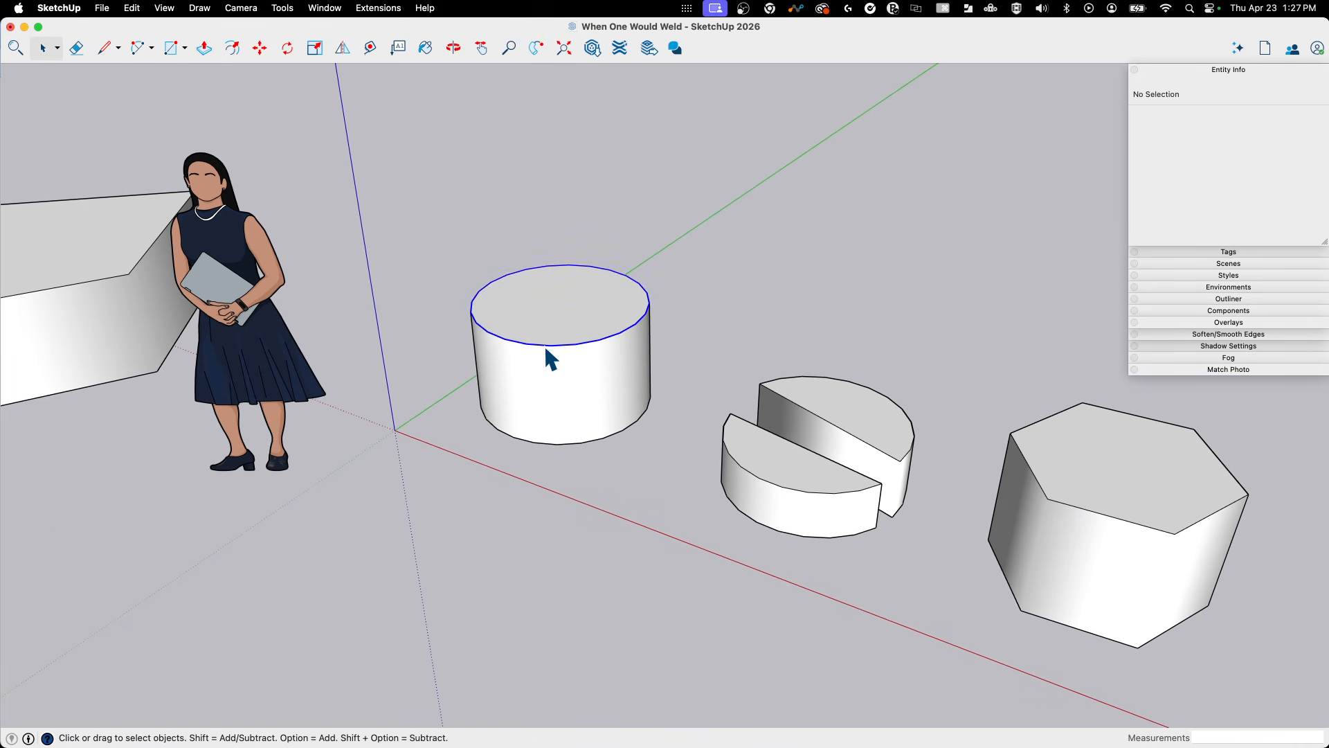
right_click(546, 352)
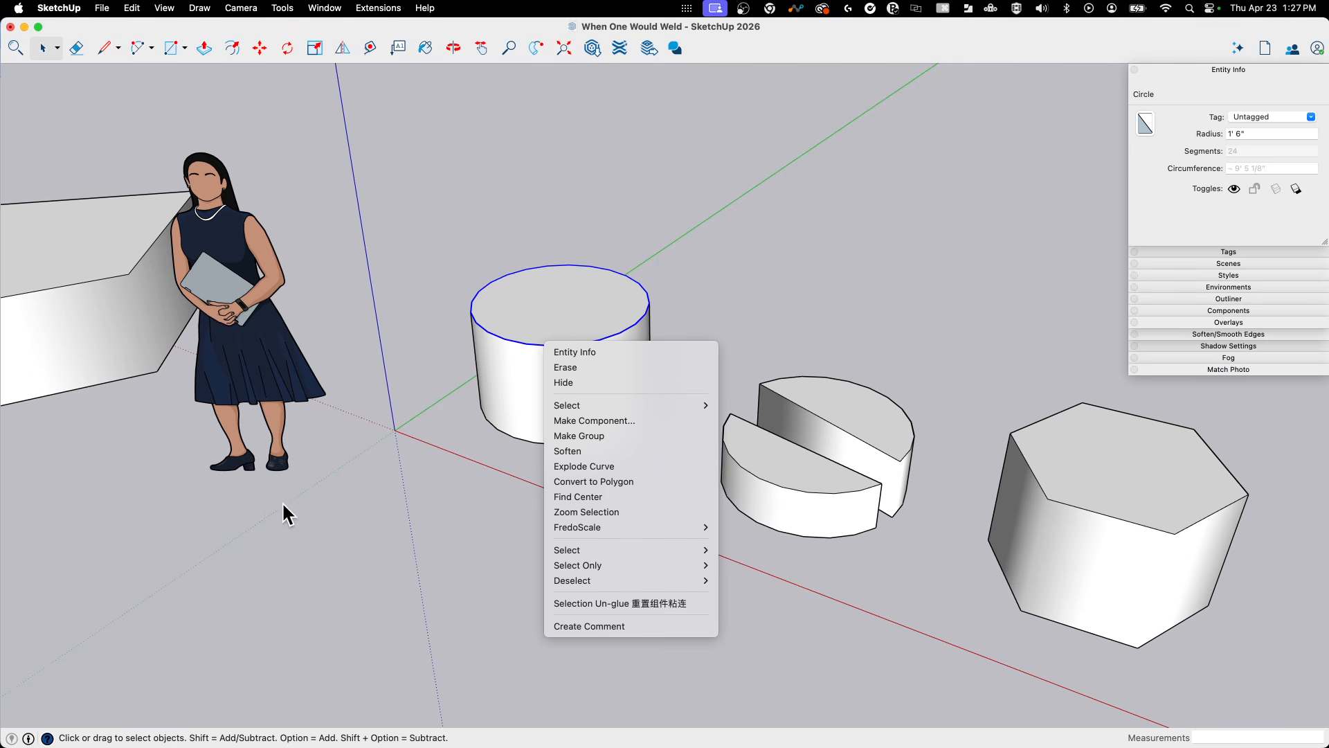
scroll(467, 273, up, 3)
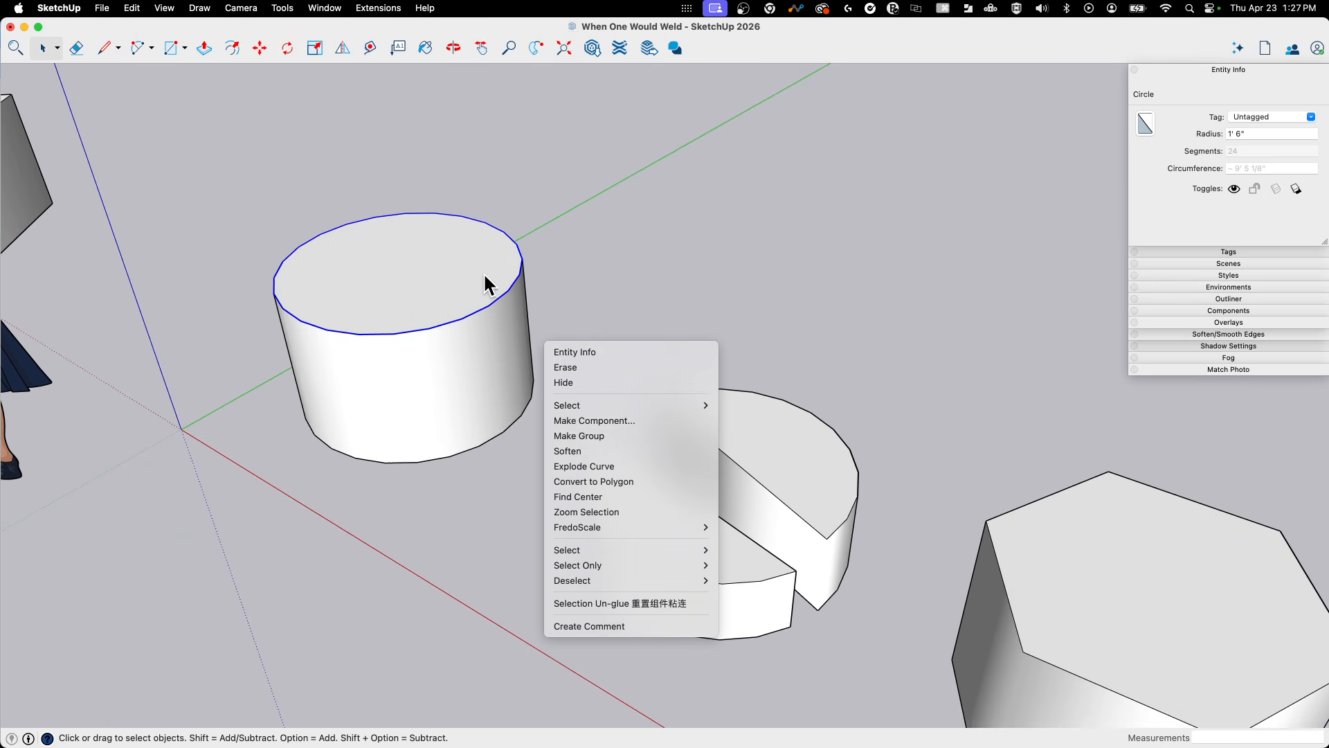
scroll(406, 315, down, 4)
click(626, 234)
Select the rear half-cylinder's top face with its edges, check whether welding is offered, and clear the selection.
scroll(615, 309, up, 2)
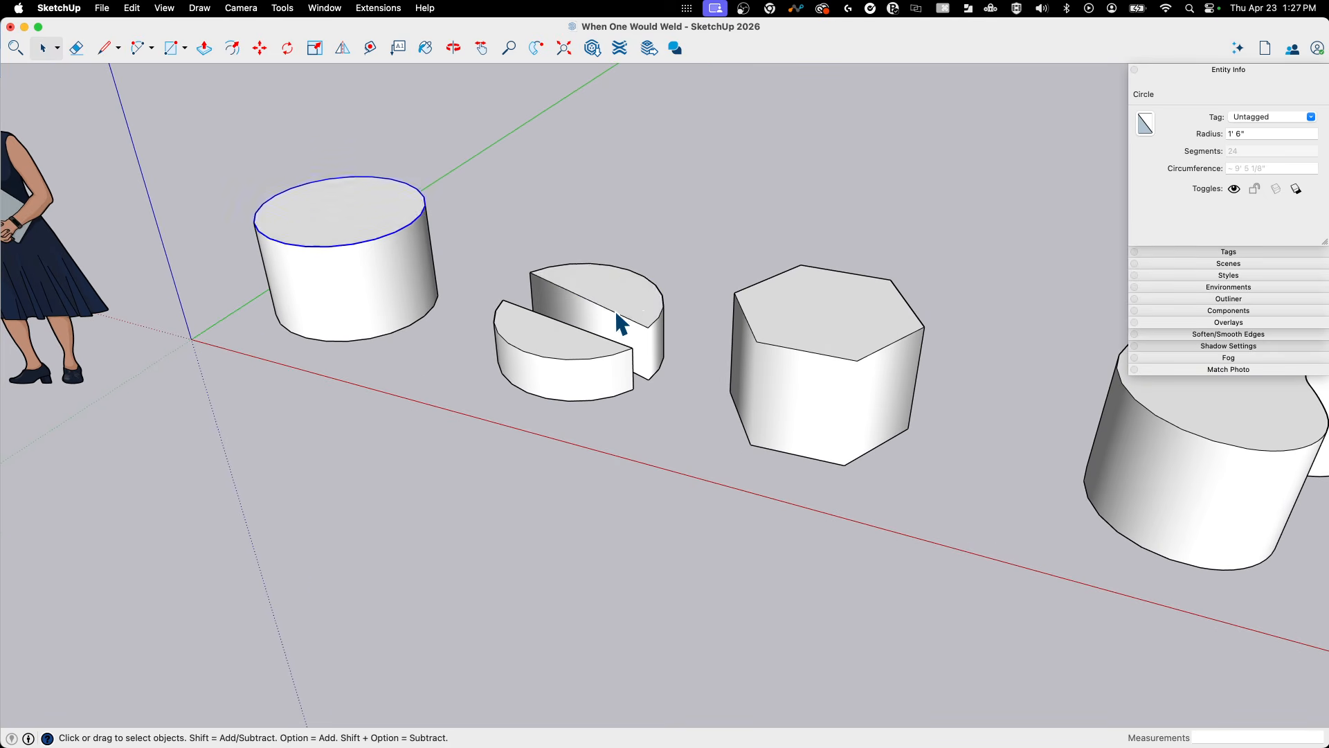
scroll(626, 294, up, 2)
right_click(612, 284)
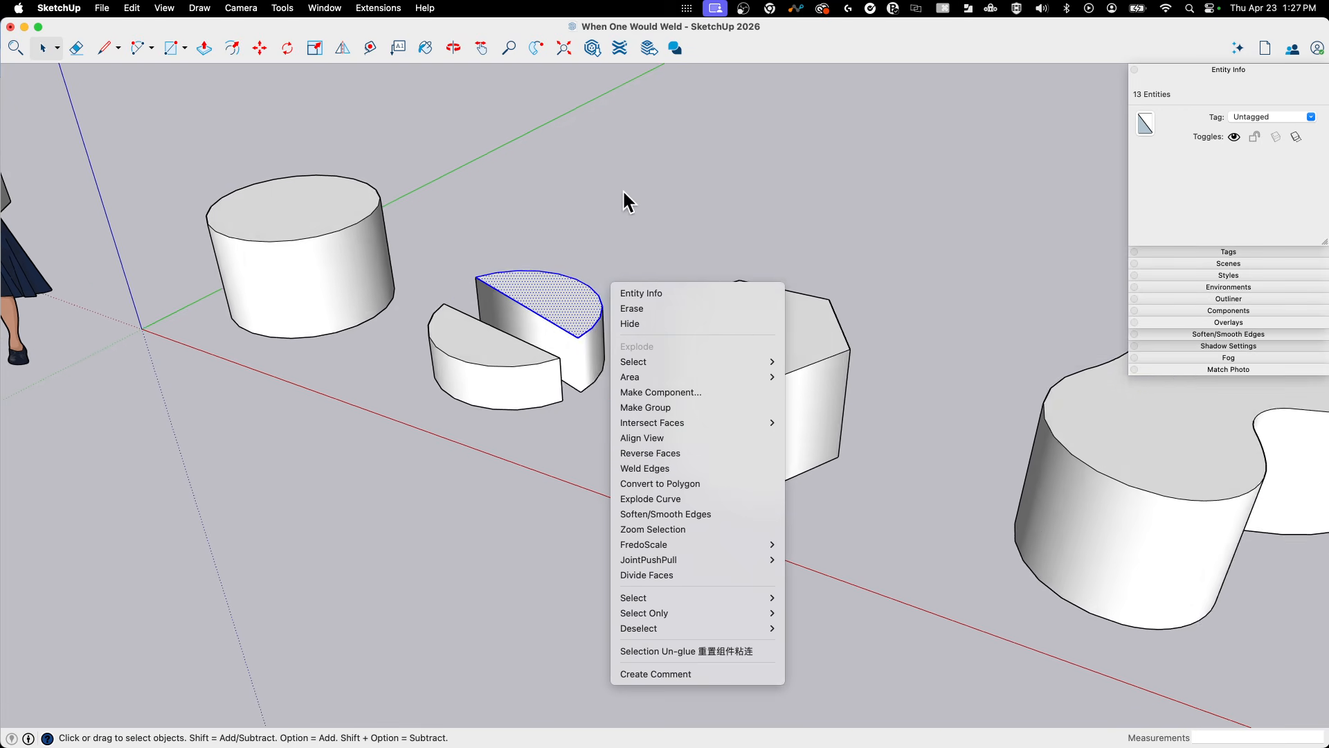
click(568, 104)
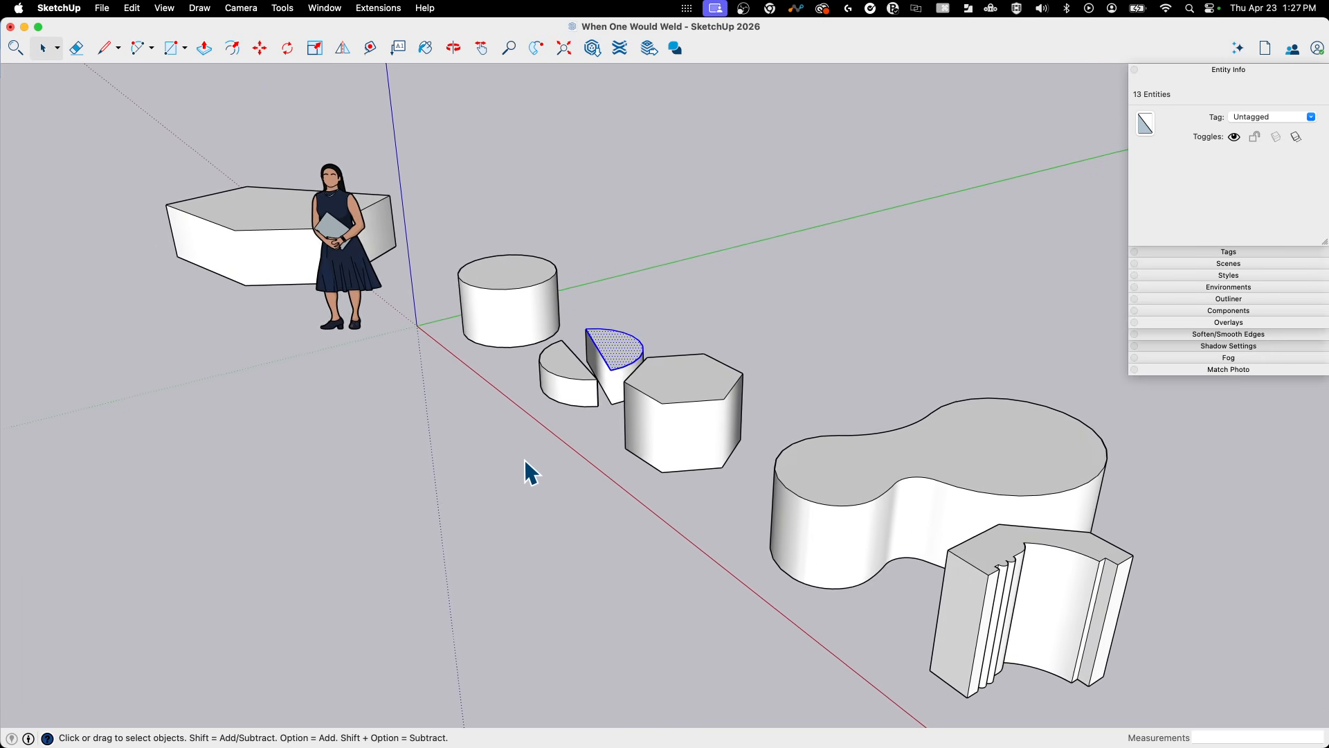
click(738, 211)
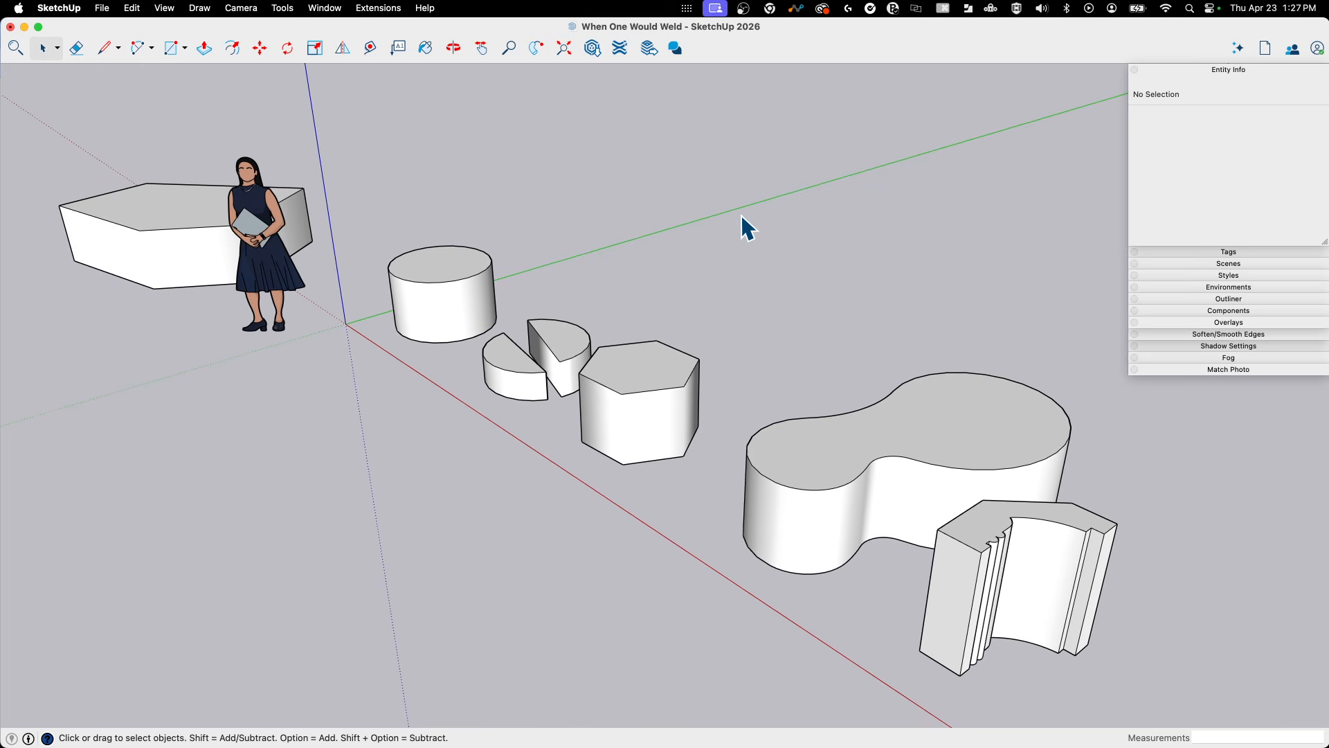